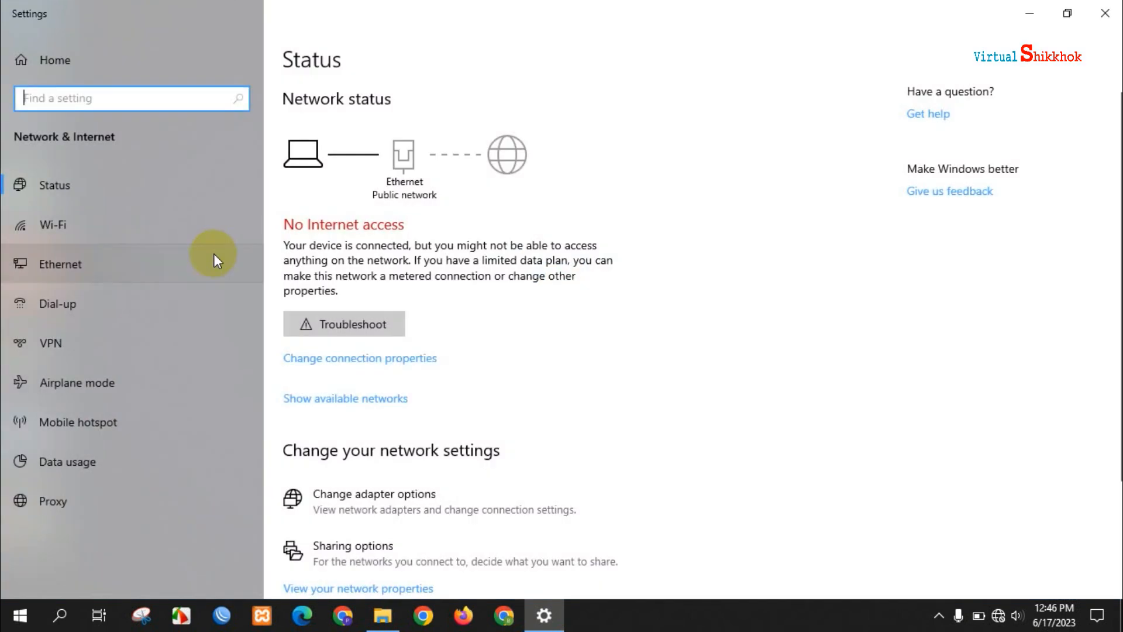
- Open the Ethernet adapter's properties from Network Connections
left_click(54, 259)
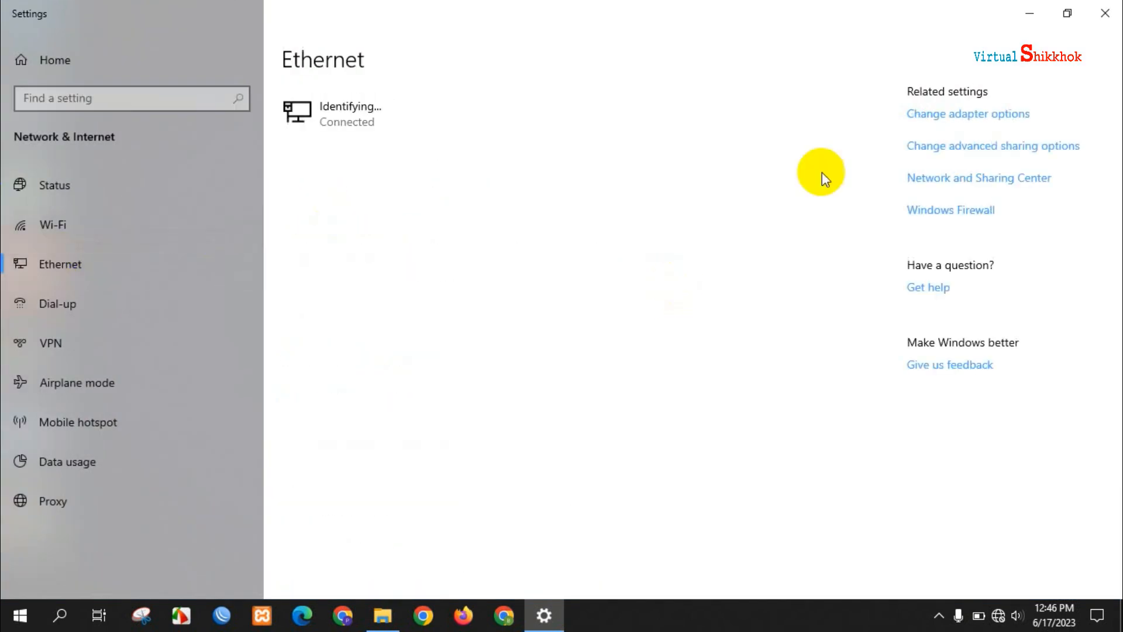
left_click(961, 115)
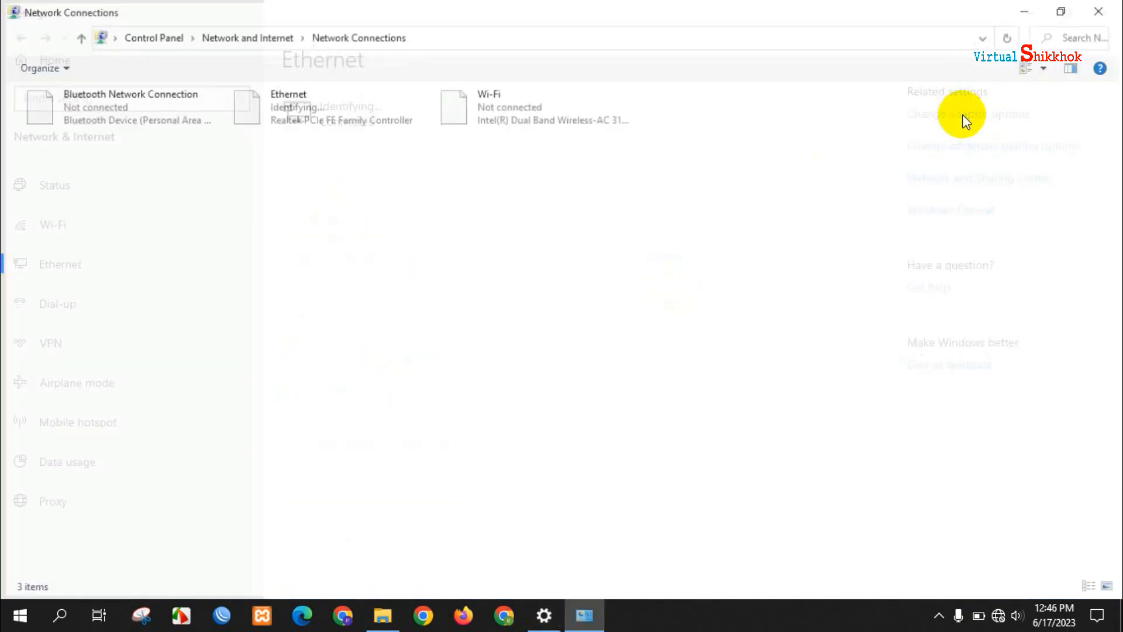
left_click(296, 106)
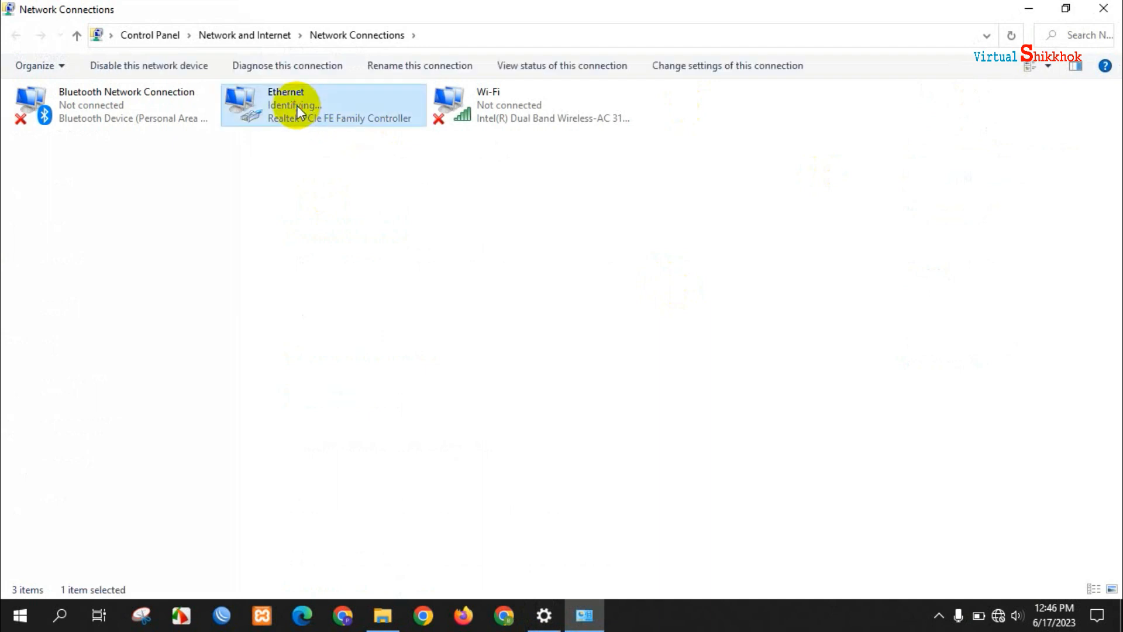
right_click(297, 106)
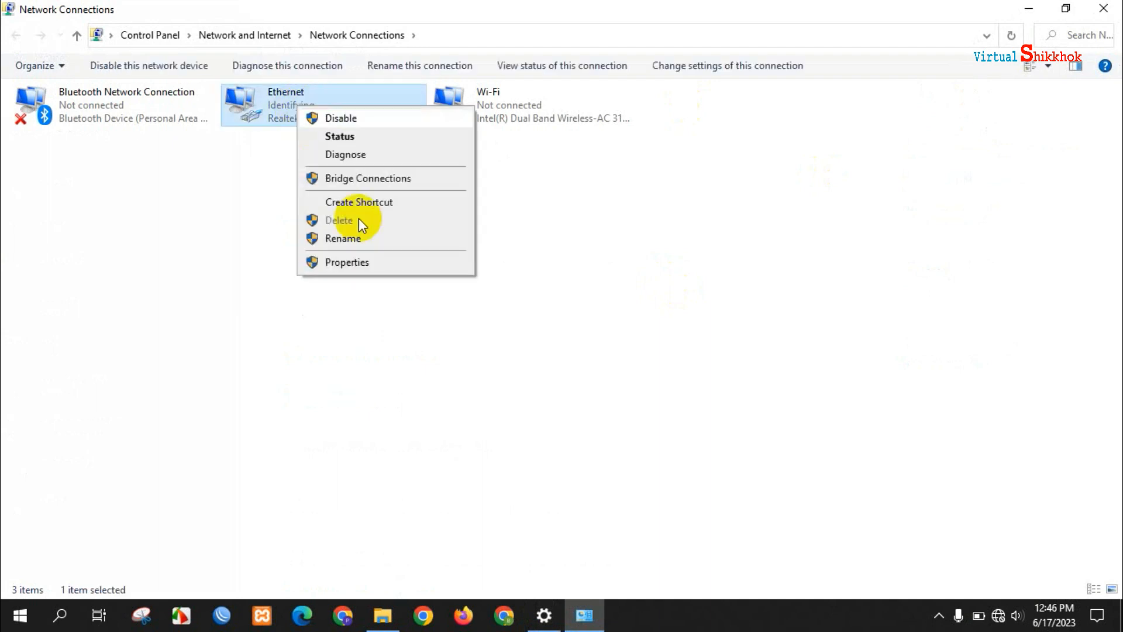
left_click(371, 260)
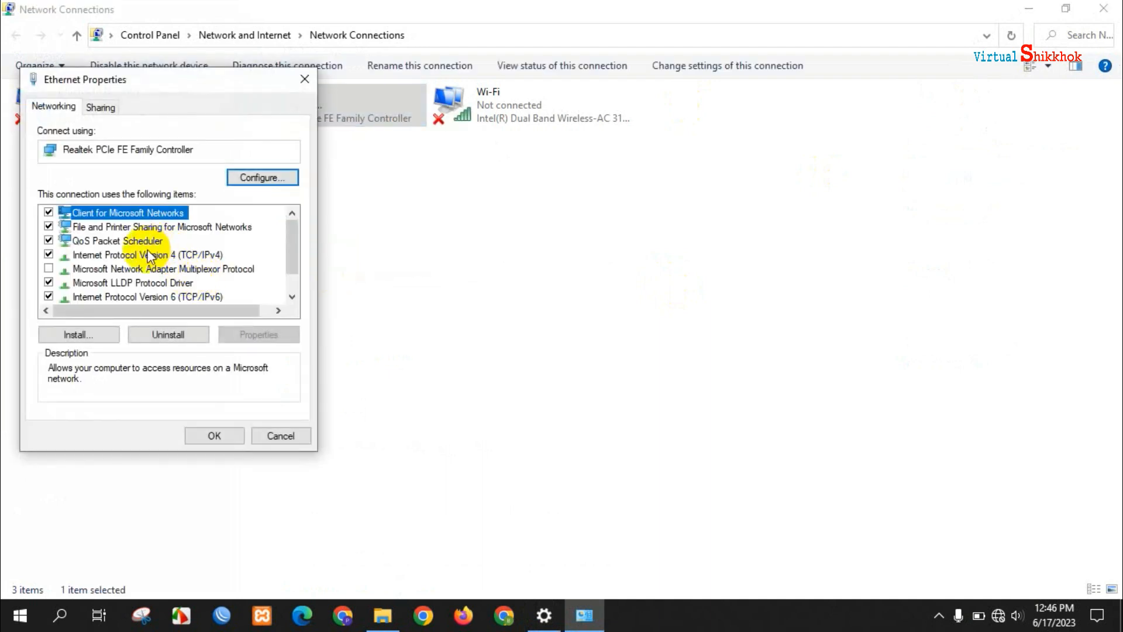
- Give IPv4 a static IP of 192.168.0.5 with mask 255.255.255.0, then apply and close
double_click(146, 256)
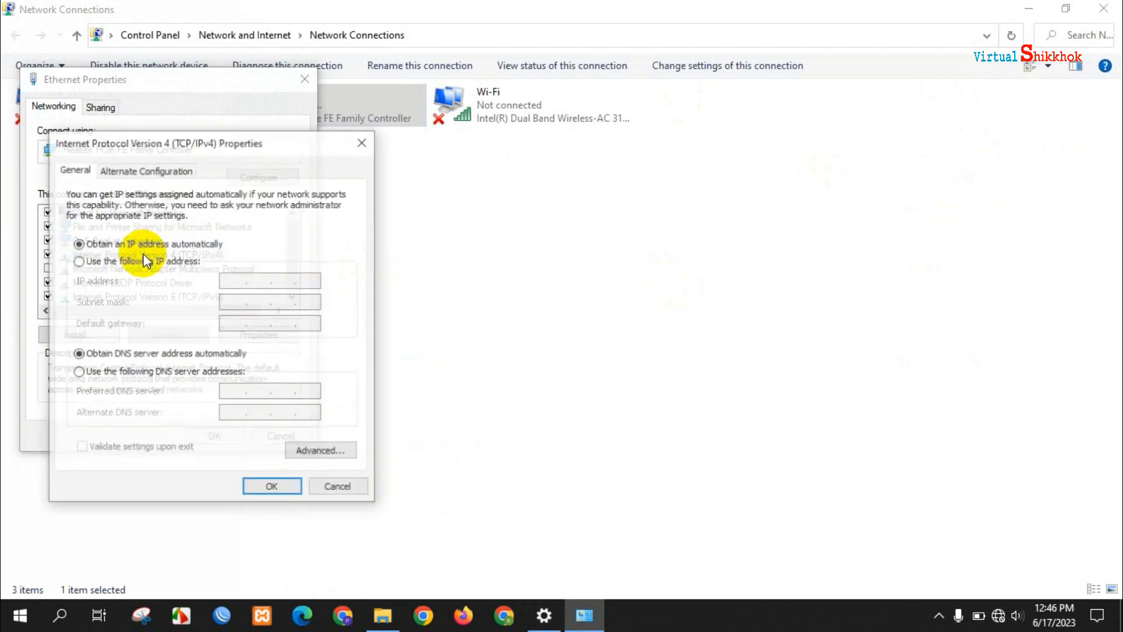
left_click(79, 261)
left_click(222, 282)
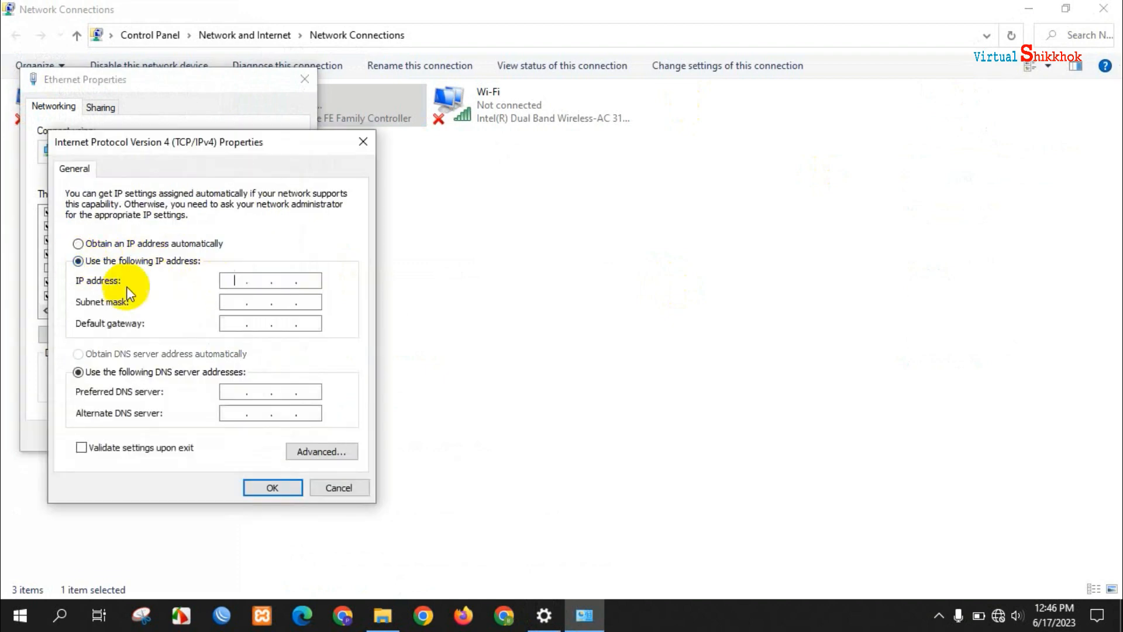
type("19")
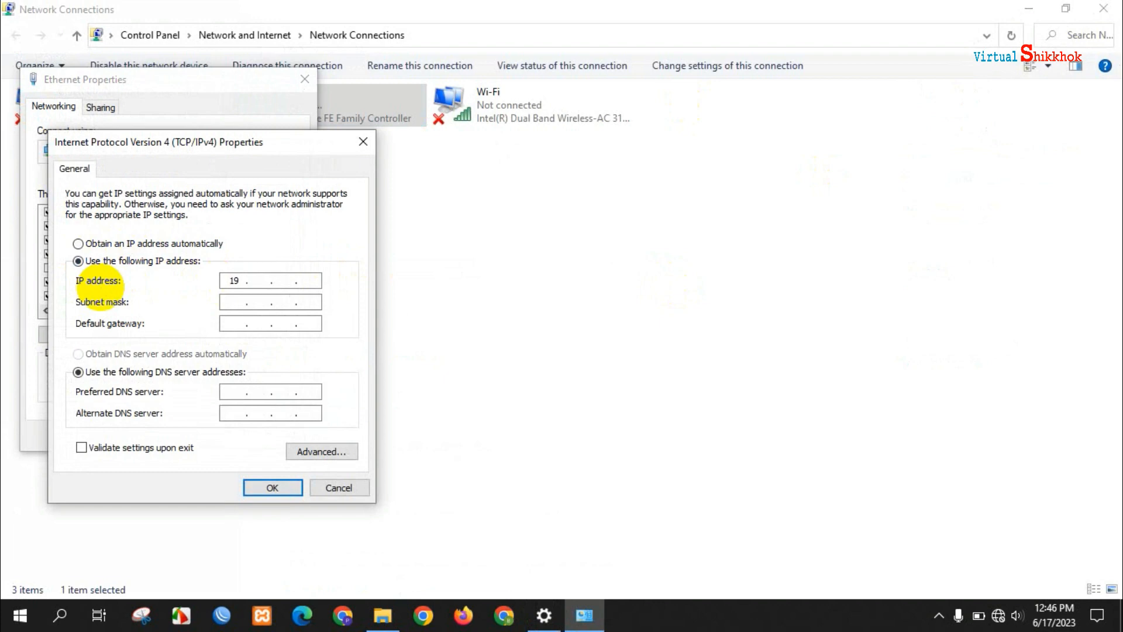
type("2 . 168 . 0 .")
left_click(234, 302)
left_click(264, 489)
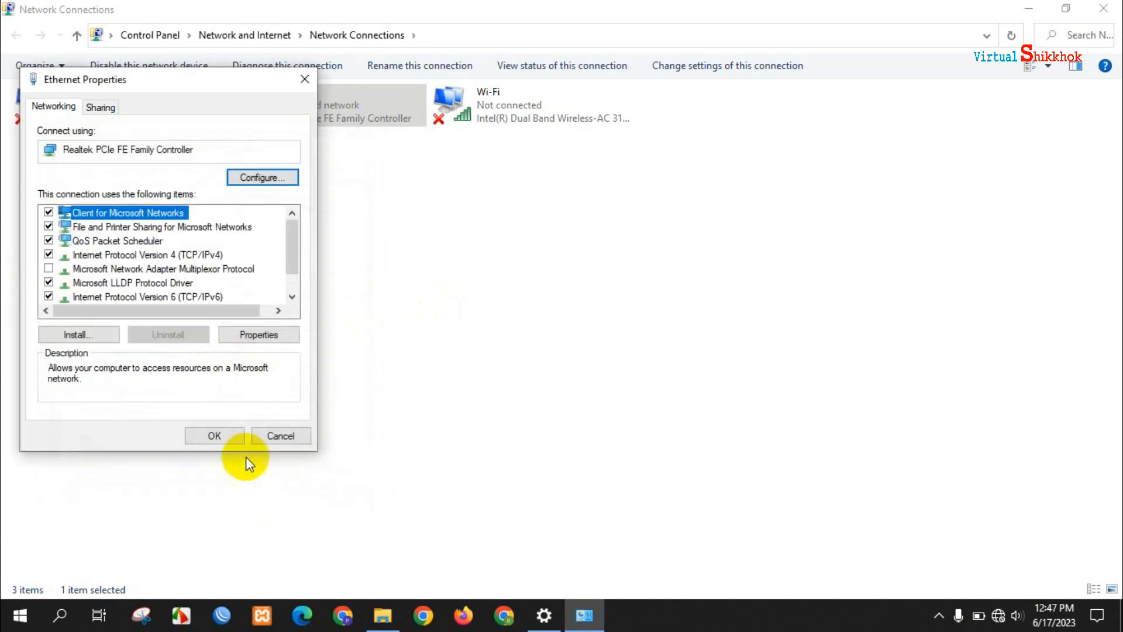
left_click(219, 434)
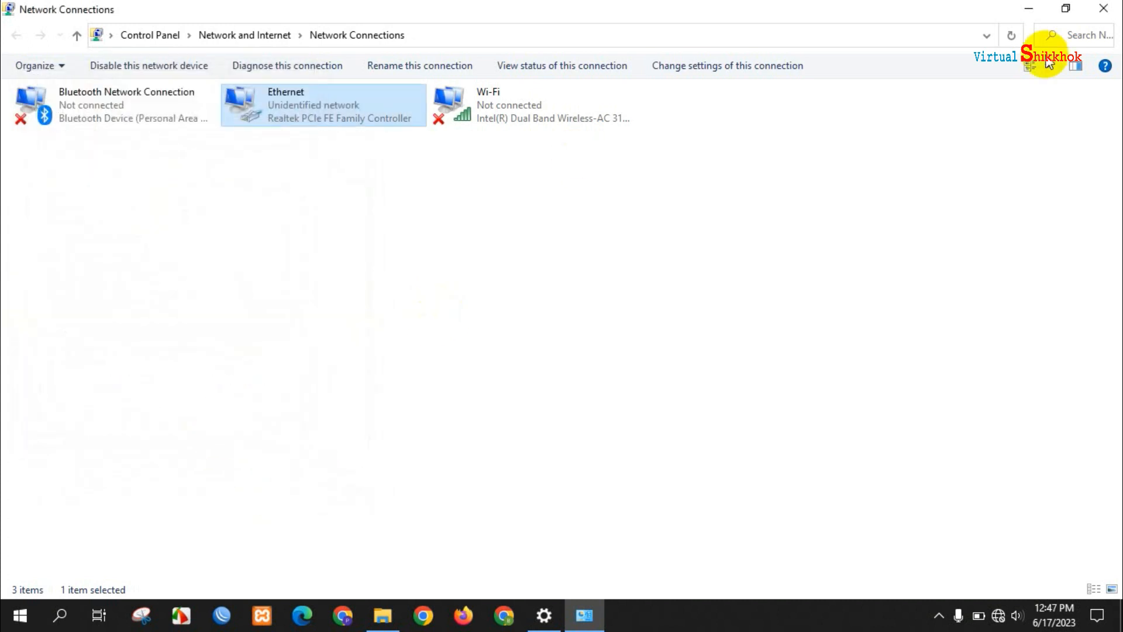
left_click(1101, 8)
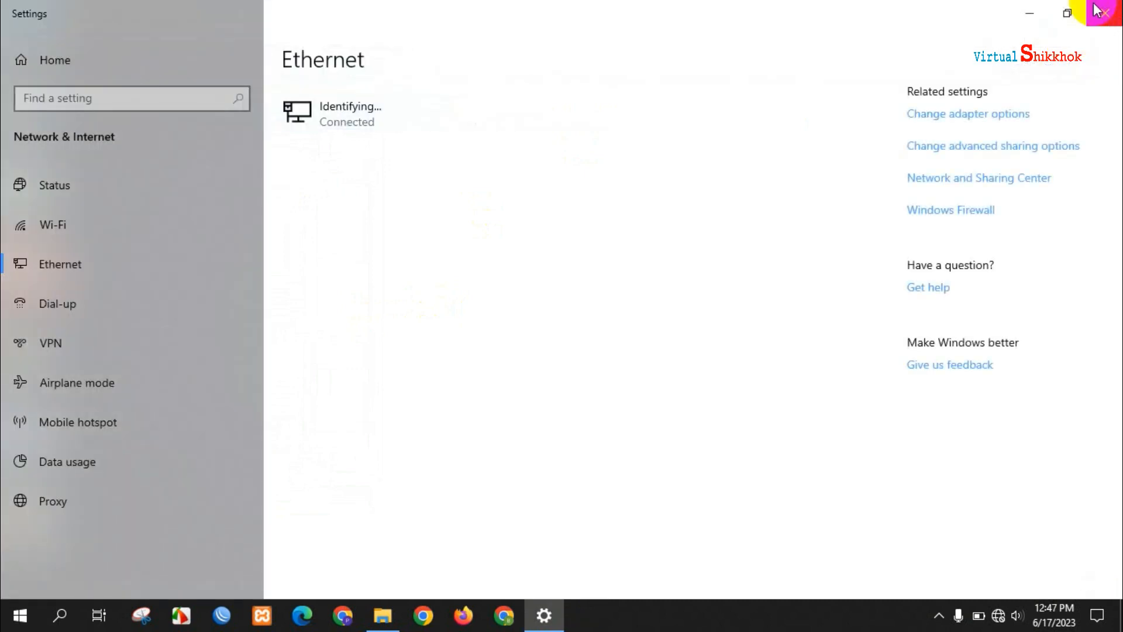
- Close Settings and launch Command Prompt by searching for cmd
left_click(1098, 10)
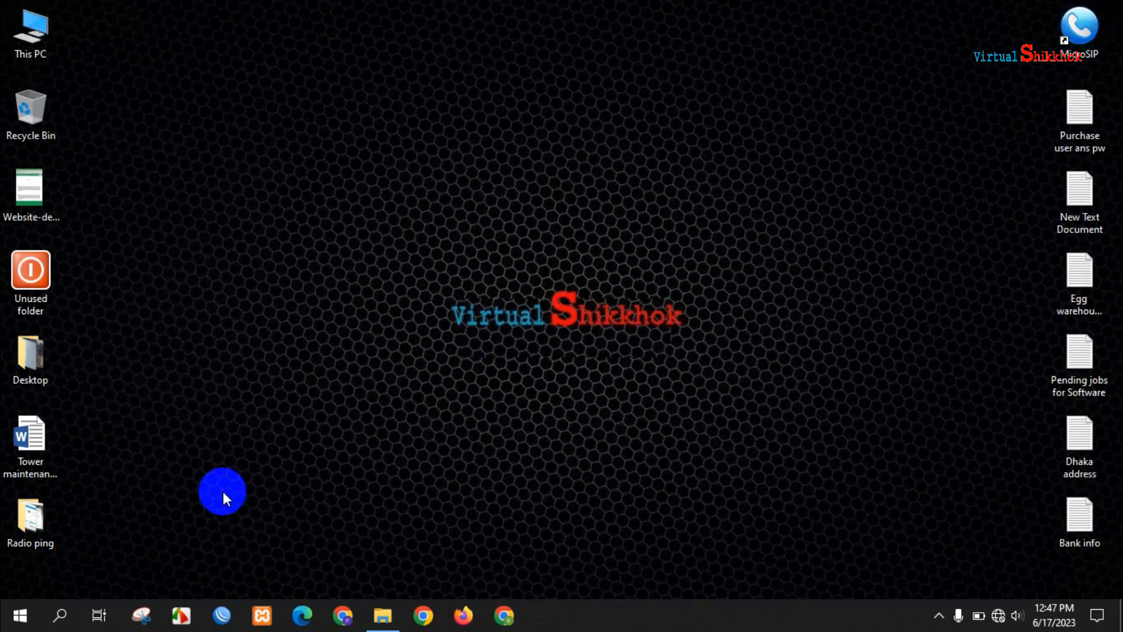
left_click(61, 617)
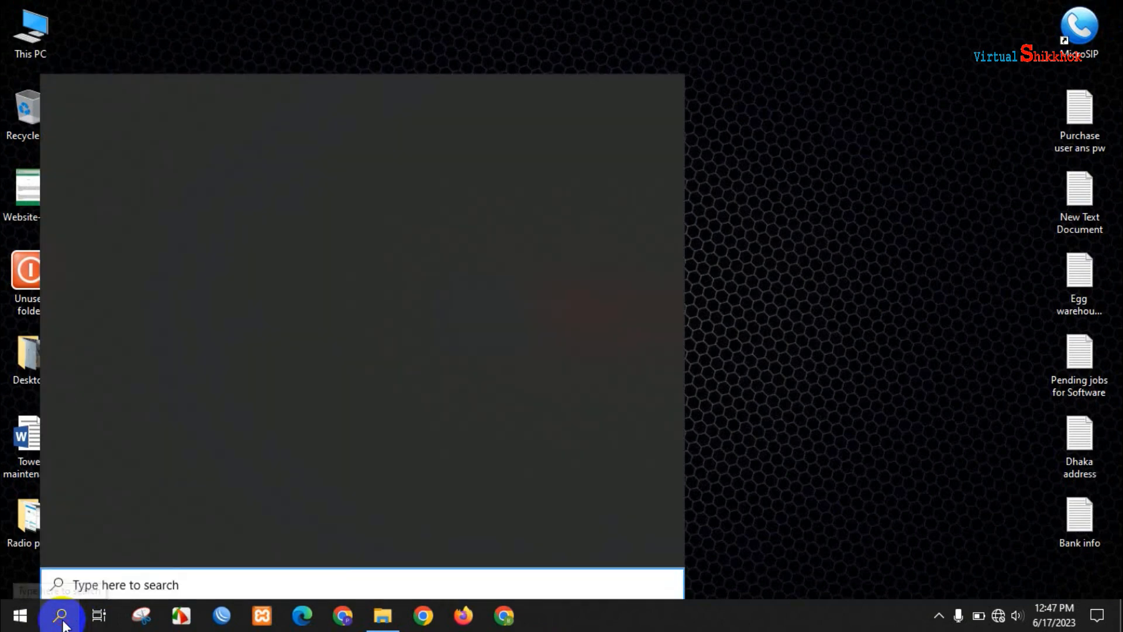
type("cmd")
key("Return")
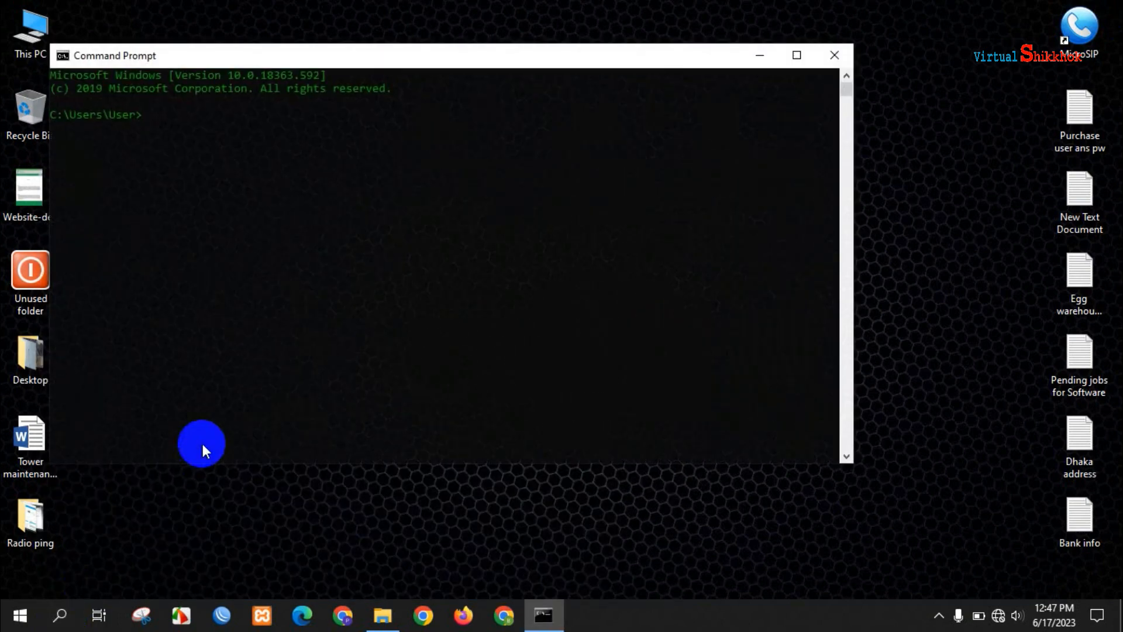
- Run a ping to the radio at 192.168.0.2
type("ping 192.168.0.2 -t")
key("Return")
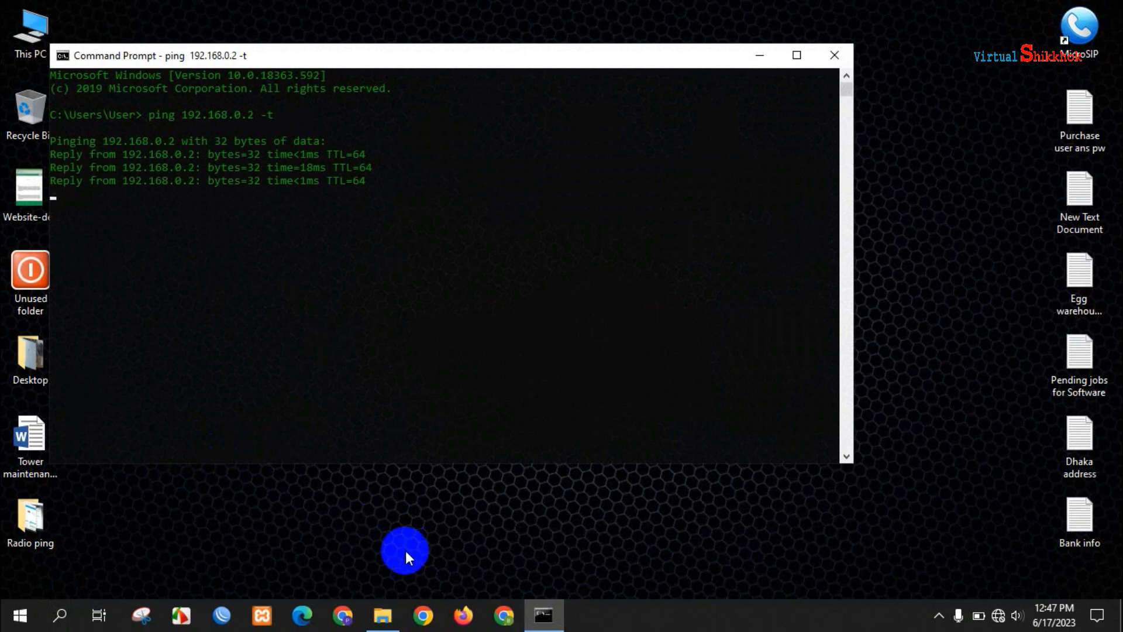
left_click(503, 617)
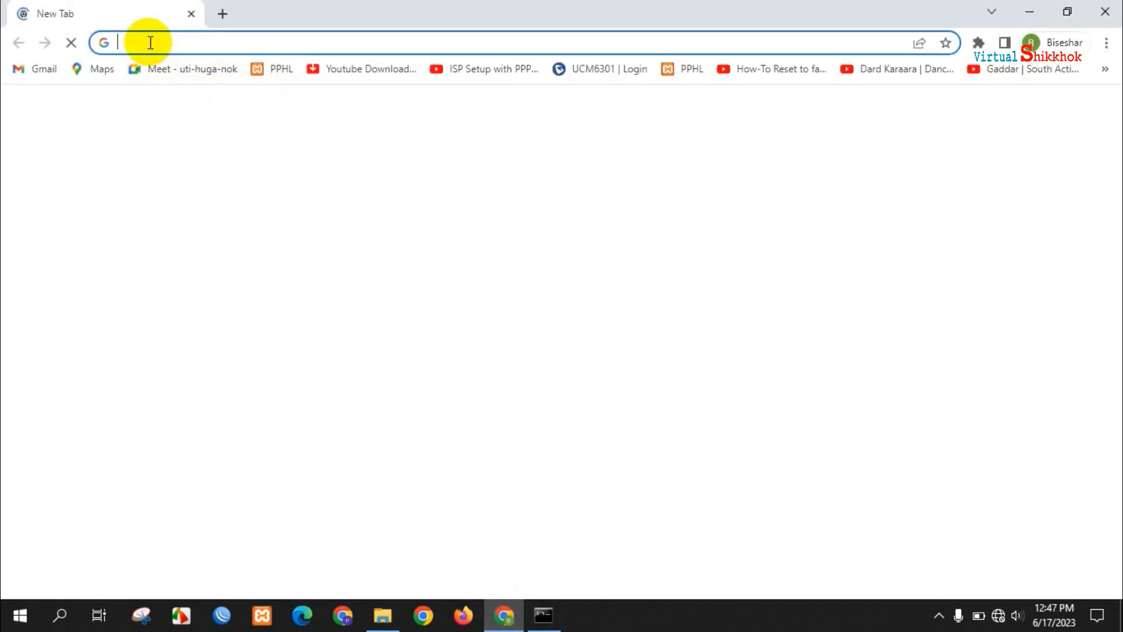
- Load 192.168.0.2 in Chrome and log in with the administrator username and password
type("19")
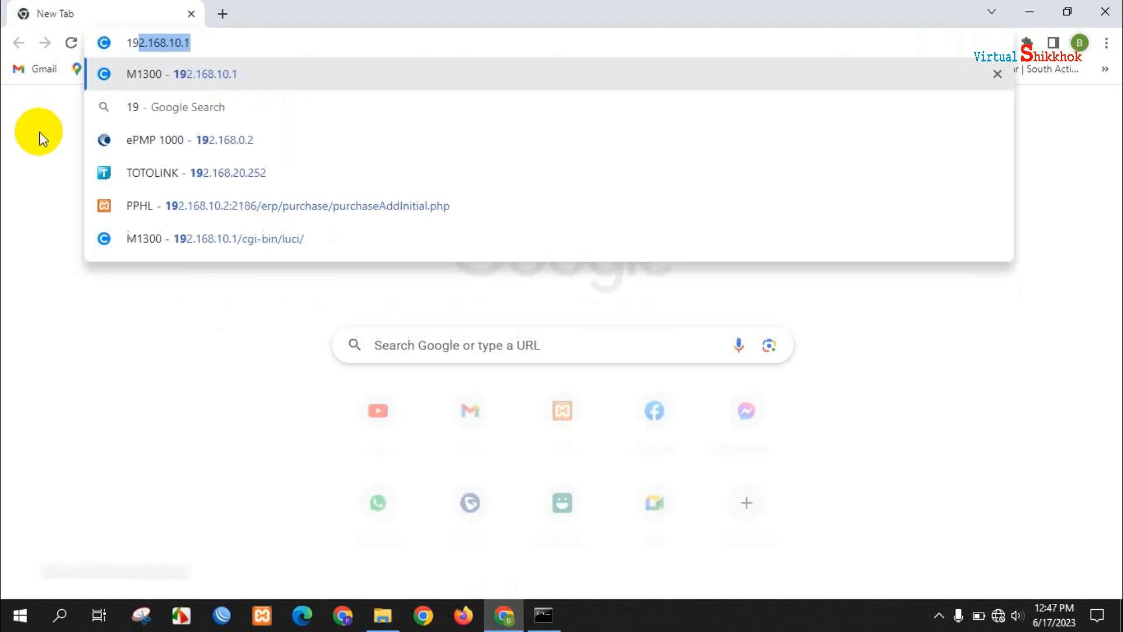
type("2.168.")
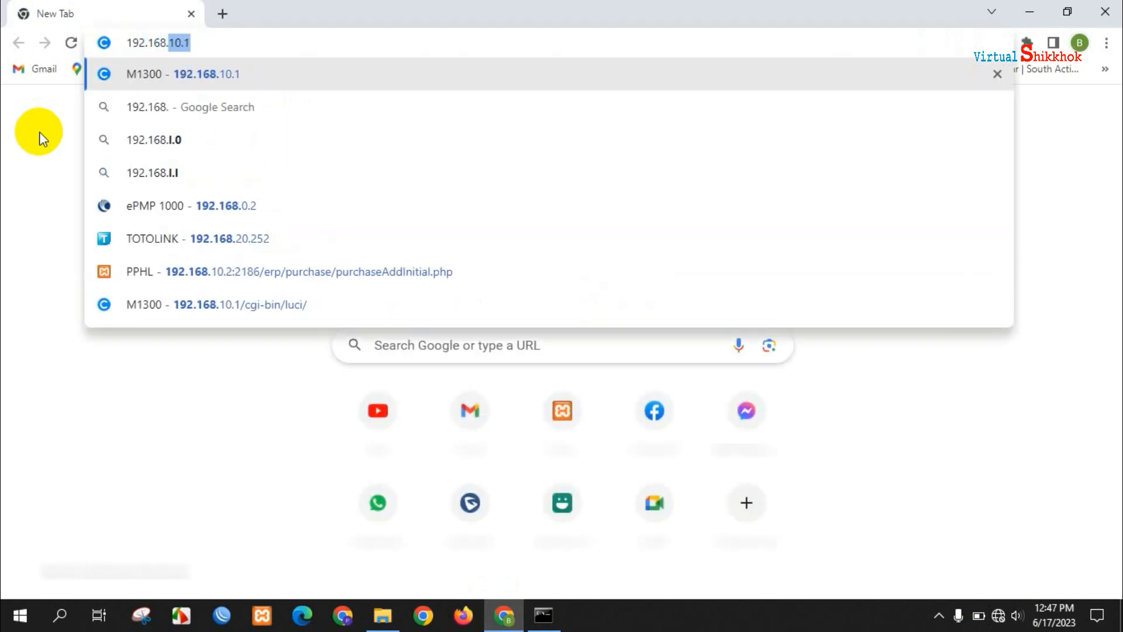
type("0.2")
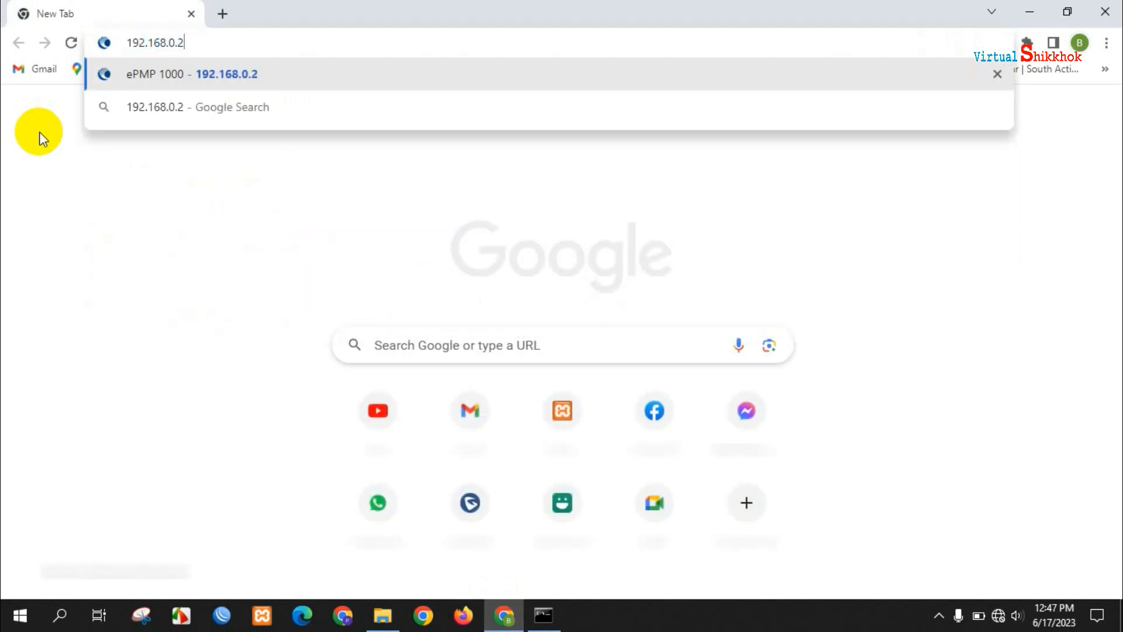
key("Return")
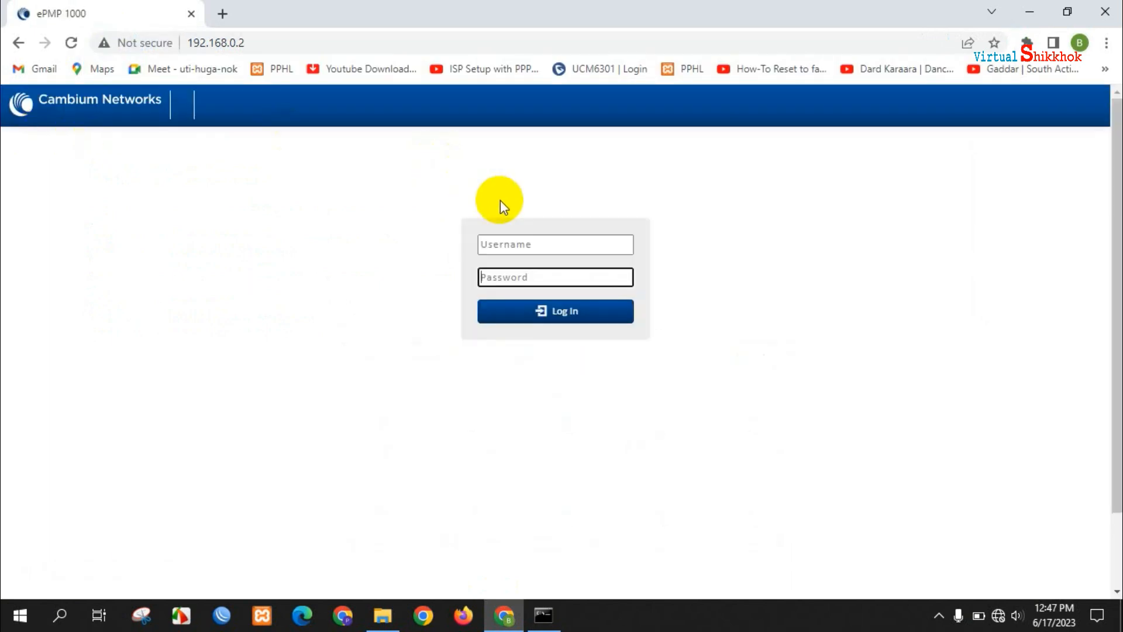
left_click(534, 245)
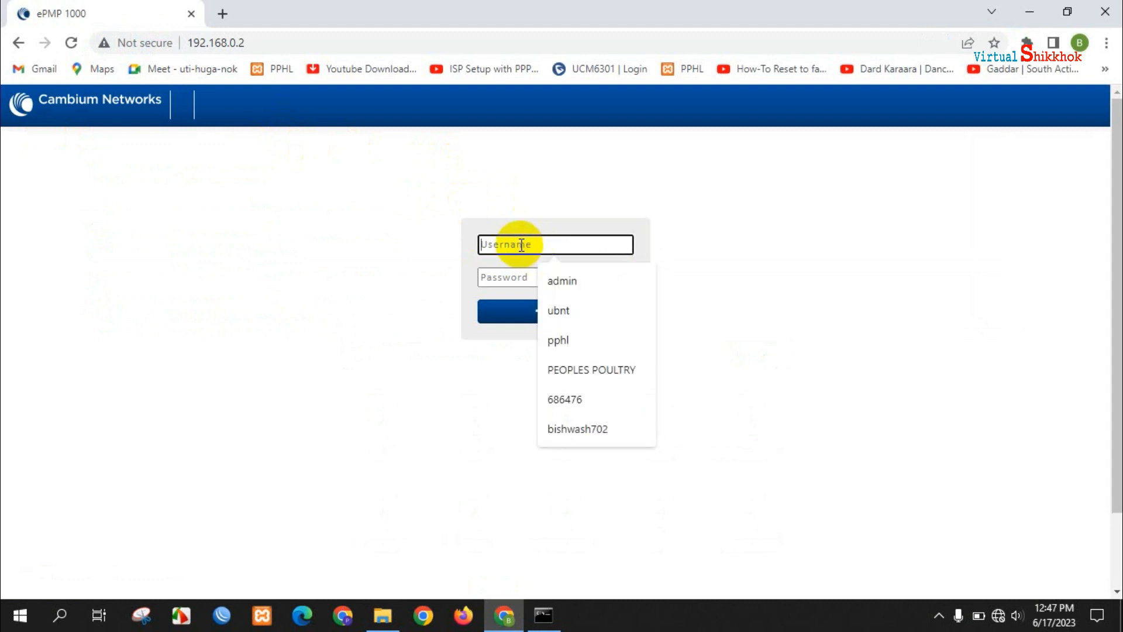
type("admin")
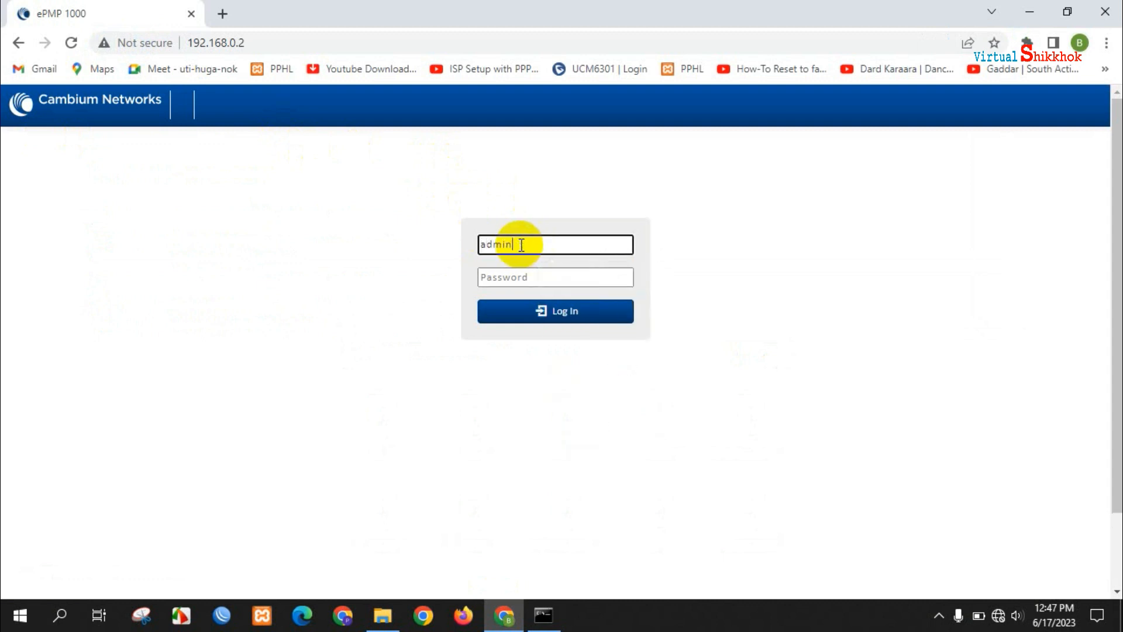
key("Tab")
type("admin")
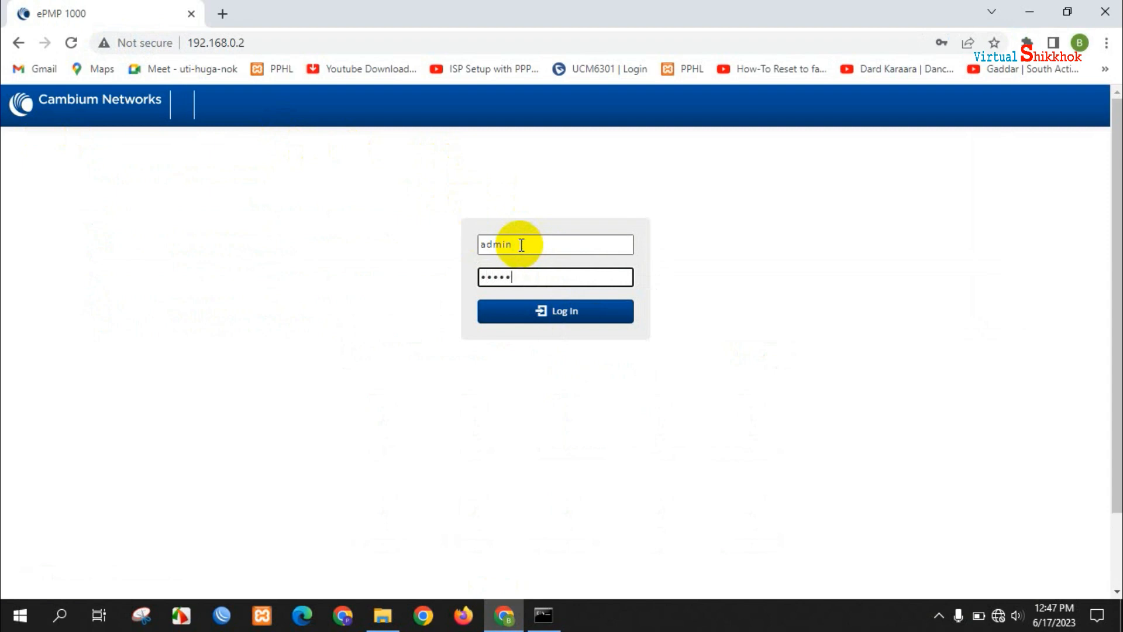
key("Return")
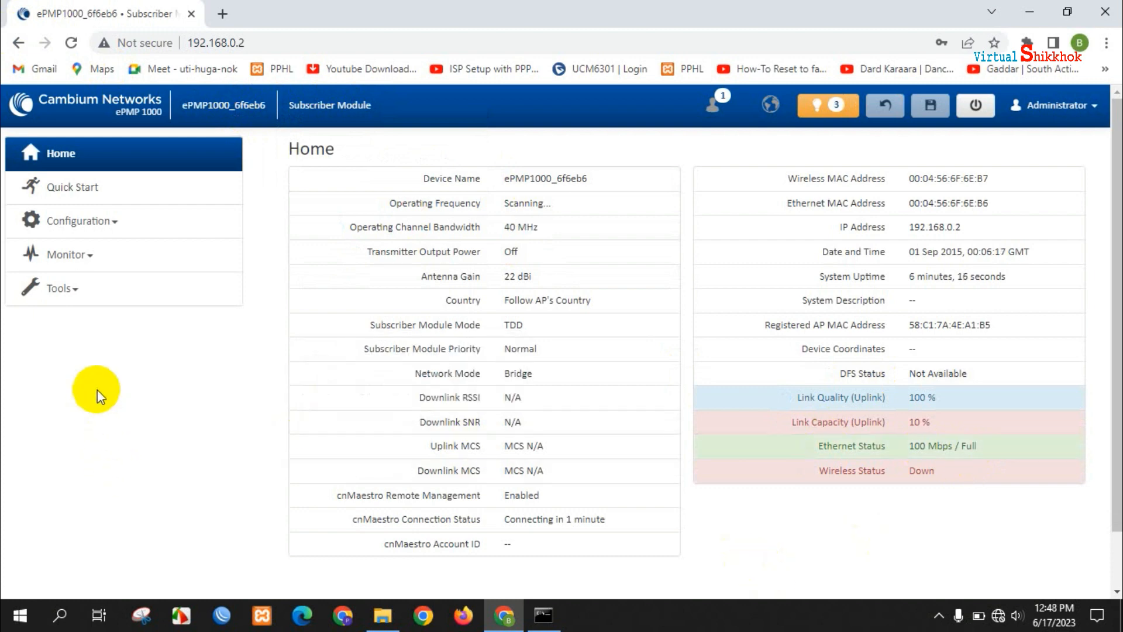
- In Quick Start, switch to static IP 10.168.2.246, mask 255.255.255.0, gateway 10.168.2.1
left_click(61, 190)
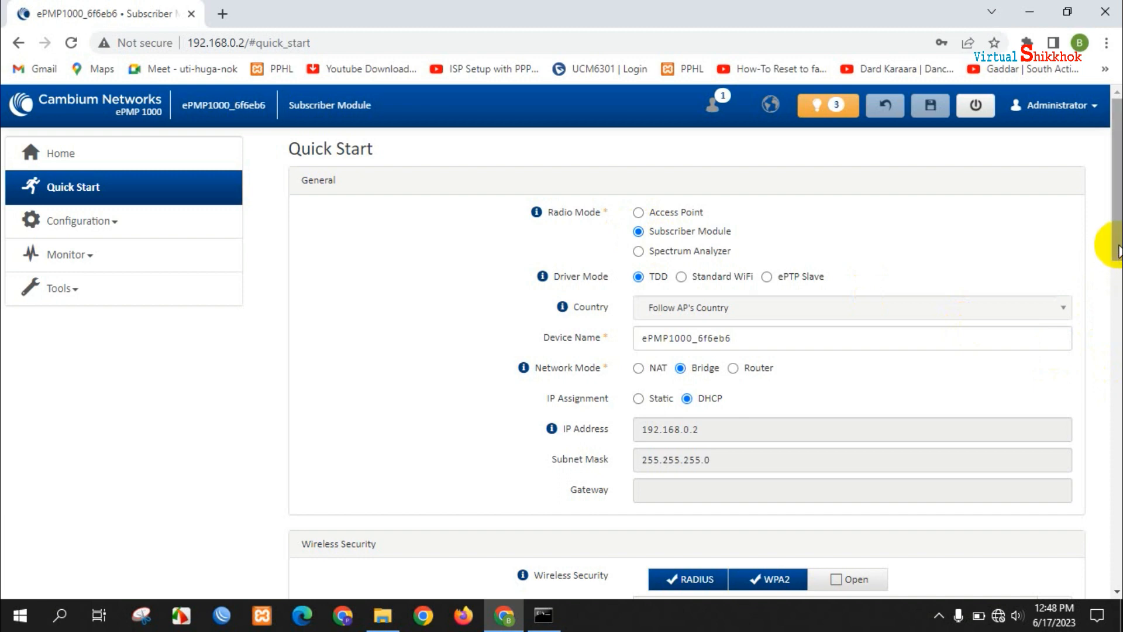
mouse_move(1117, 252)
left_mouse_down()
mouse_move(1117, 290)
mouse_move(1118, 248)
left_mouse_up()
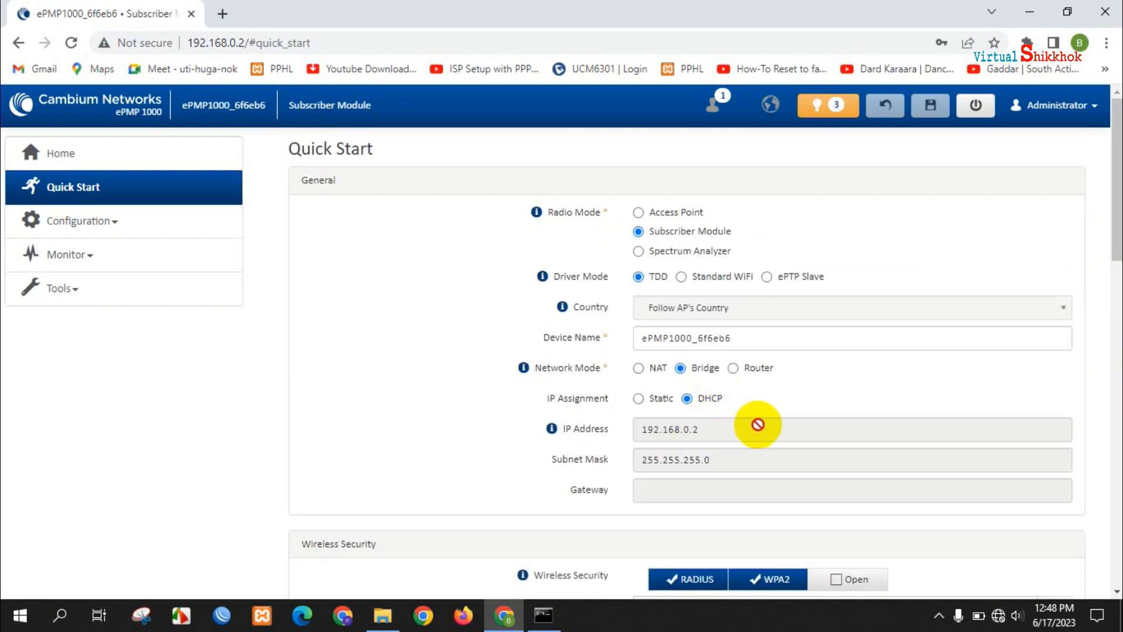
left_click(639, 398)
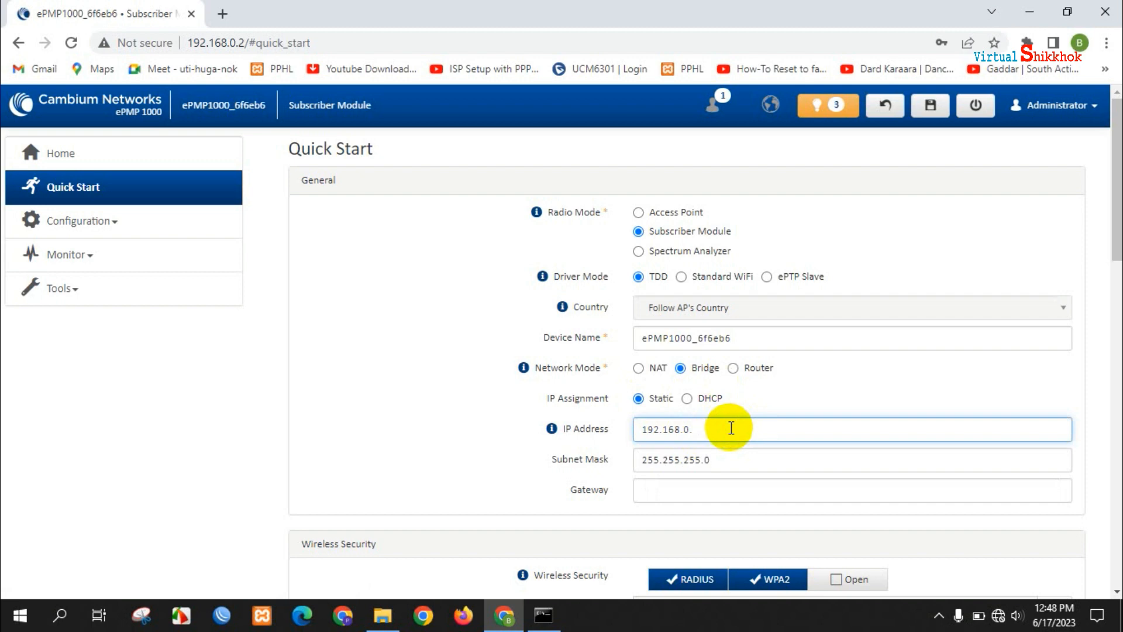
key("BackSpace")
key("BackSpace")
key("BackSpace")
key("BackSpace")
key("BackSpace")
key("BackSpace")
key("BackSpace")
key("BackSpace")
key("BackSpace")
key("BackSpace")
type("10")
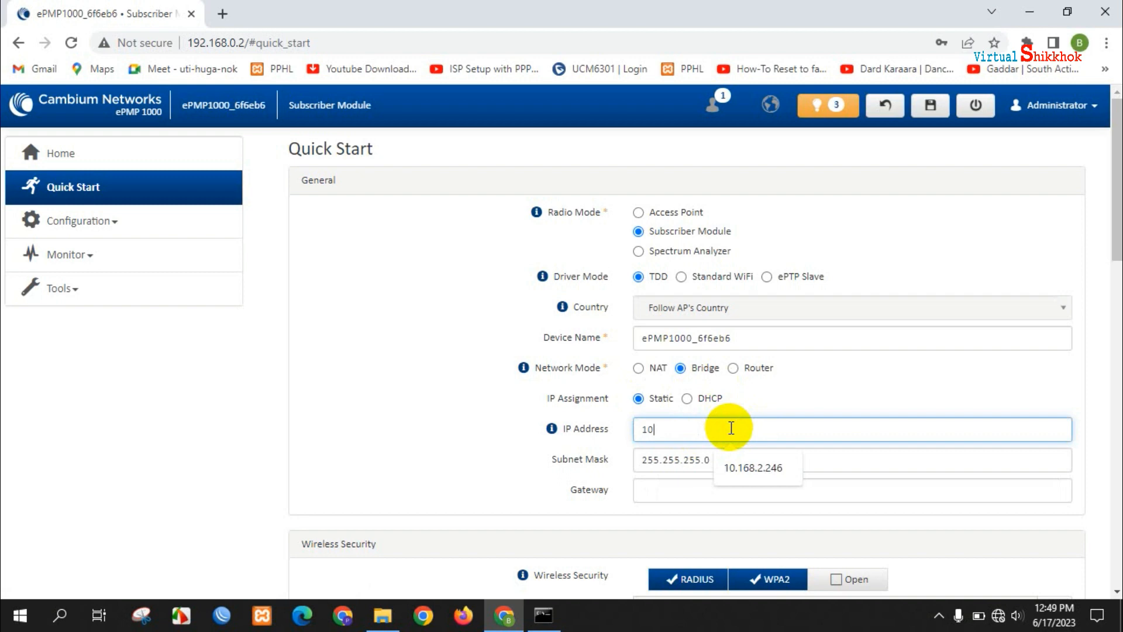
left_click(760, 469)
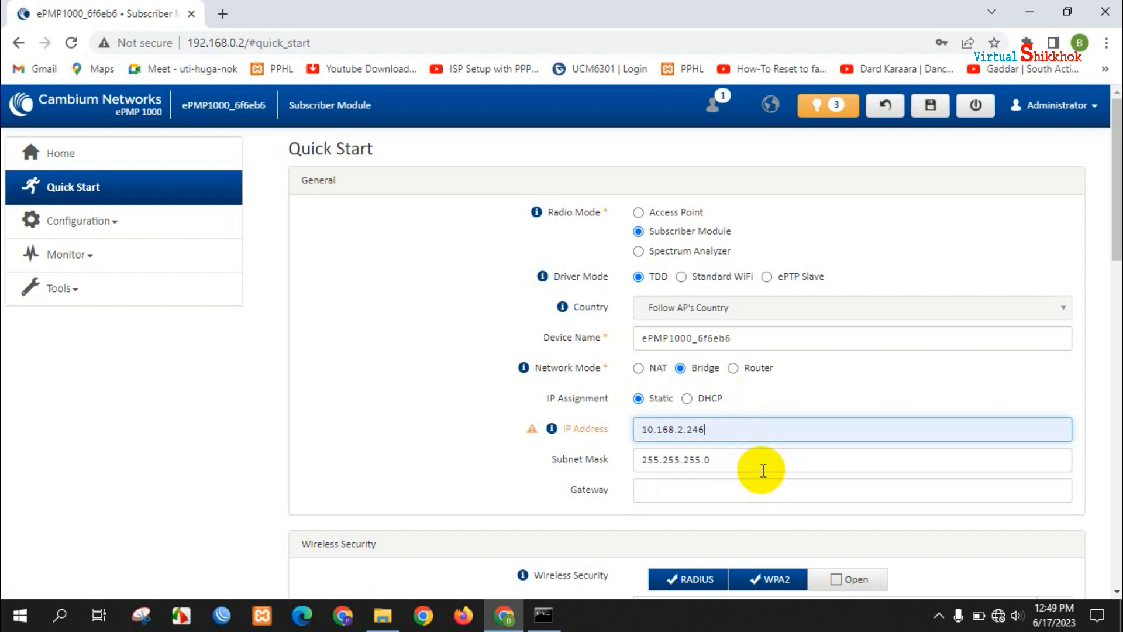
left_click(726, 462)
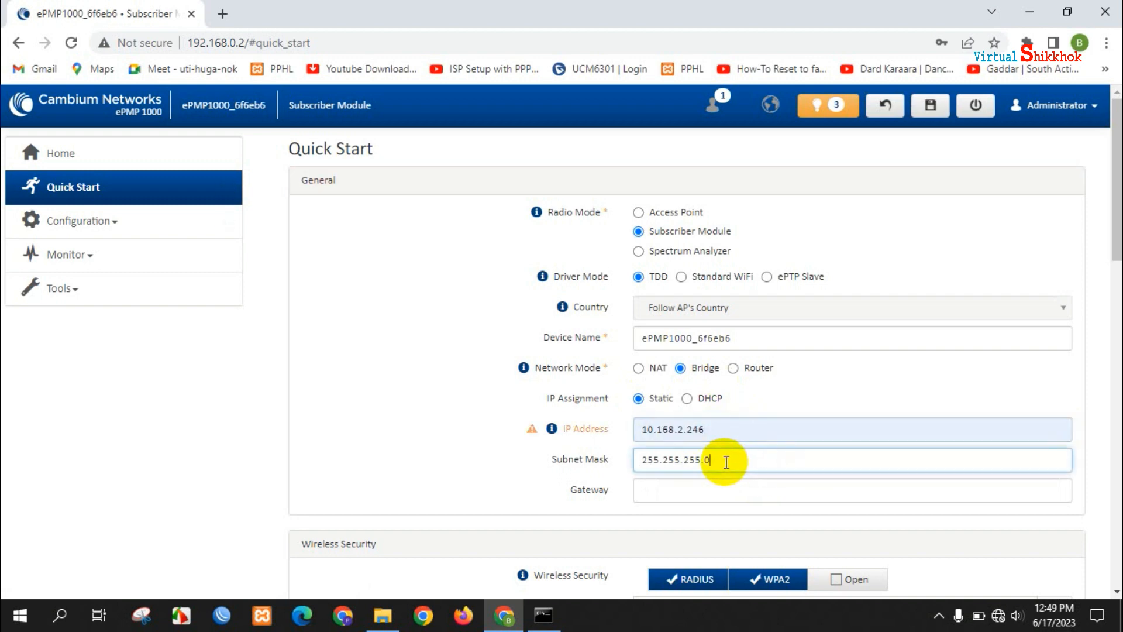
left_click(673, 493)
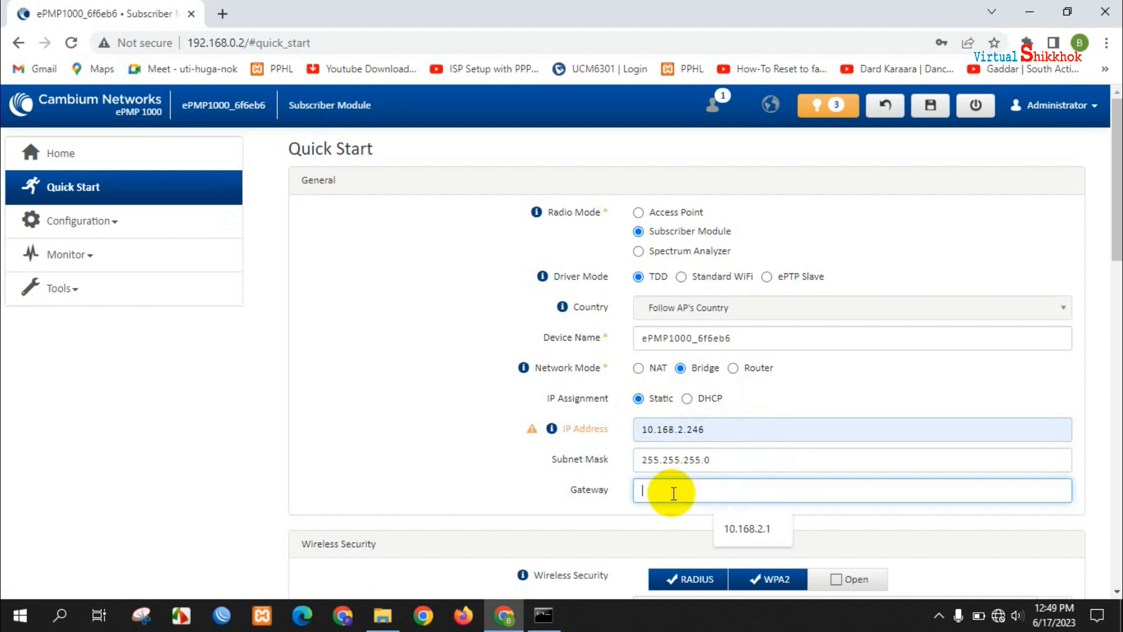
left_click(762, 530)
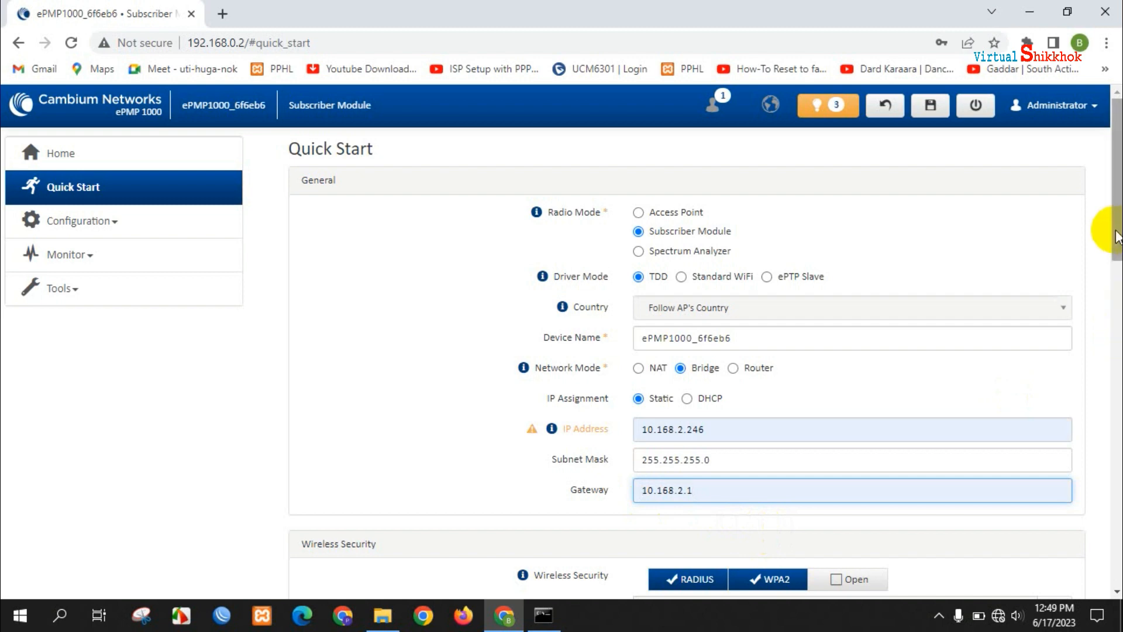
left_click_drag(1116, 240, 1116, 436)
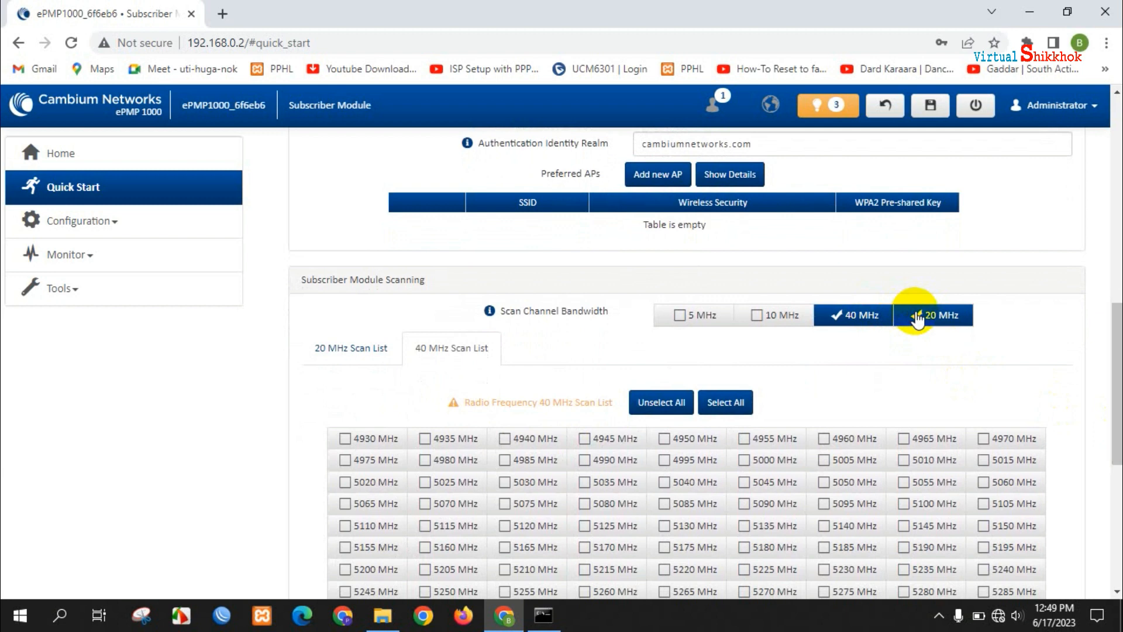
- Limit scan bandwidth to 40 MHz and select all 207 frequencies in the 40 MHz scan list
left_click(864, 316)
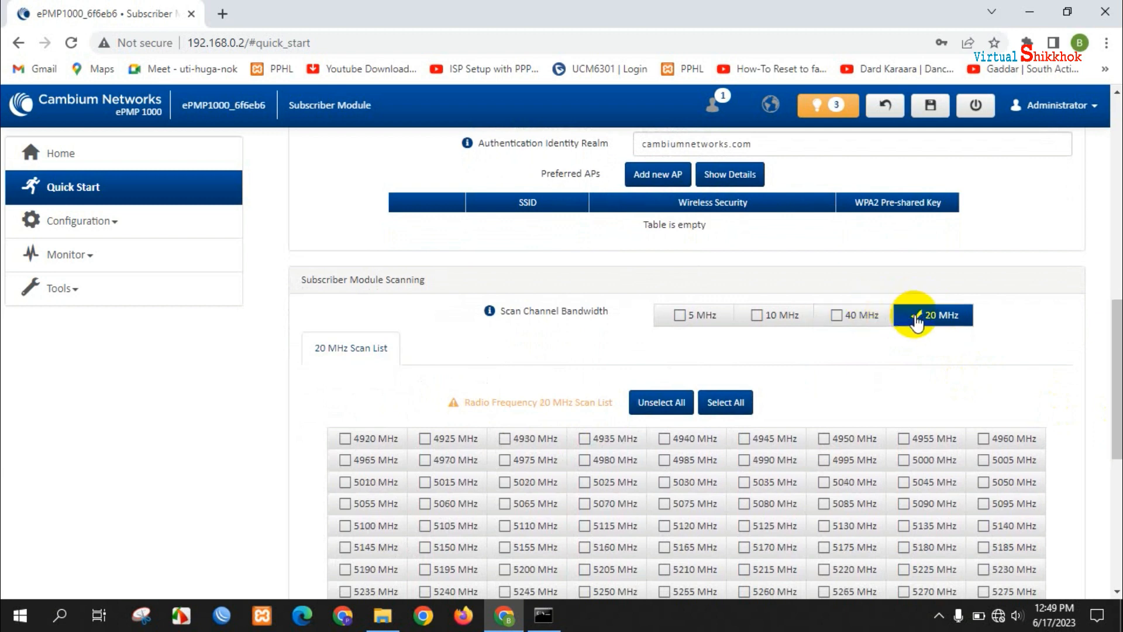
left_click(863, 316)
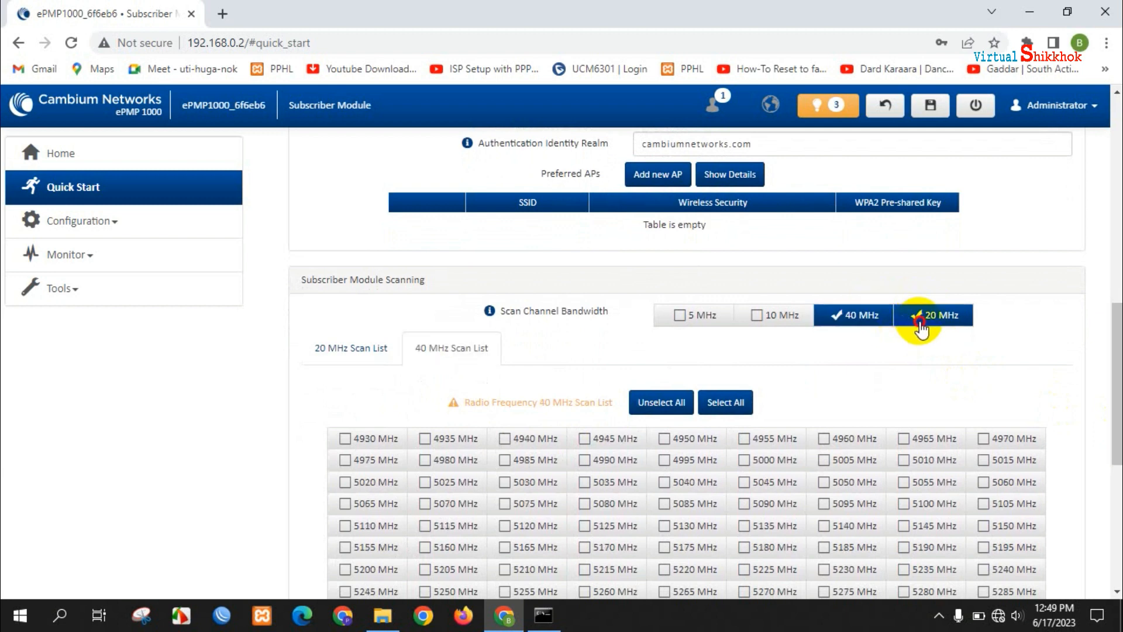
left_click(917, 316)
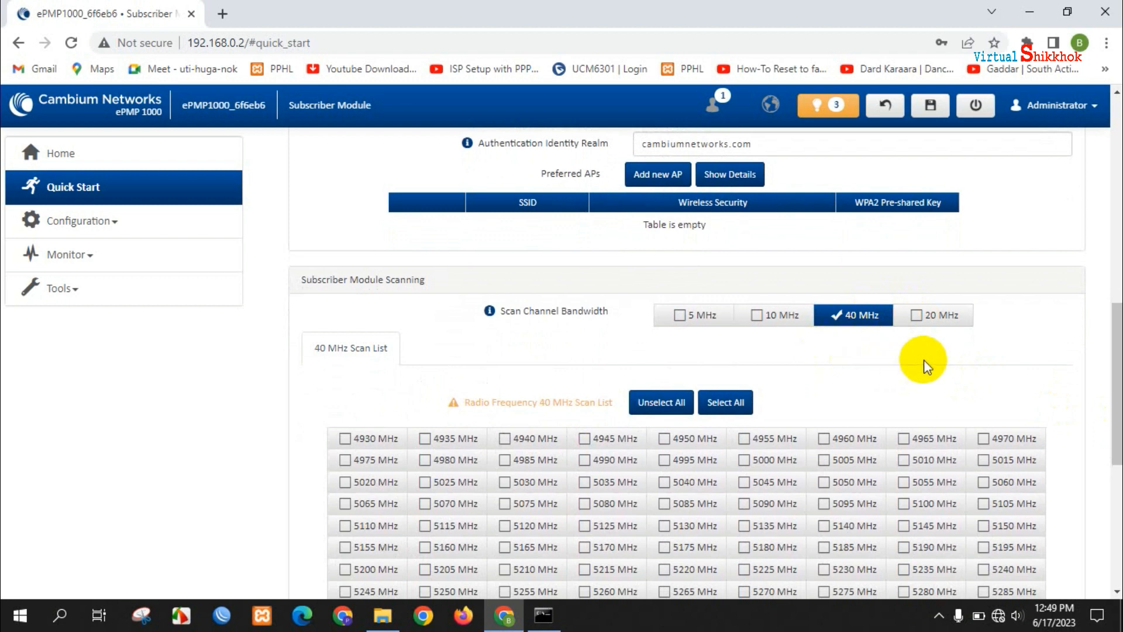
left_click(731, 407)
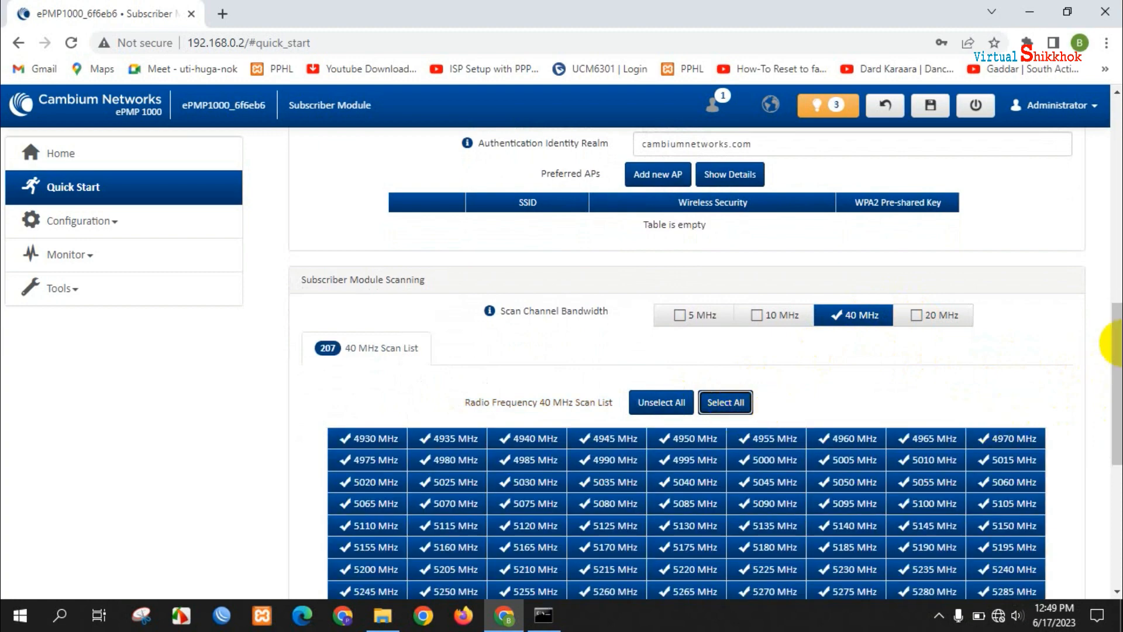
left_click_drag(1119, 347, 1112, 135)
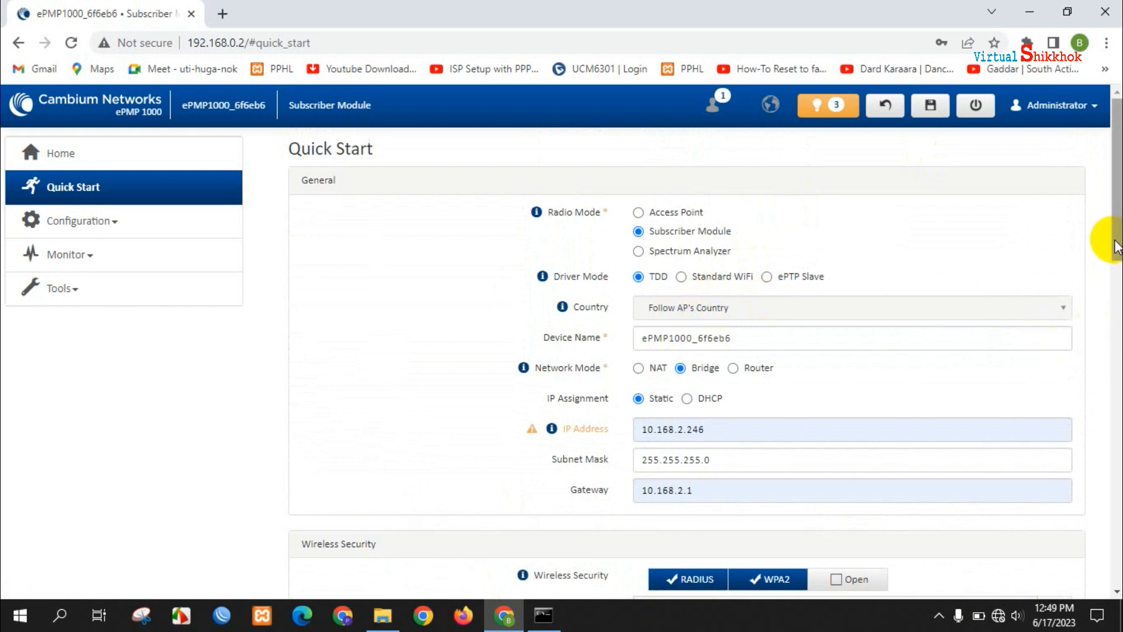
- Scroll to Wireless Security and reveal the WPA2 pre-shared key
left_click_drag(1115, 243, 1115, 345)
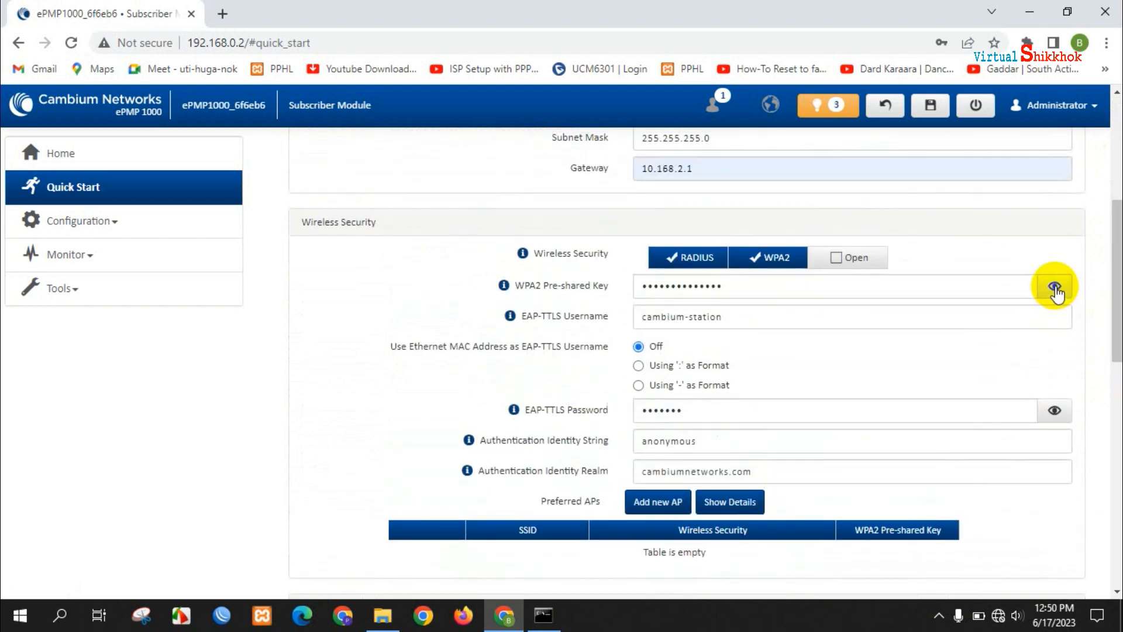
left_click(1055, 287)
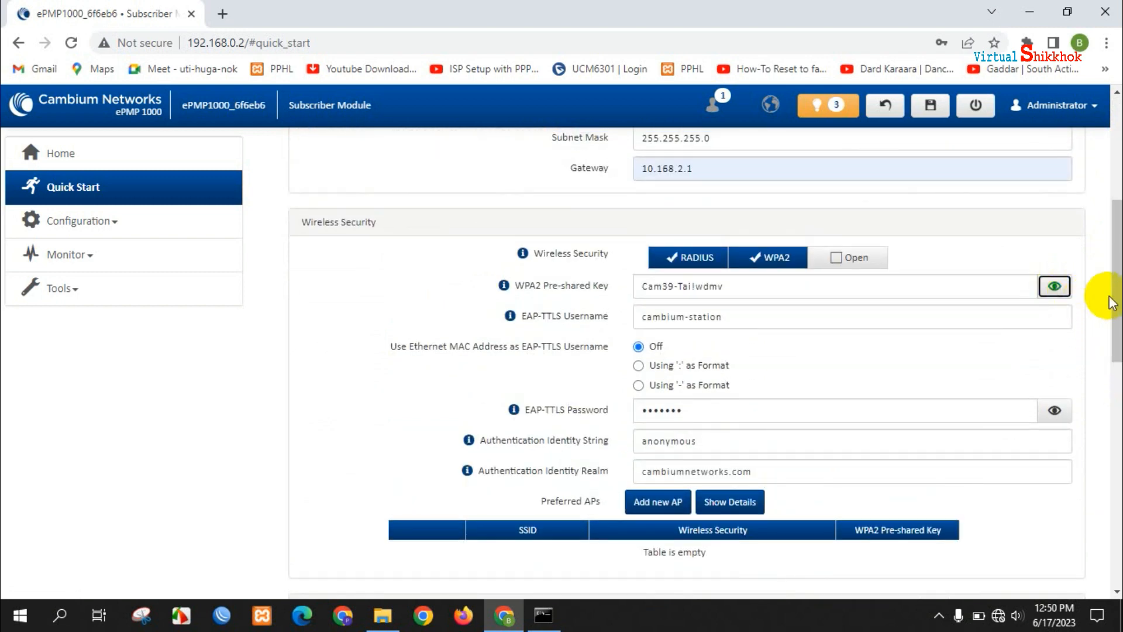
left_click_drag(1116, 304, 1111, 163)
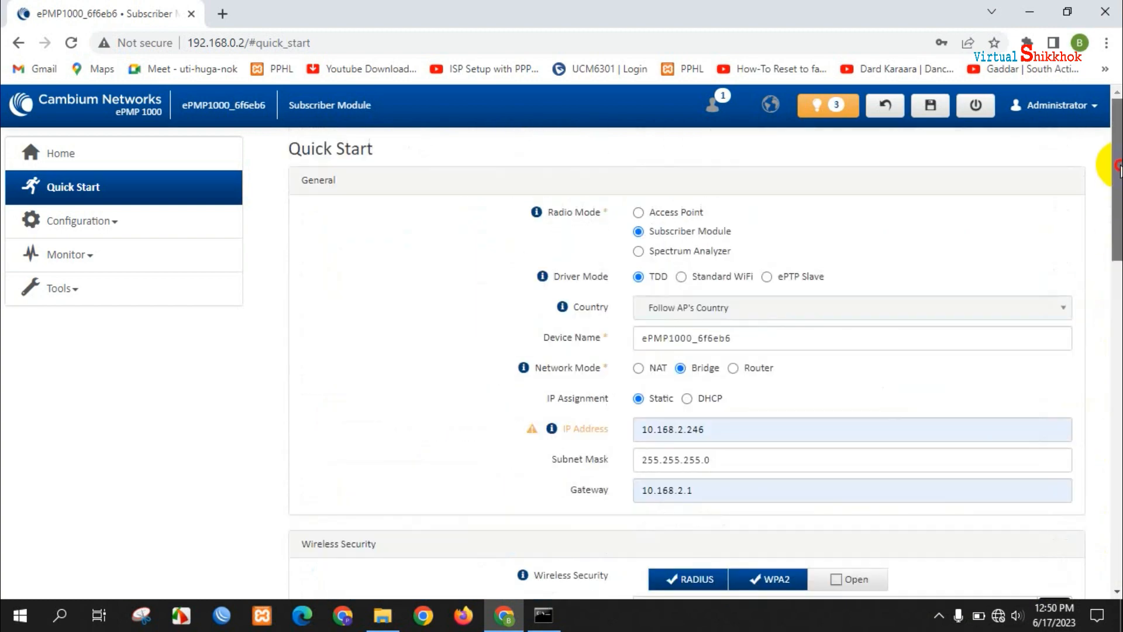
- Save the Quick Start configuration, accepting the cnMaestro, save and redirect prompts
left_click(929, 108)
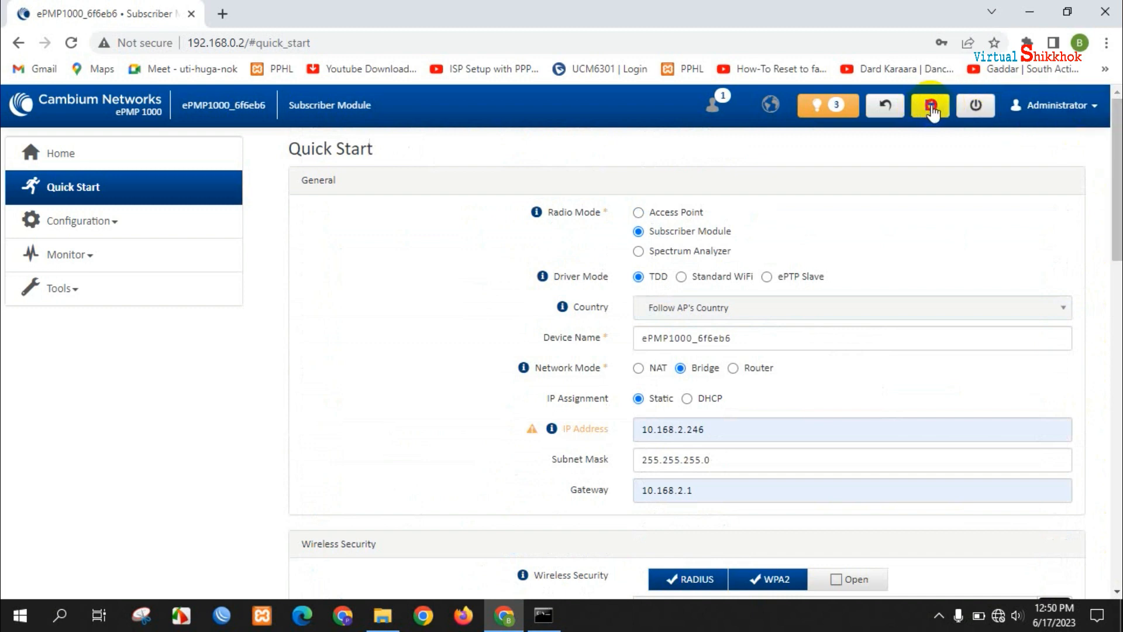
left_click(631, 148)
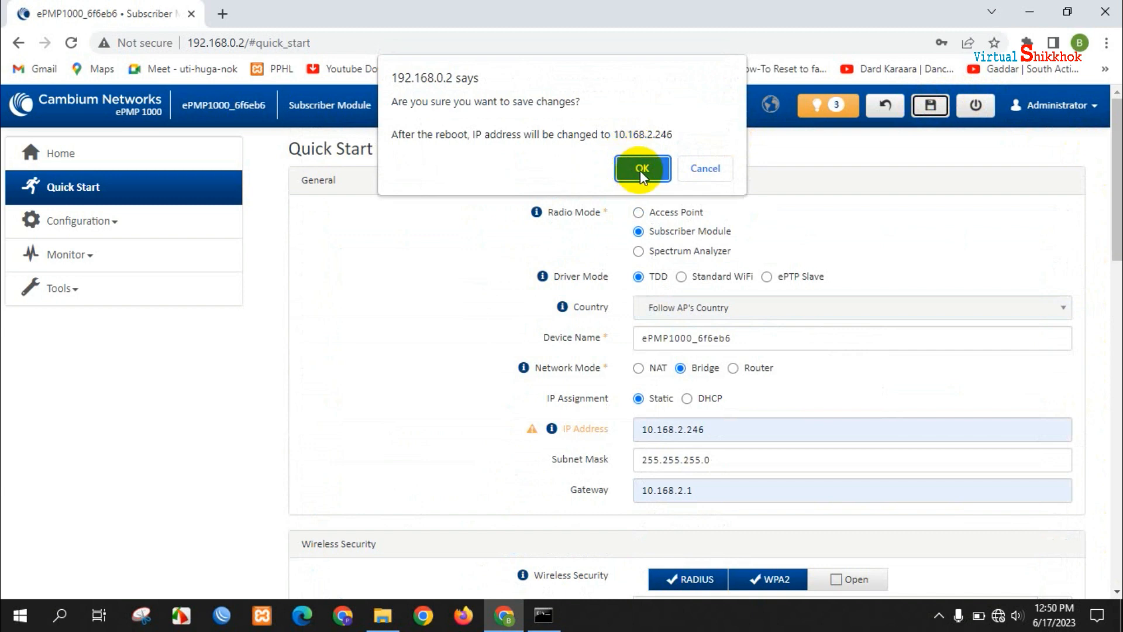
left_click(642, 169)
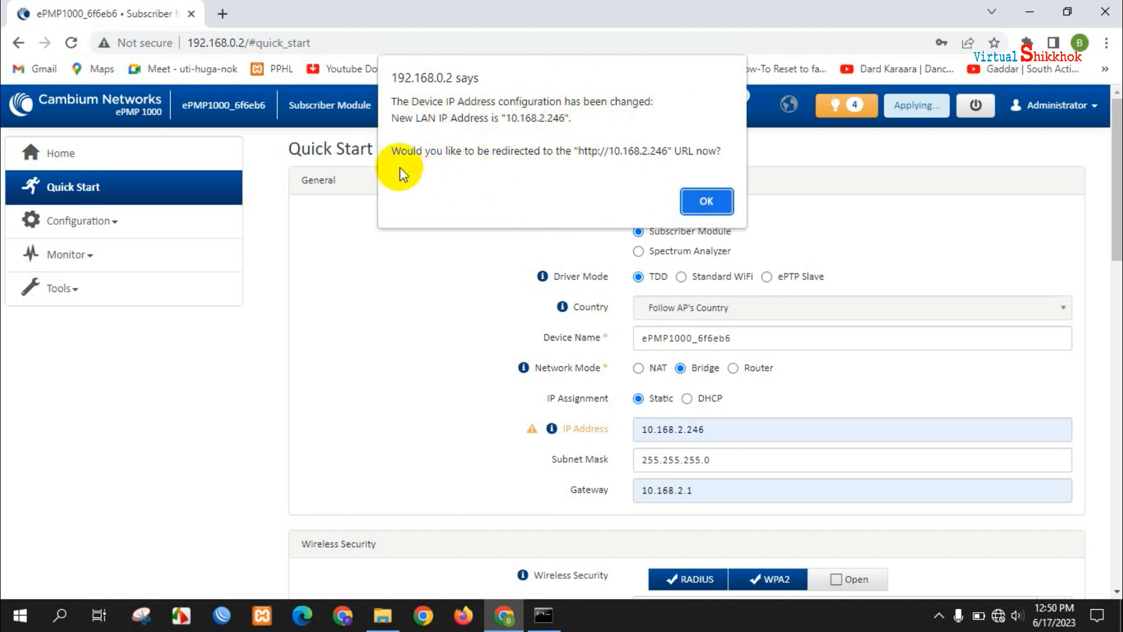
left_click(708, 206)
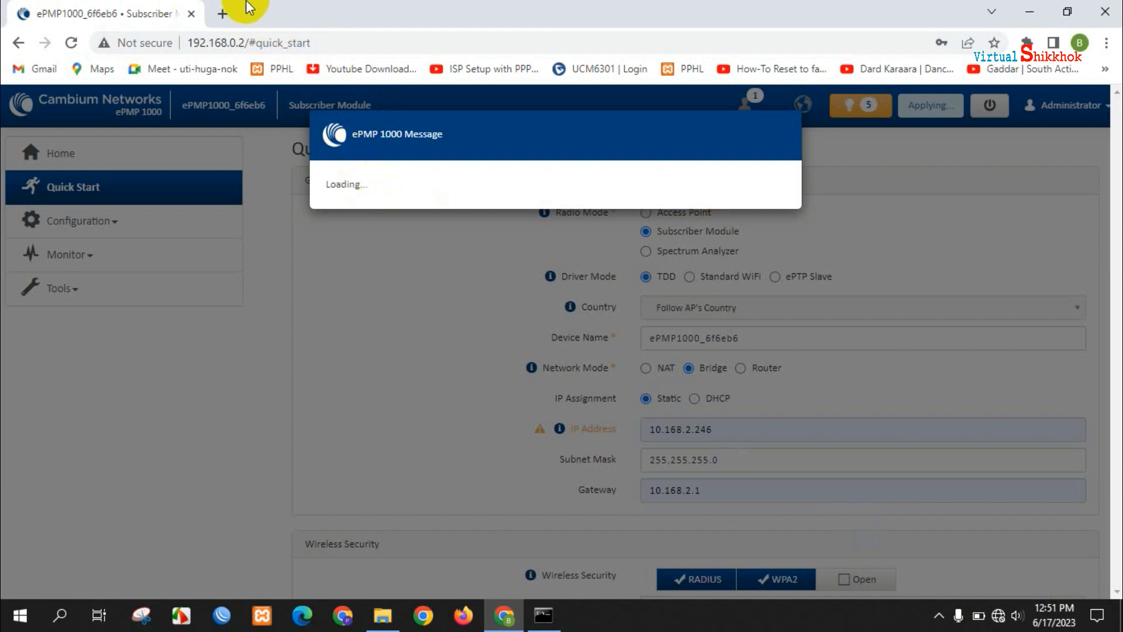
- Reload the ePMP configuration tab while the device moves to 10.168.2.246
left_click(223, 15)
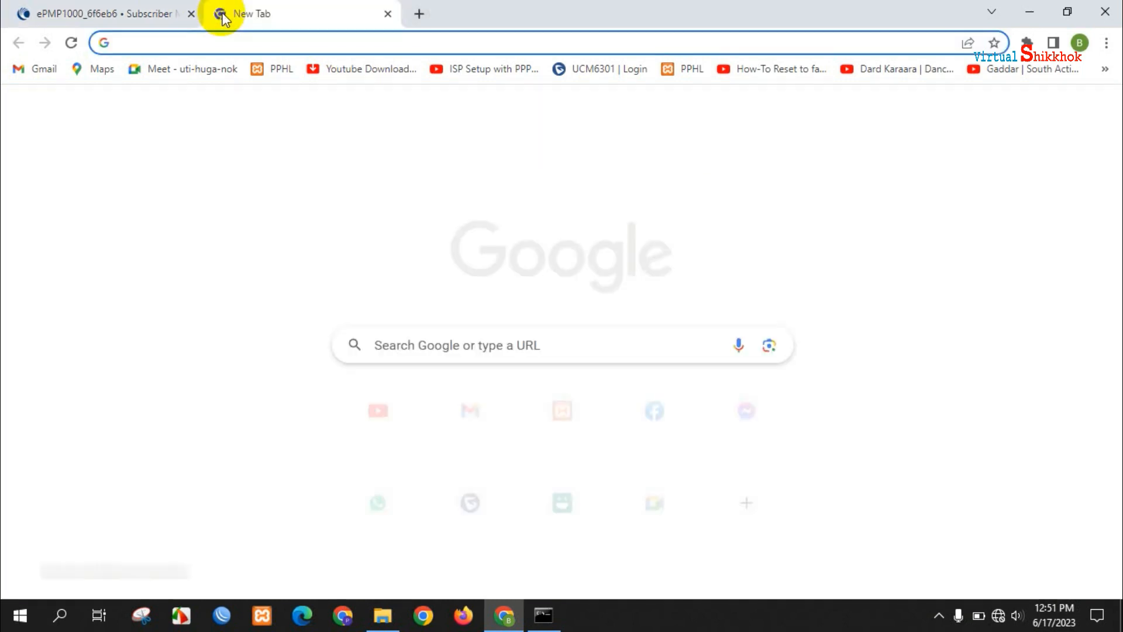
left_click(146, 10)
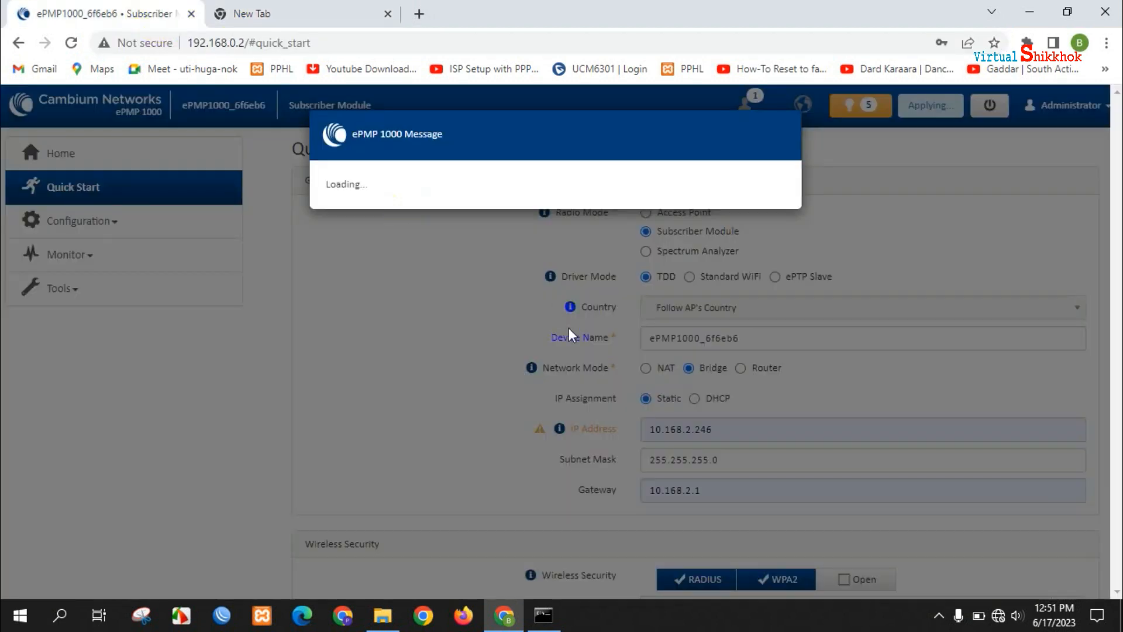
left_click(72, 43)
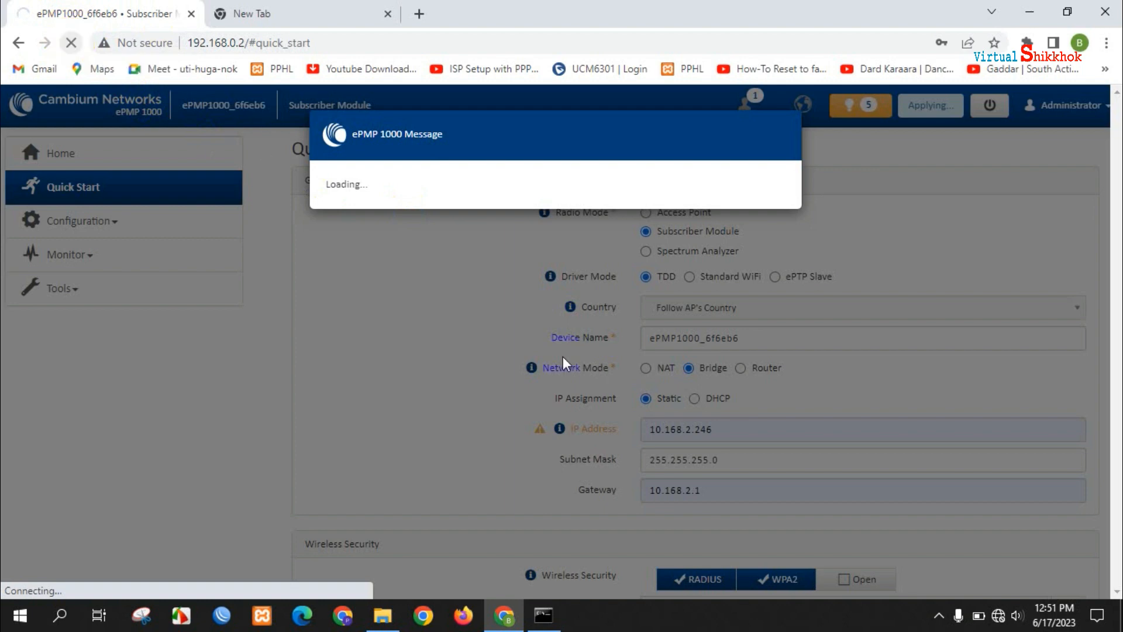
right_click(1000, 619)
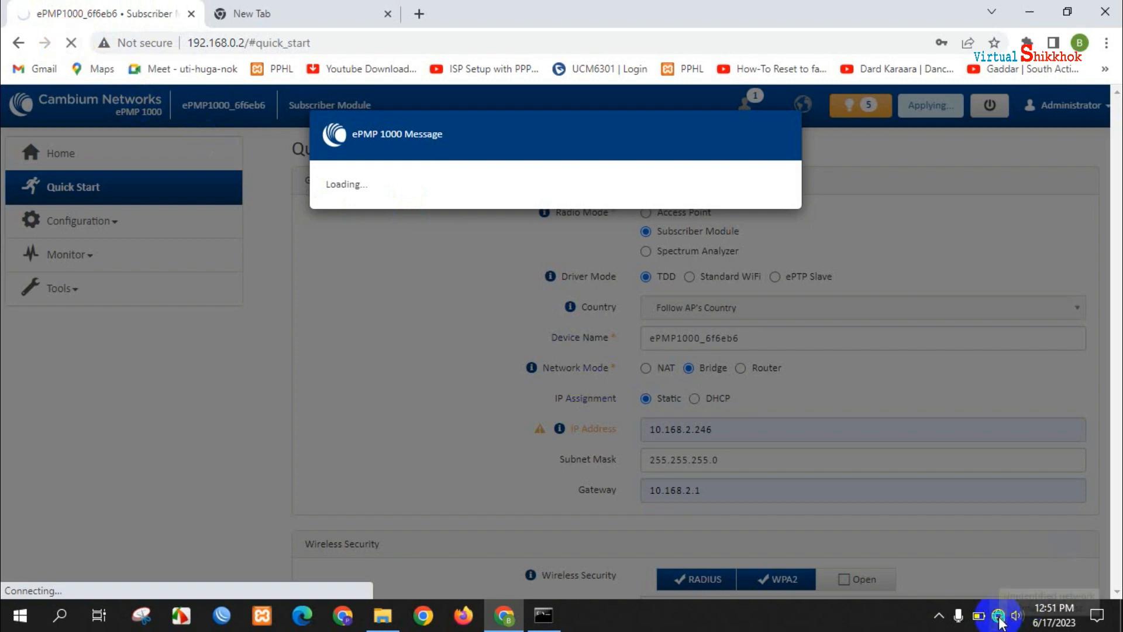
- Open the Ethernet adapter's properties from Network & Internet settings
left_click(981, 594)
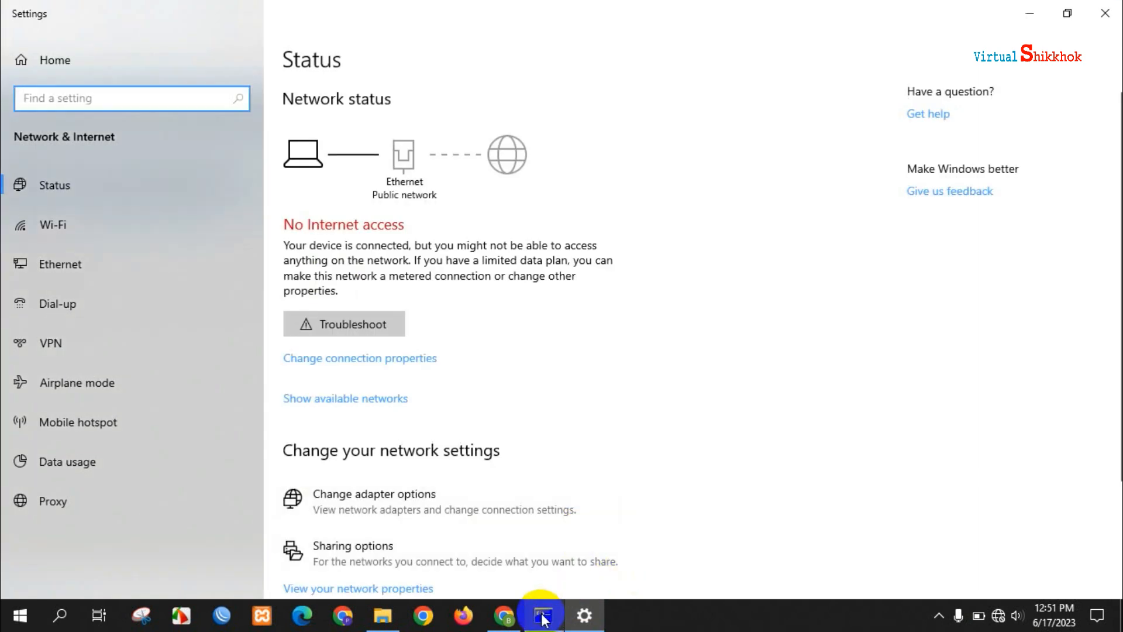
left_click(543, 614)
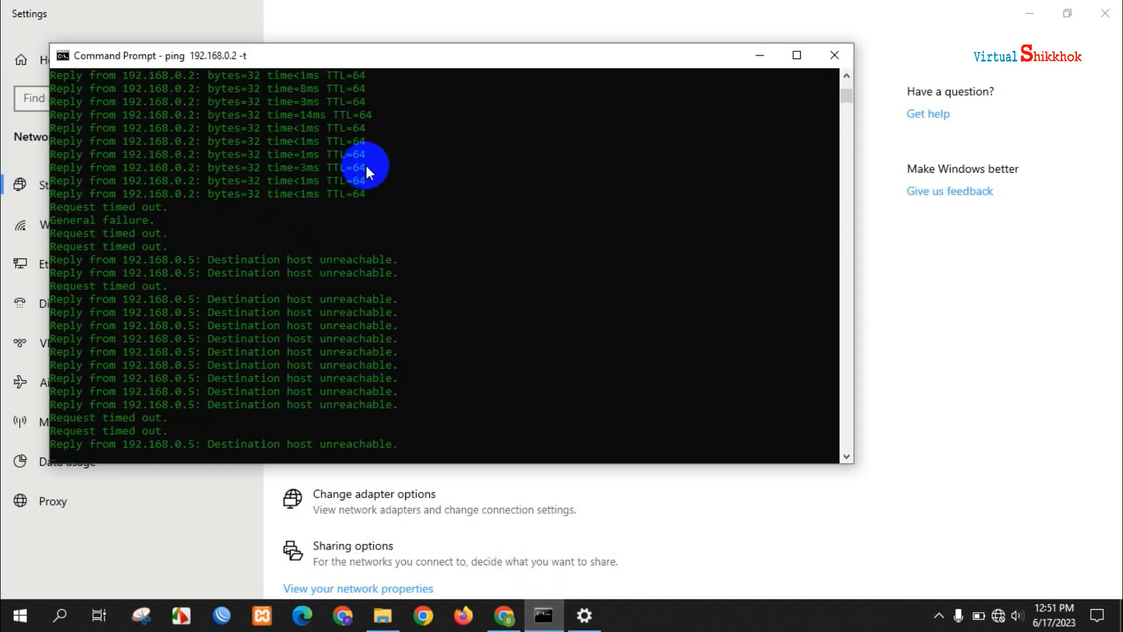
left_click(519, 13)
left_click(62, 262)
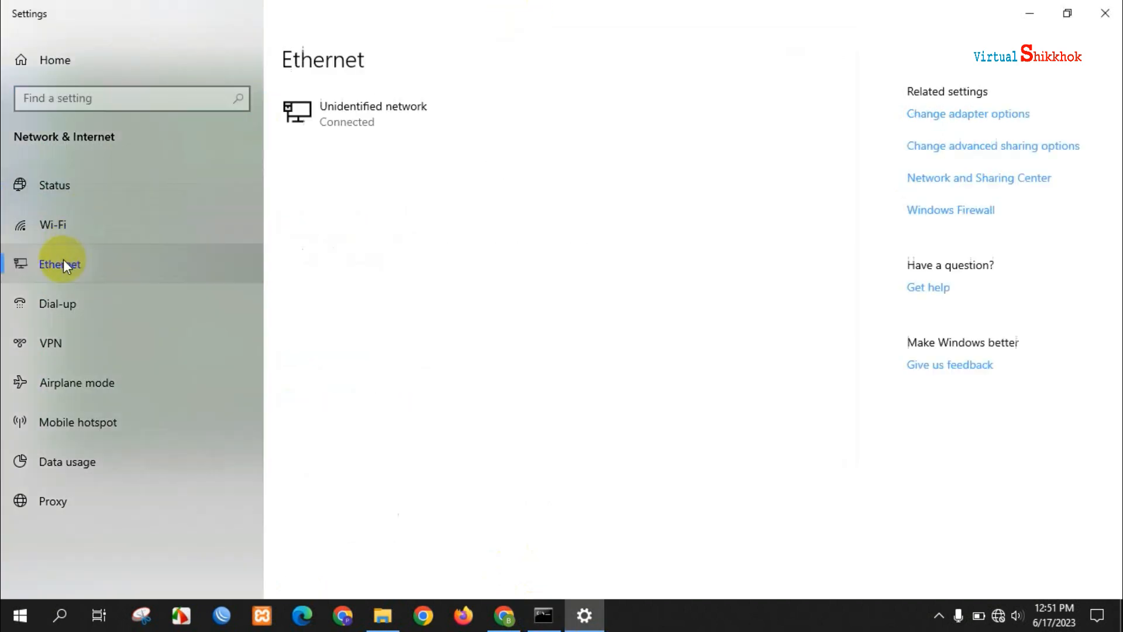
left_click(960, 116)
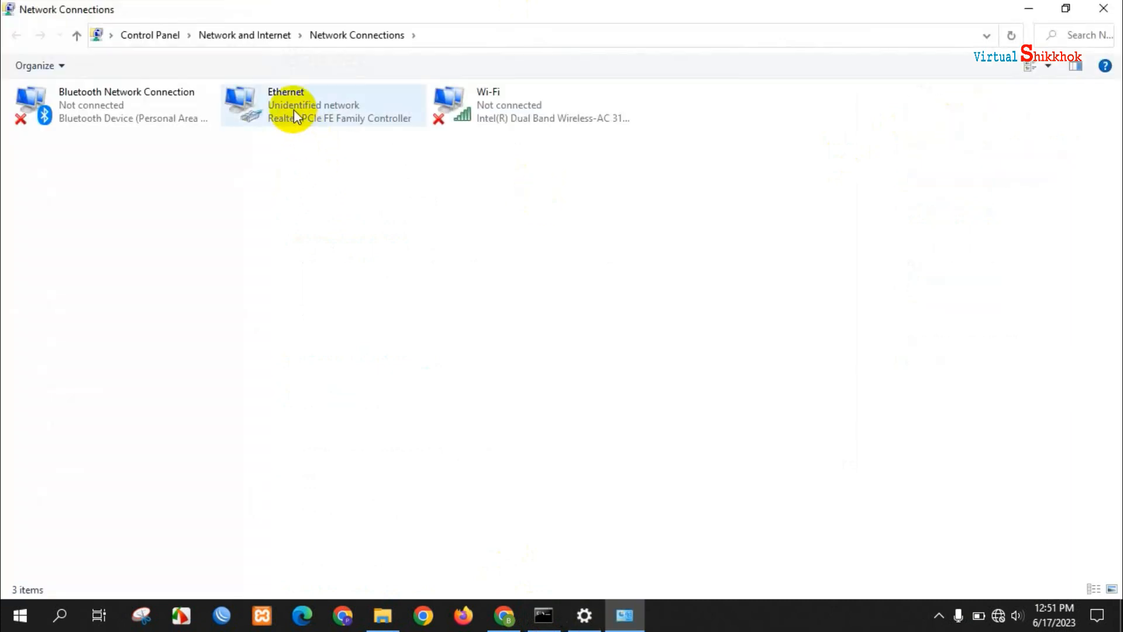
left_click(293, 110)
right_click(293, 110)
left_click(348, 264)
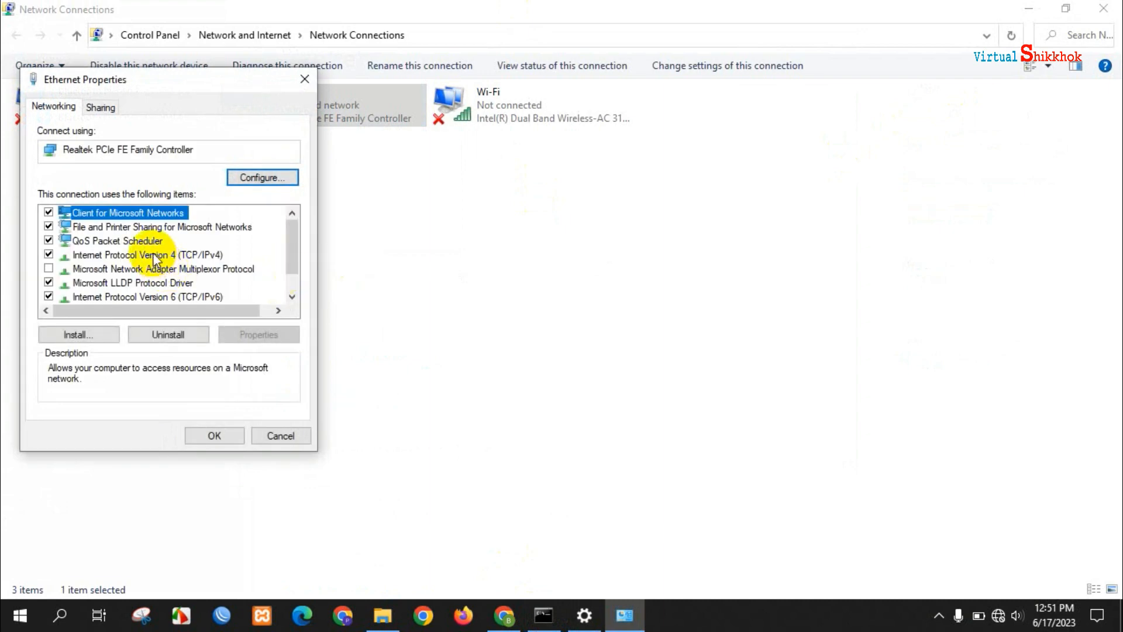
- Change IPv4 to static 10.168.2.16 with mask 255.0.0.0 and apply
double_click(153, 252)
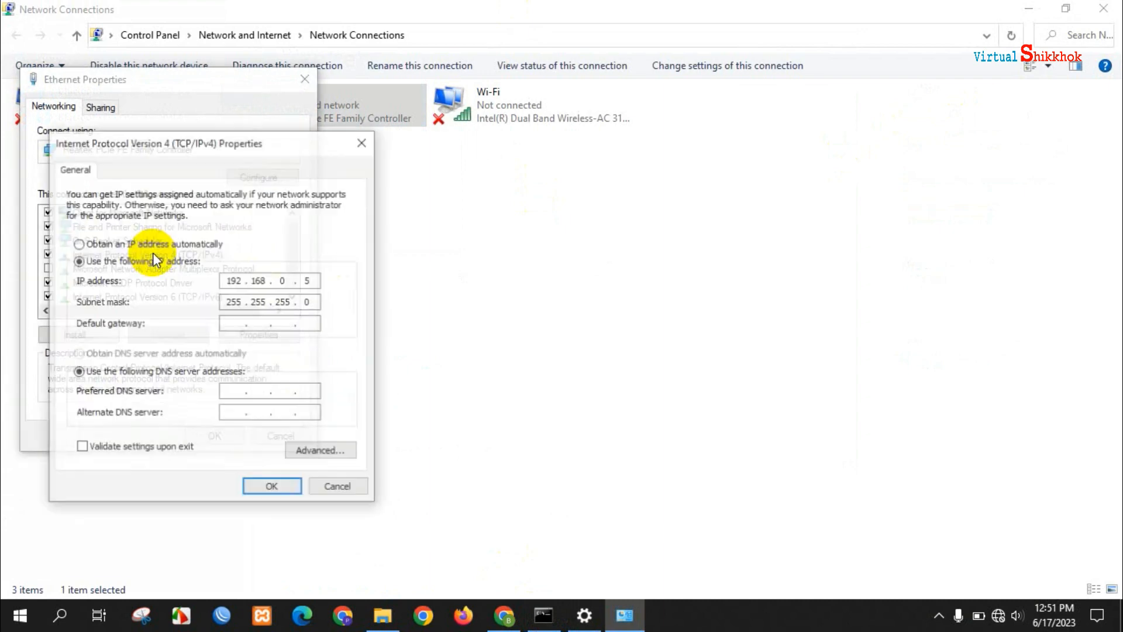
left_click(79, 244)
left_click(79, 261)
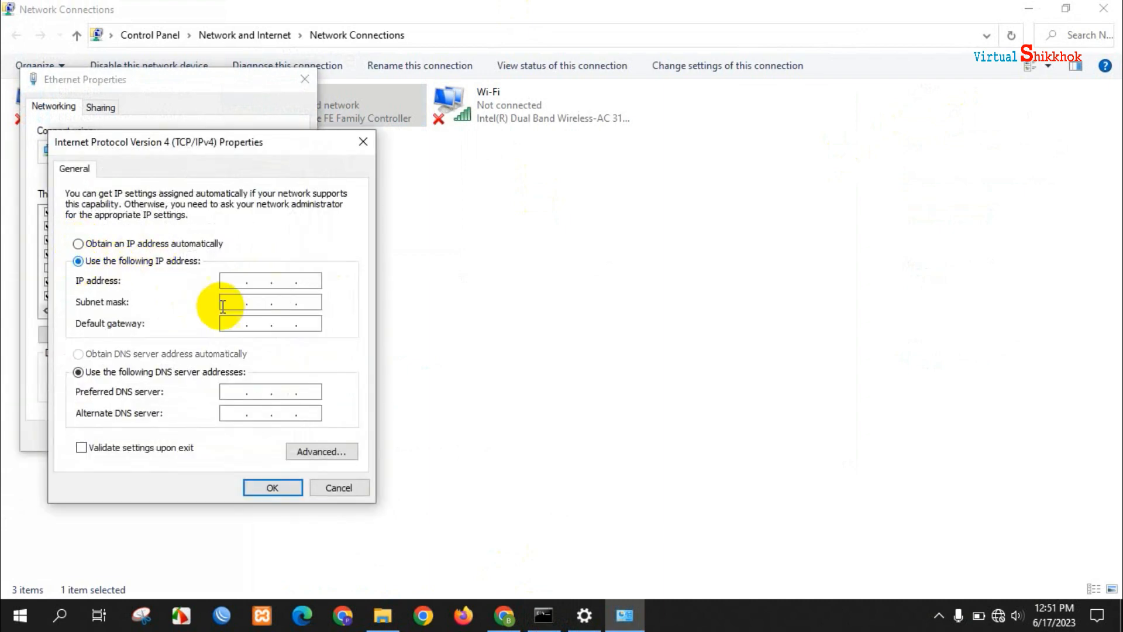
left_click(231, 283)
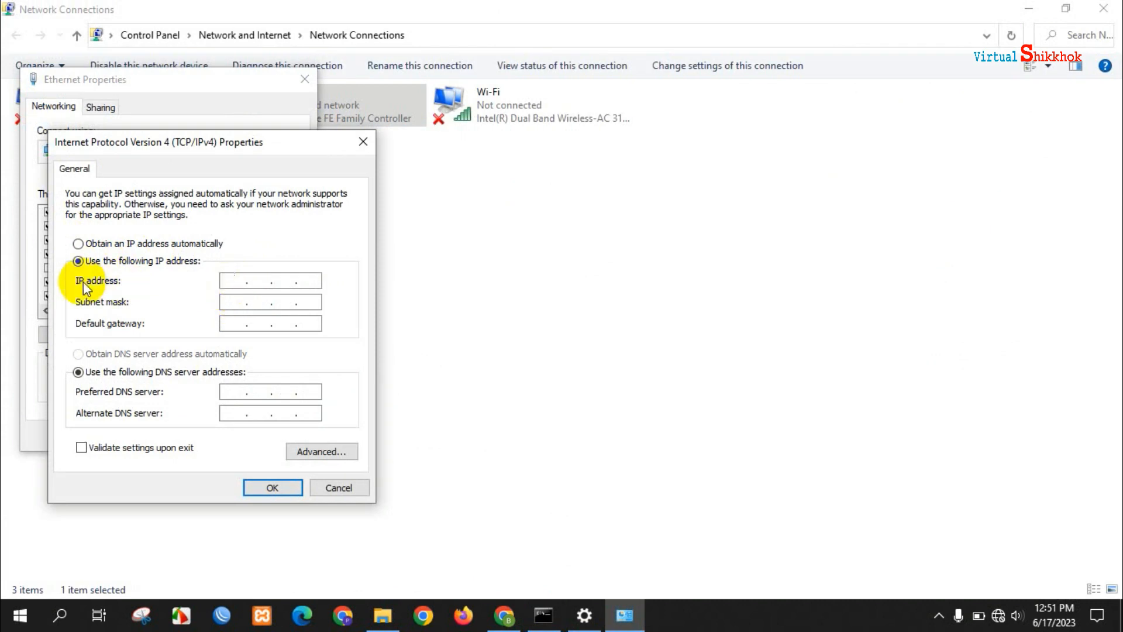
type("10 . 168 . 2 . 16")
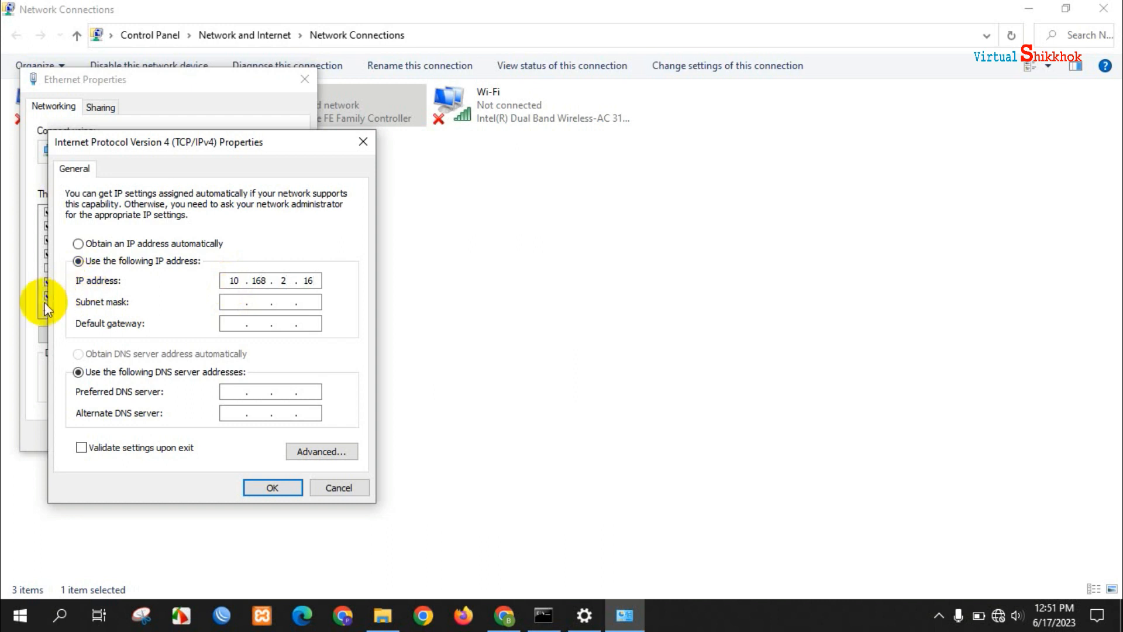
left_click(227, 302)
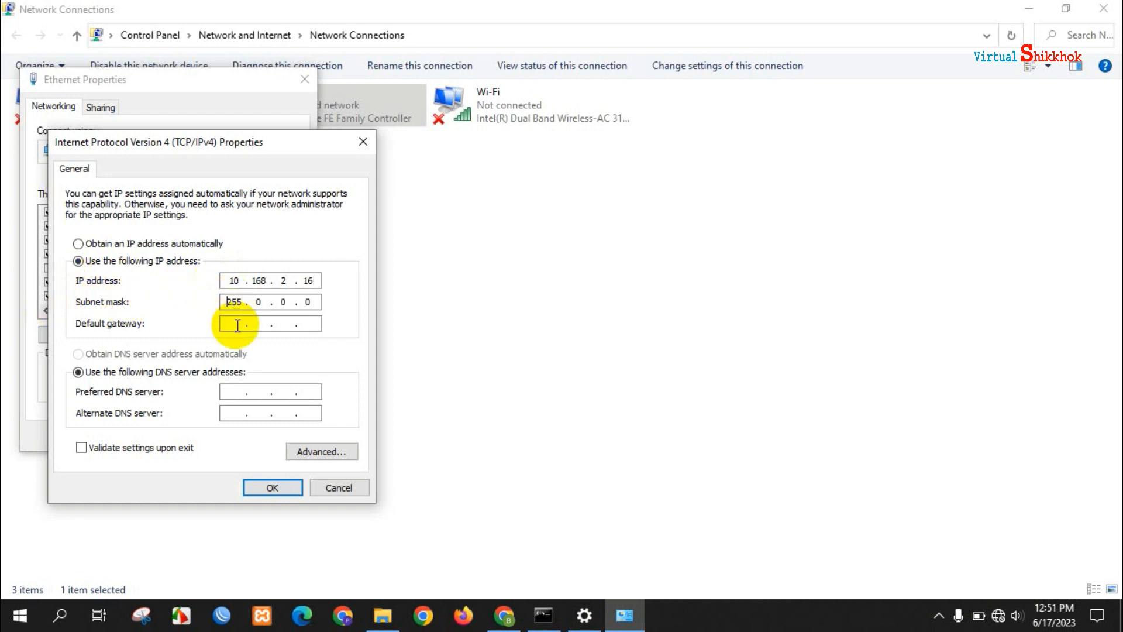
left_click(271, 489)
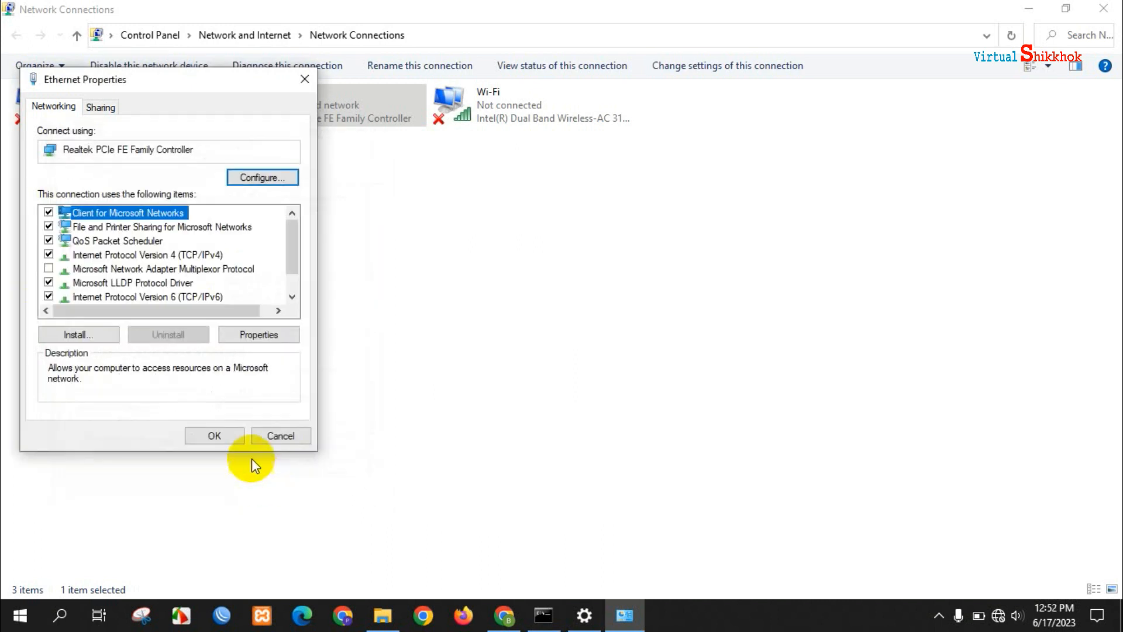
left_click(213, 437)
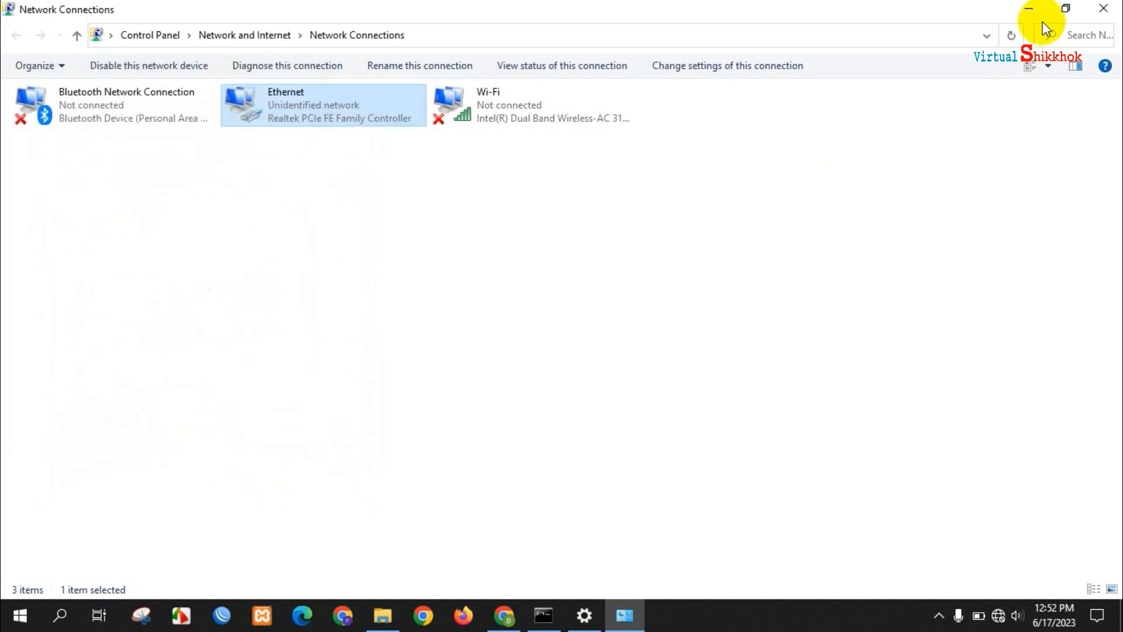
left_click(1029, 9)
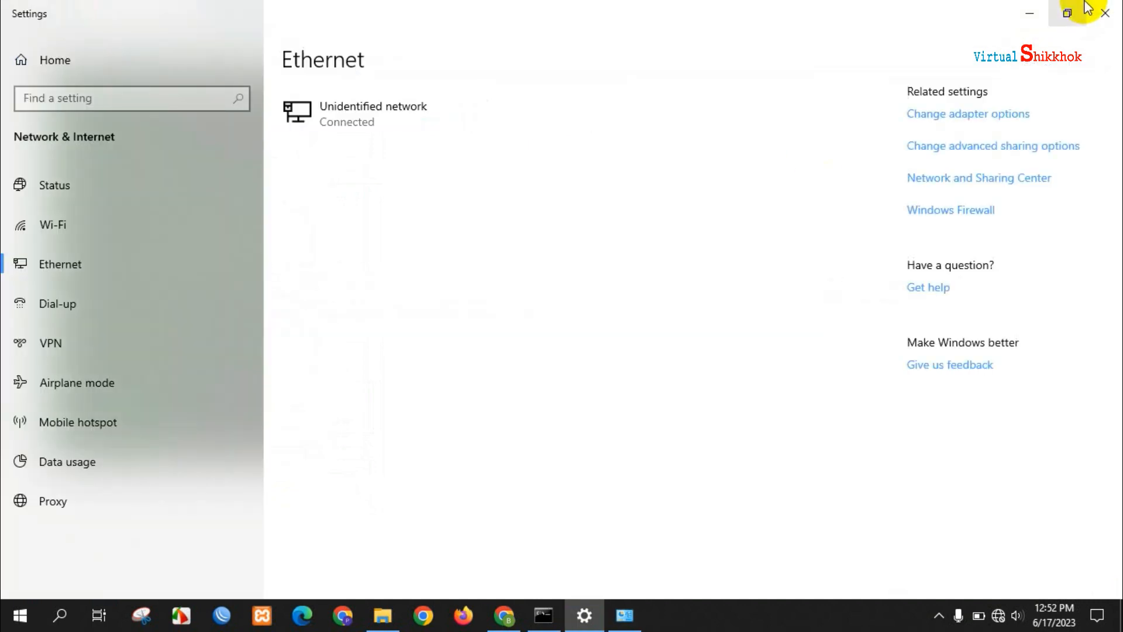
- Stop the 192.168.0.2 ping and start a continuous ping to 10.168.2.246
left_click(1104, 11)
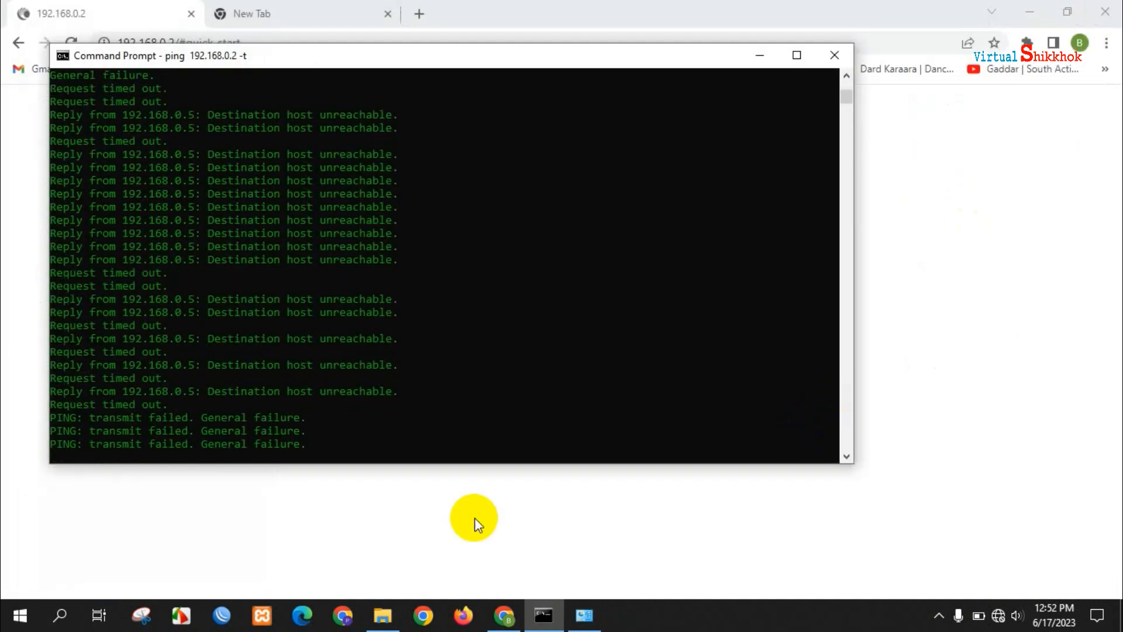
left_click(366, 63)
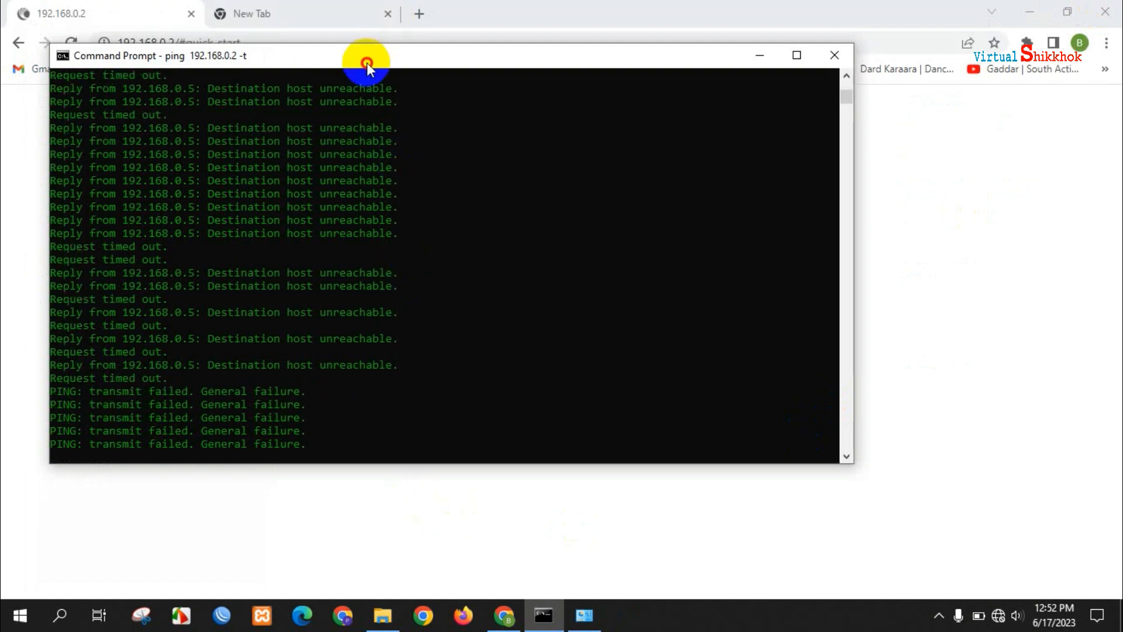
key("ctrl+c")
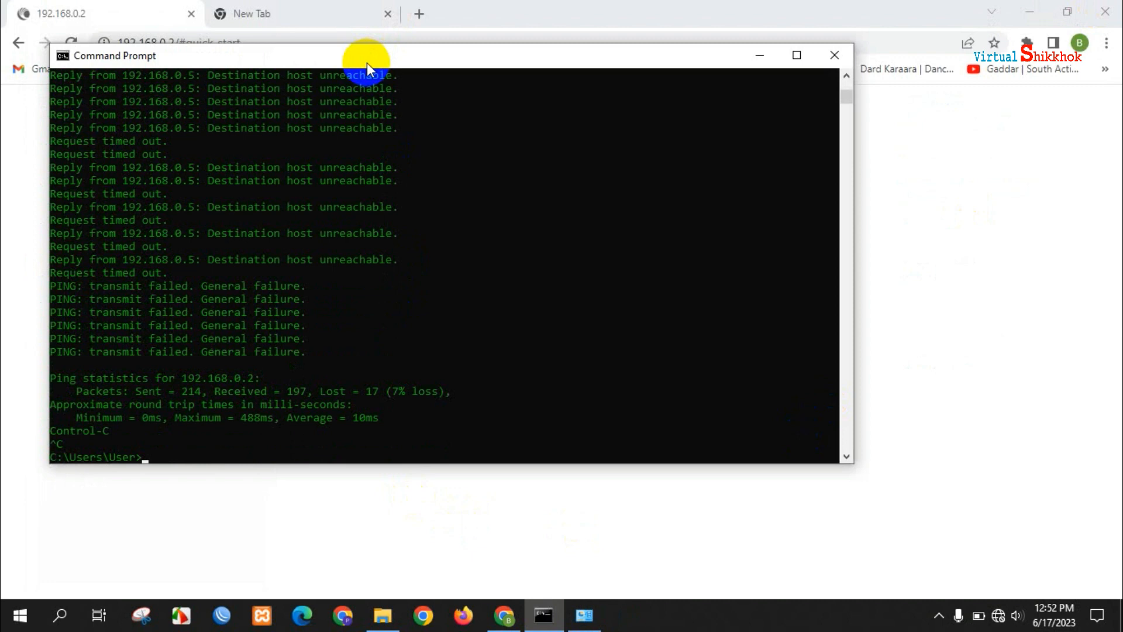
type("ping 10.168.2.246 -t")
key("Return")
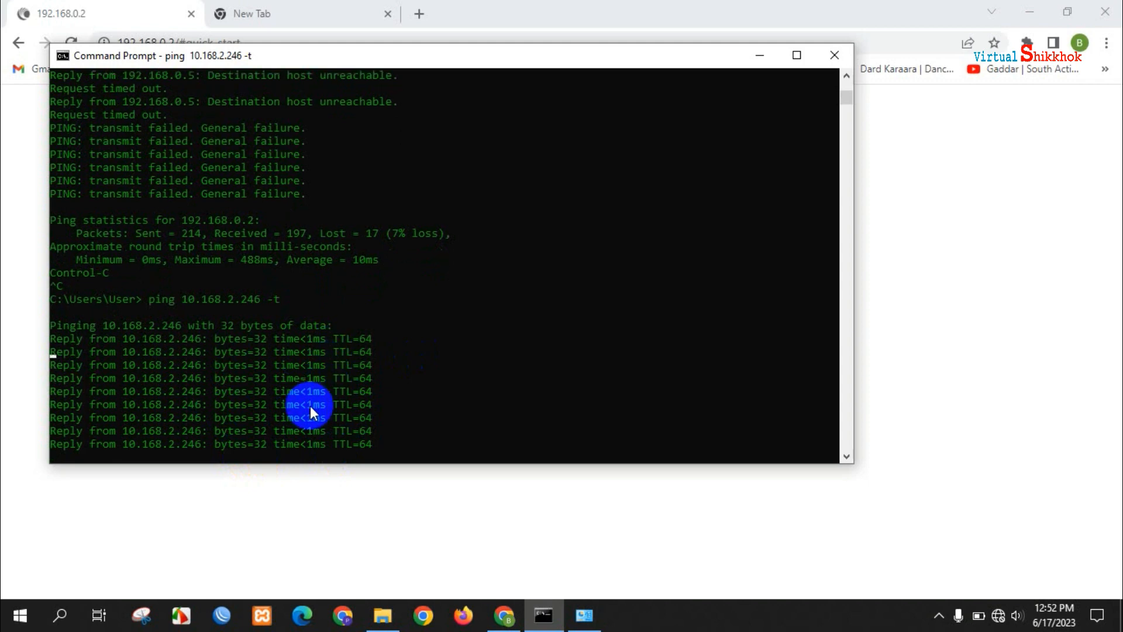
left_click(504, 619)
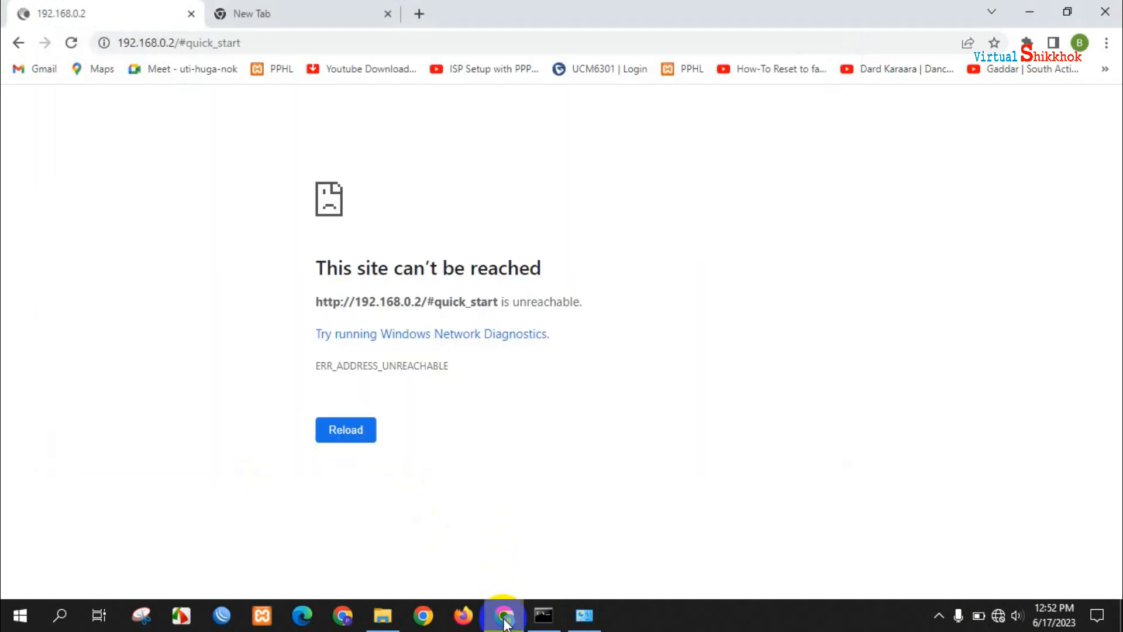
- Close the old tab, open 10.168.2.246, and log in with the saved administrator username and password
left_click(191, 14)
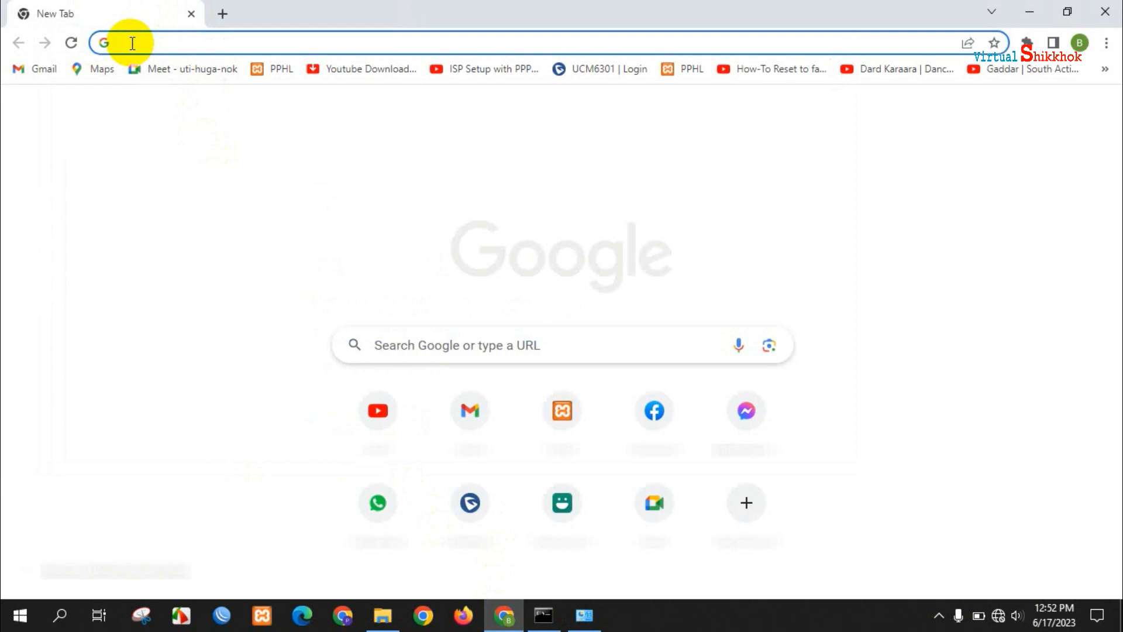
type("10.168.2")
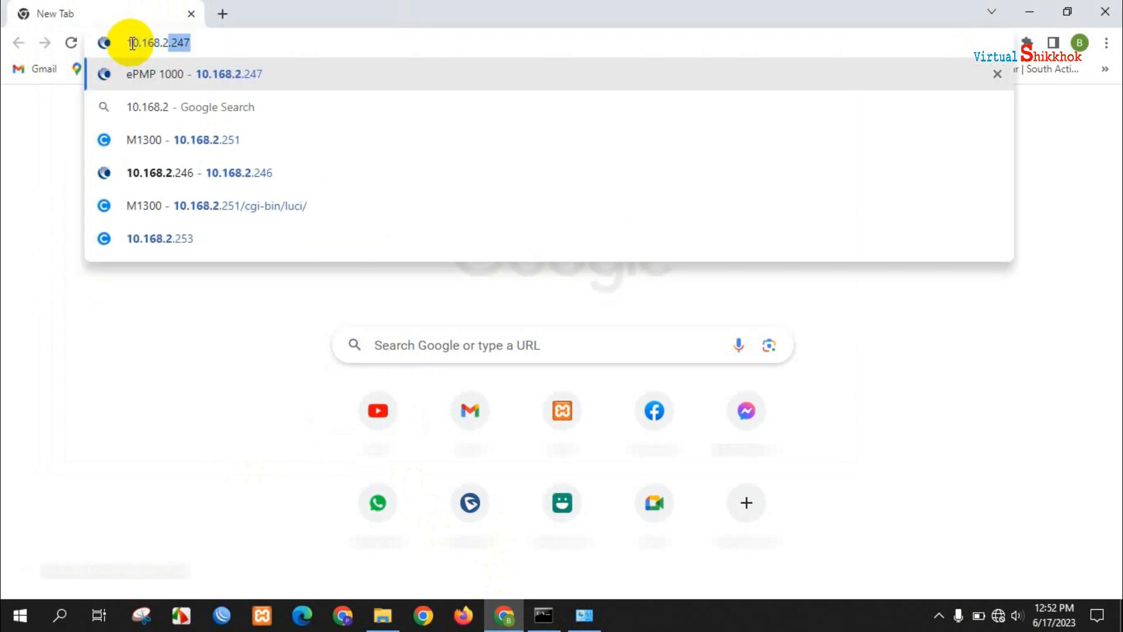
type(".246")
key("Return")
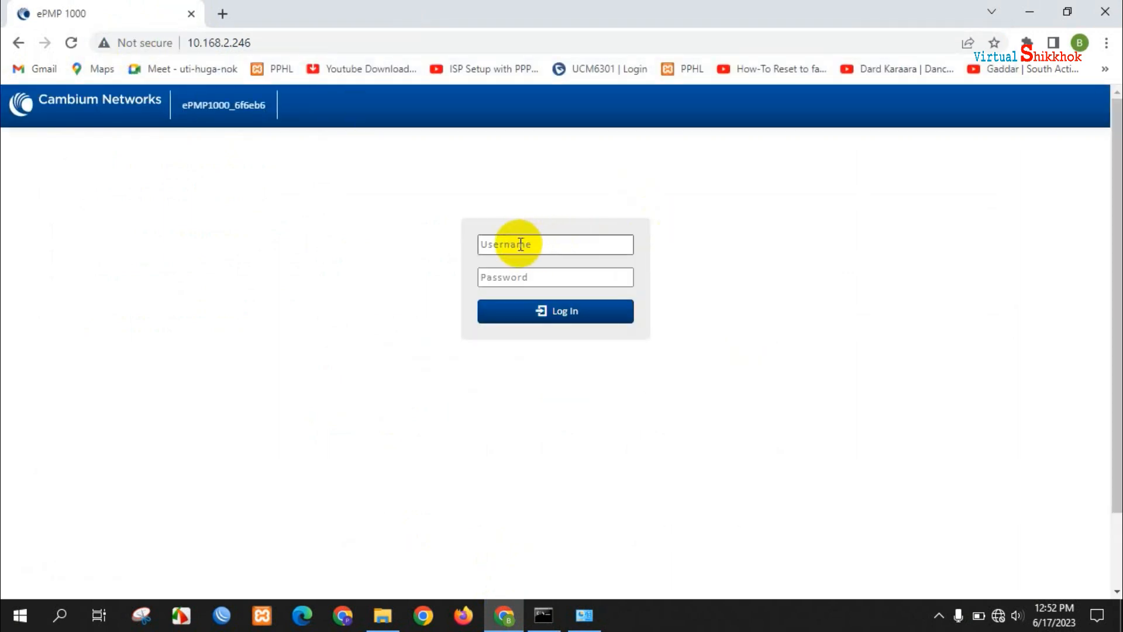
left_click(521, 244)
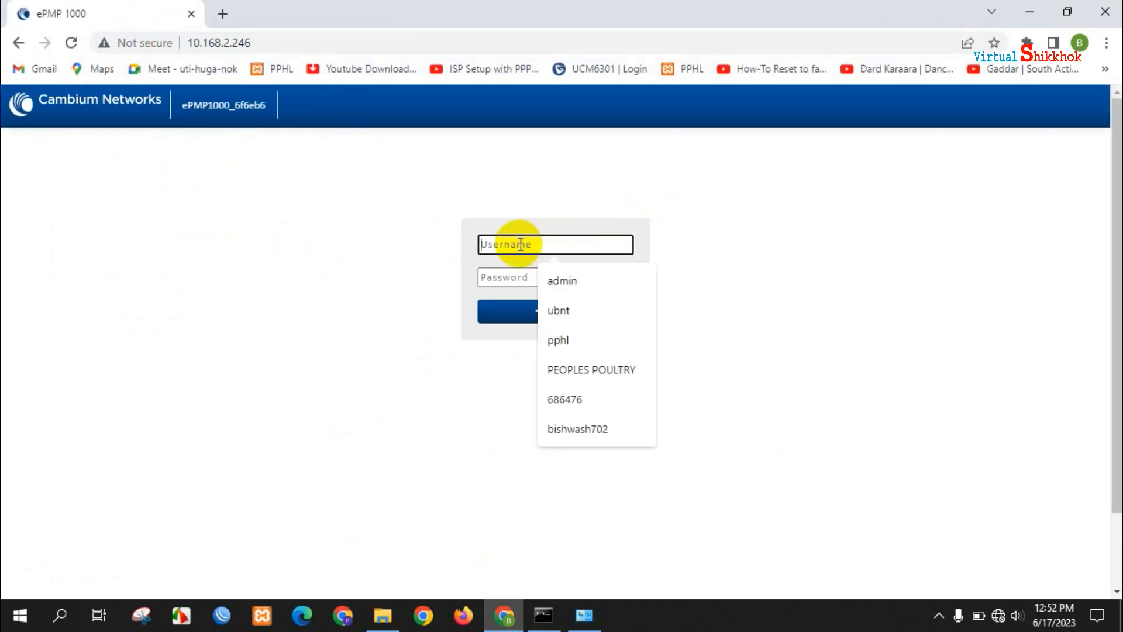
left_click(570, 276)
left_click(536, 273)
type("admin")
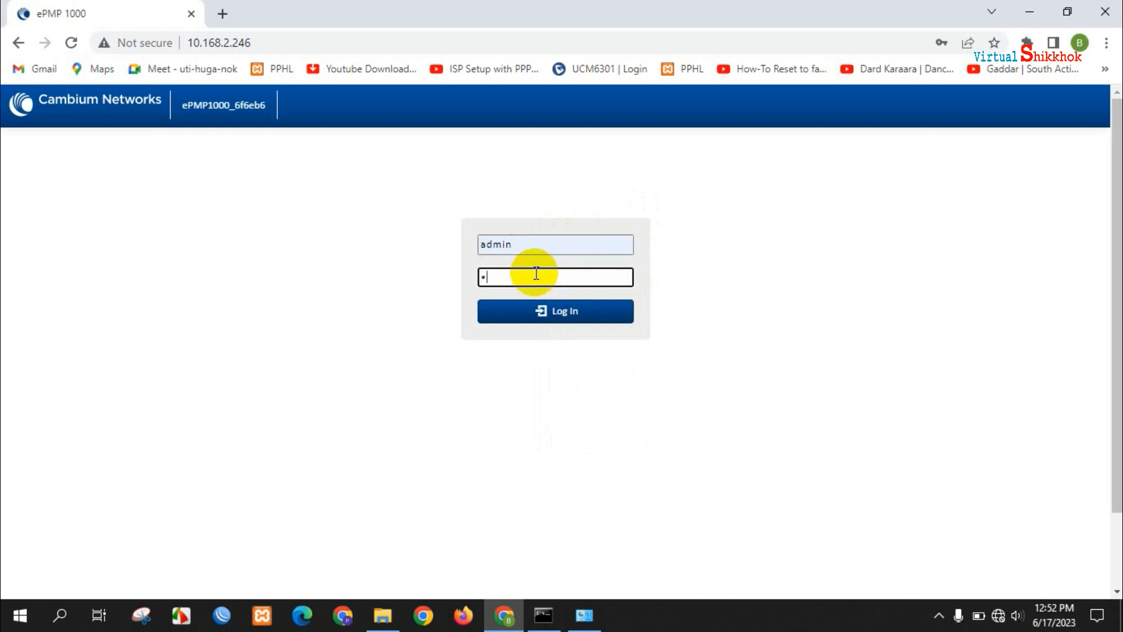
key("Return")
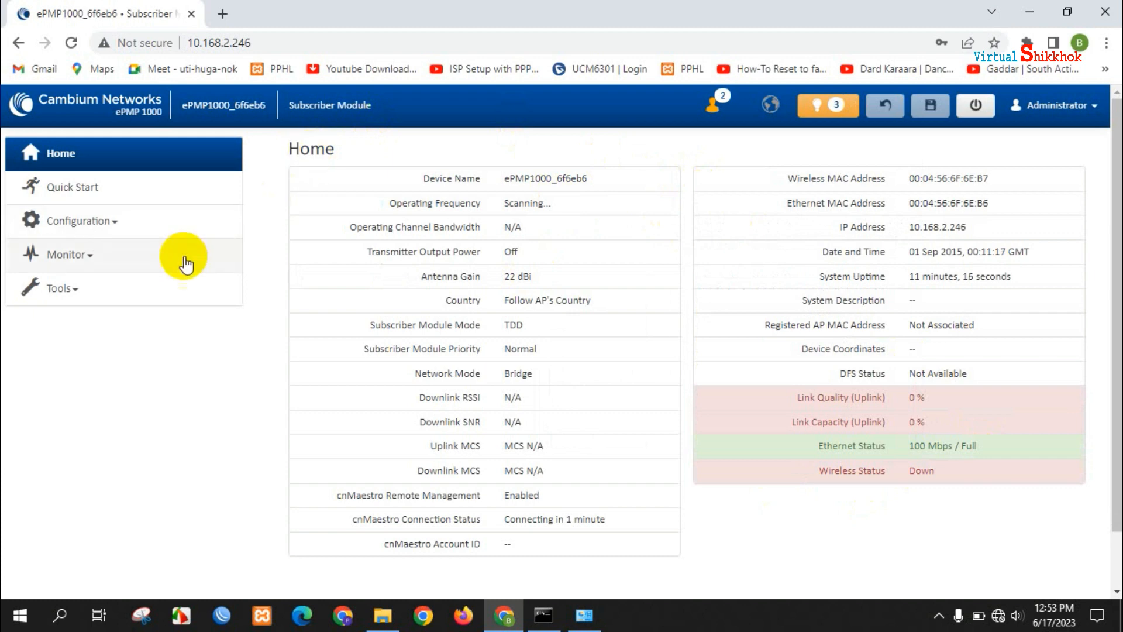
- Review the Quick Start settings: Bridge mode, static IP 10.168.2.246, gateway 10.168.2.1
left_click(69, 198)
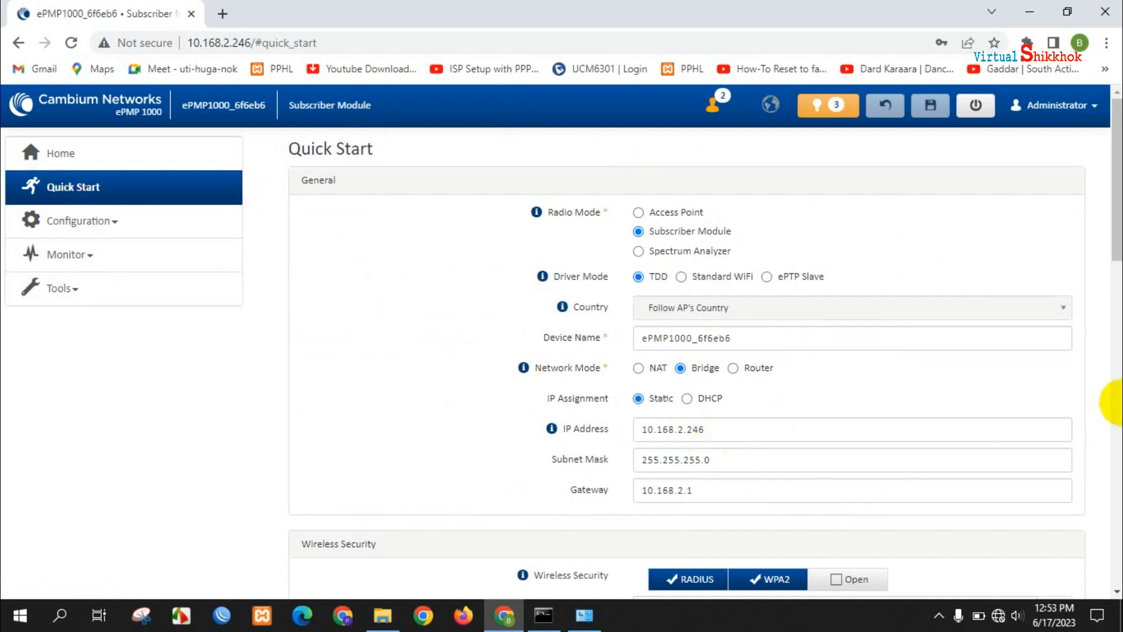
left_click_drag(1116, 222, 1090, 218)
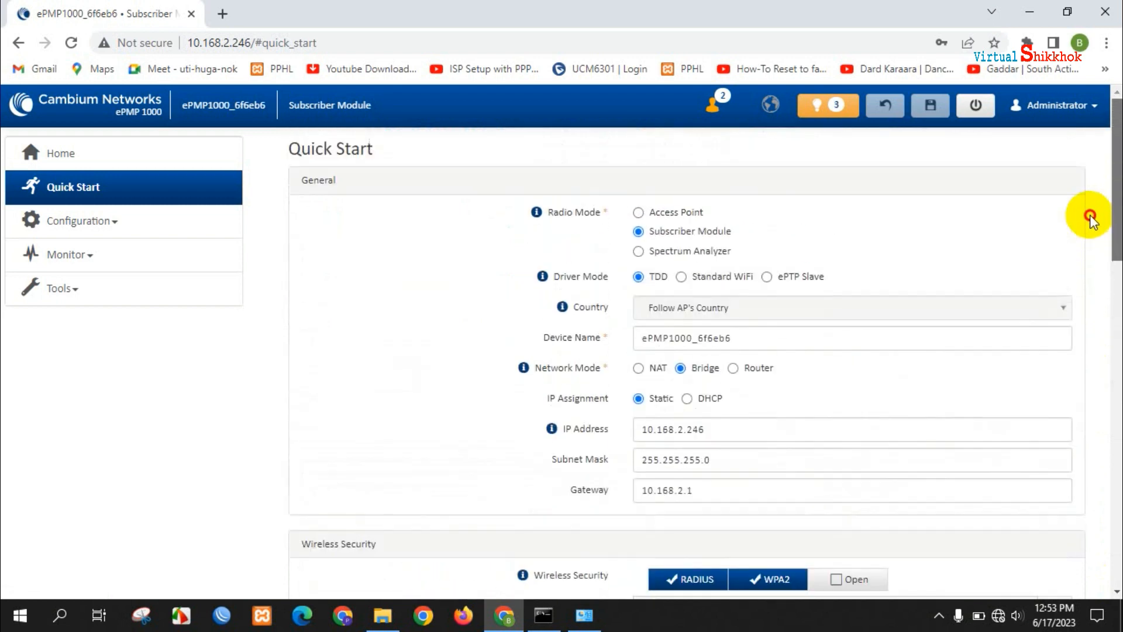
- Change the radio's Antenna Gain under Power Control from 22 to 29 dBi and save it
left_click(93, 221)
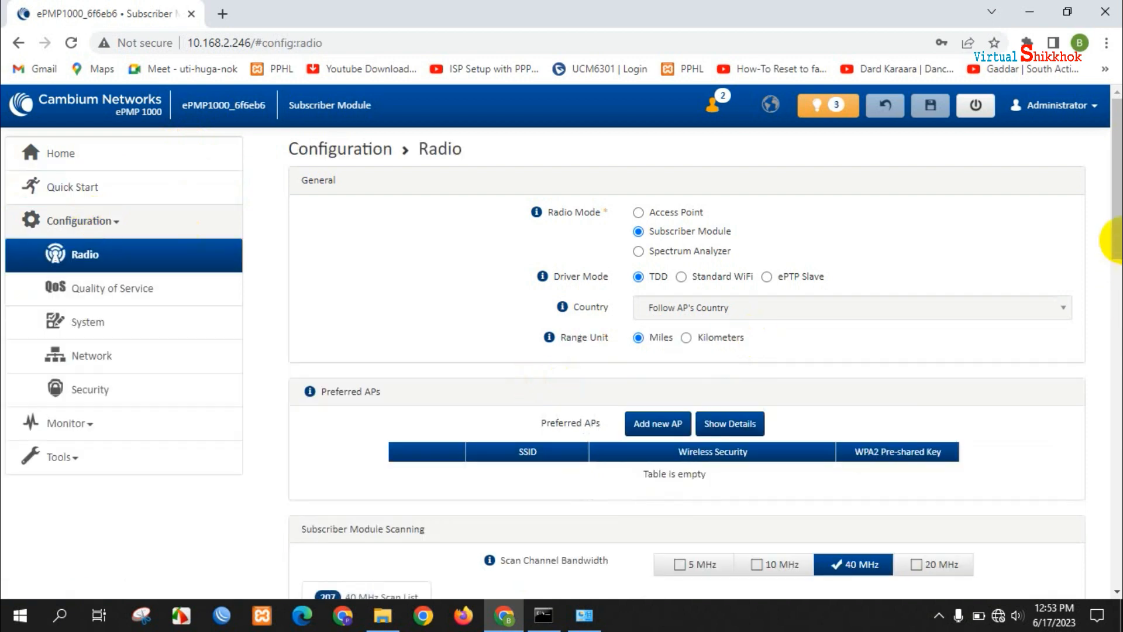
left_click_drag(1117, 216, 1111, 493)
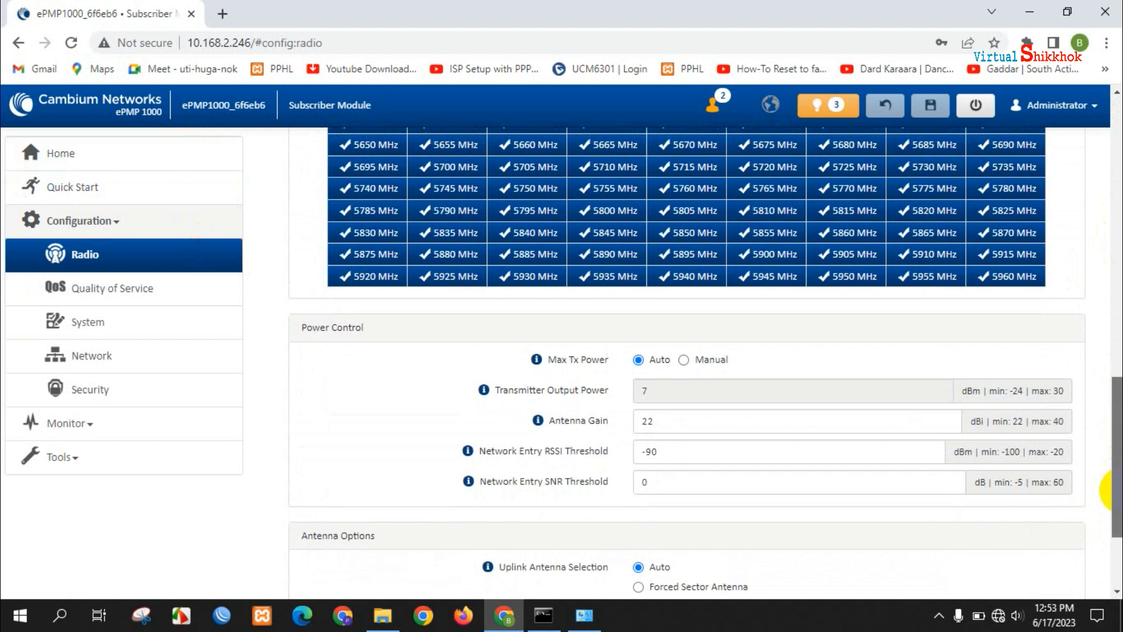
left_click(662, 423)
left_click_drag(662, 422, 597, 421)
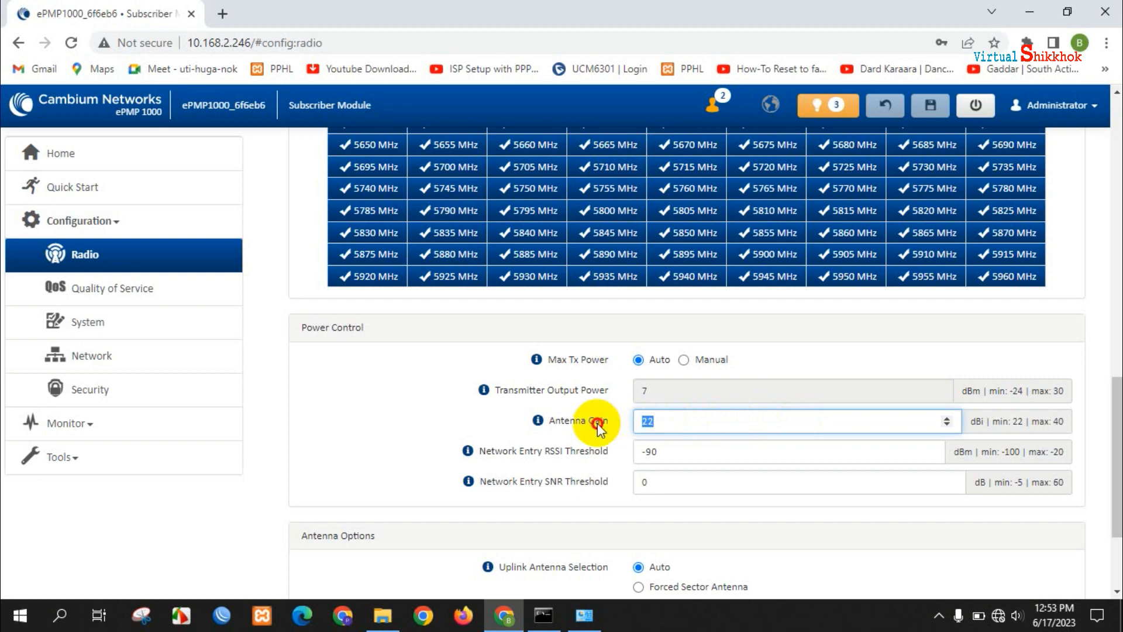
type("29")
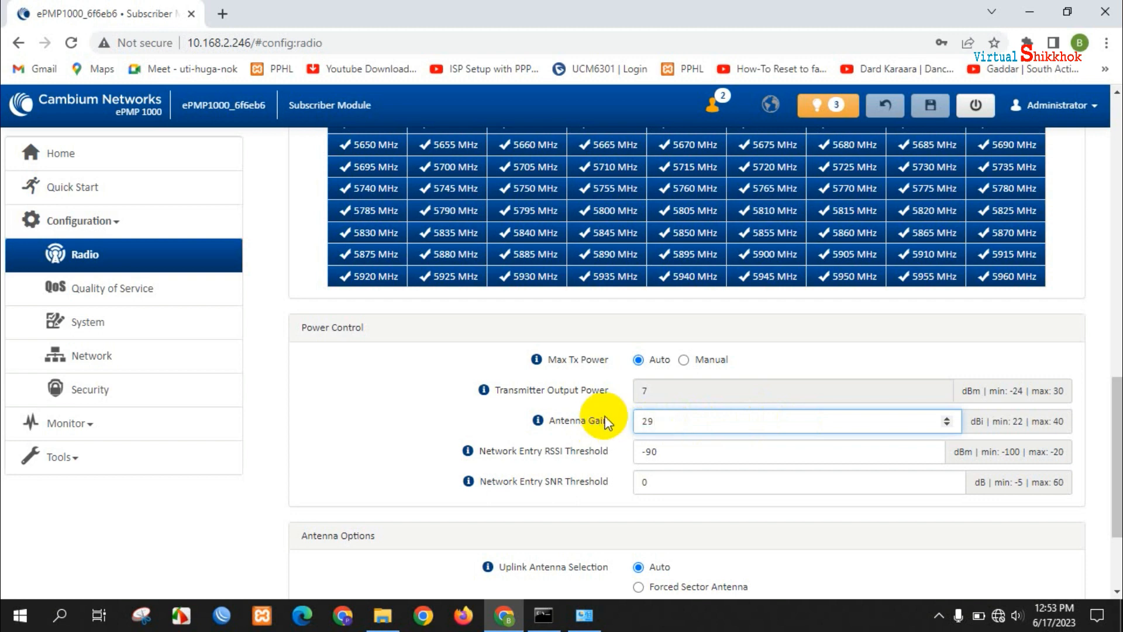
left_click(929, 117)
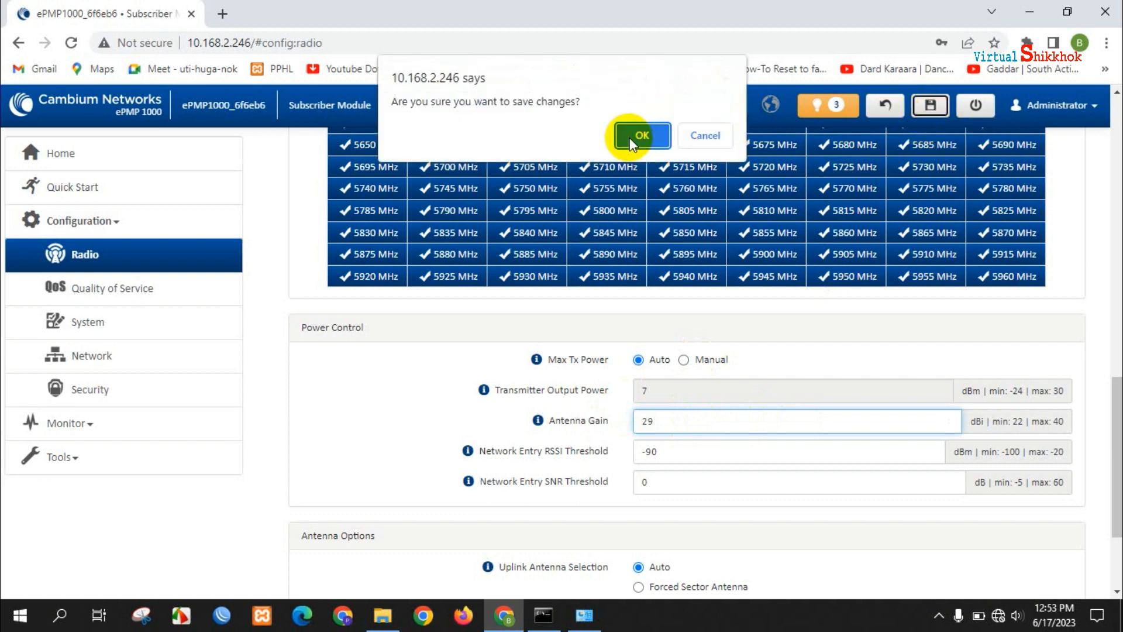
left_click(633, 138)
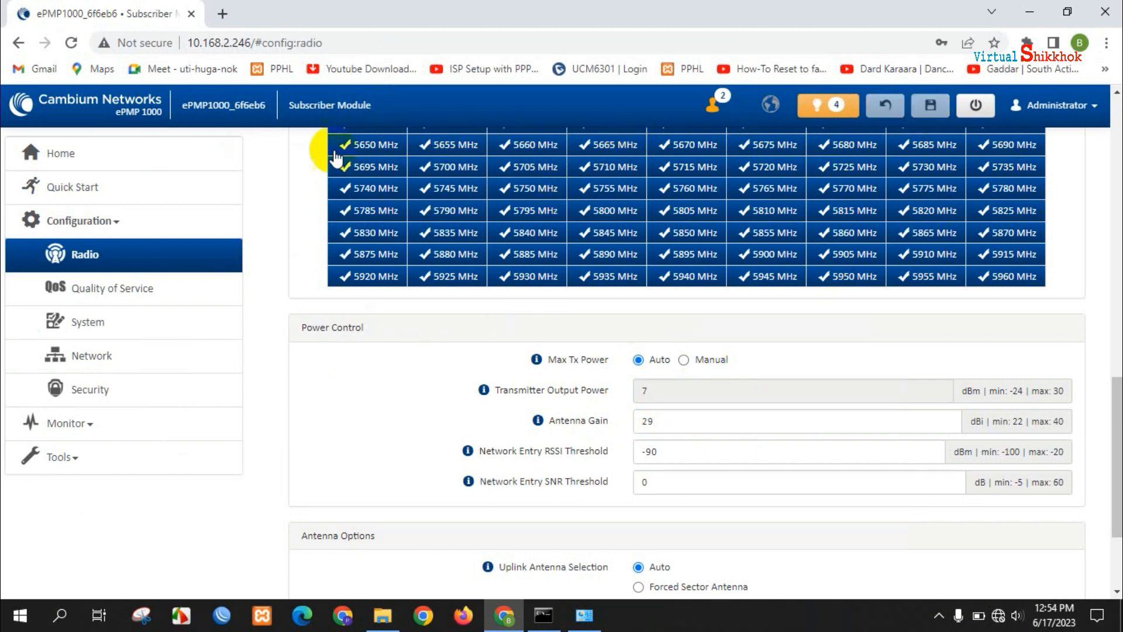
- Open Monitor's Wireless page and scroll to the Available APs table listing Baganbari-AP and PPHL-Sherpur
left_click(57, 197)
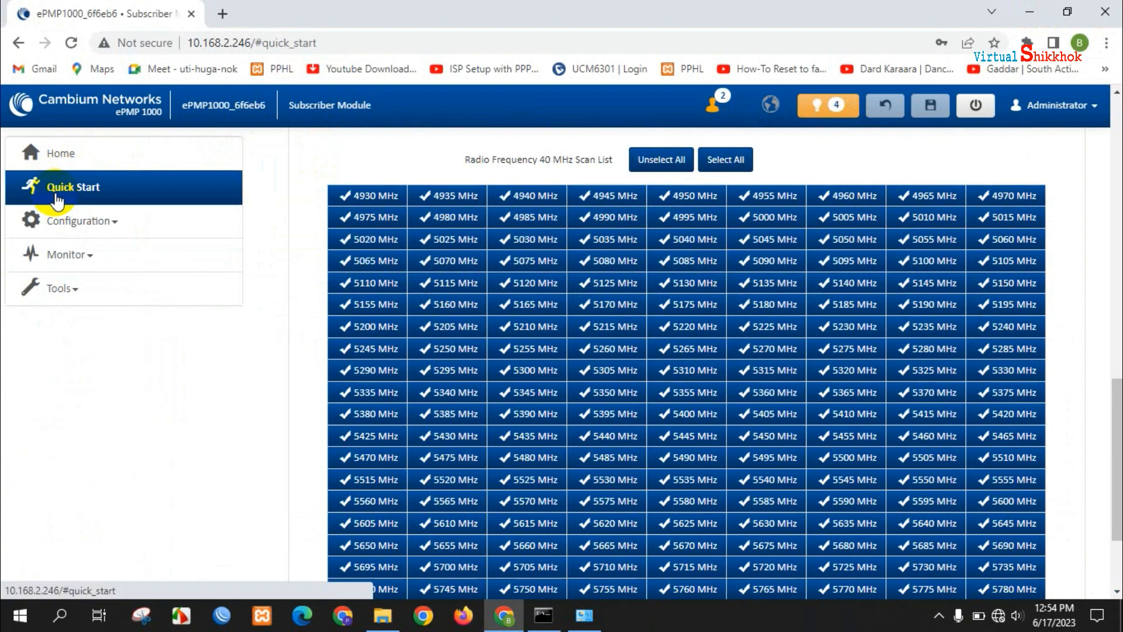
left_click(78, 253)
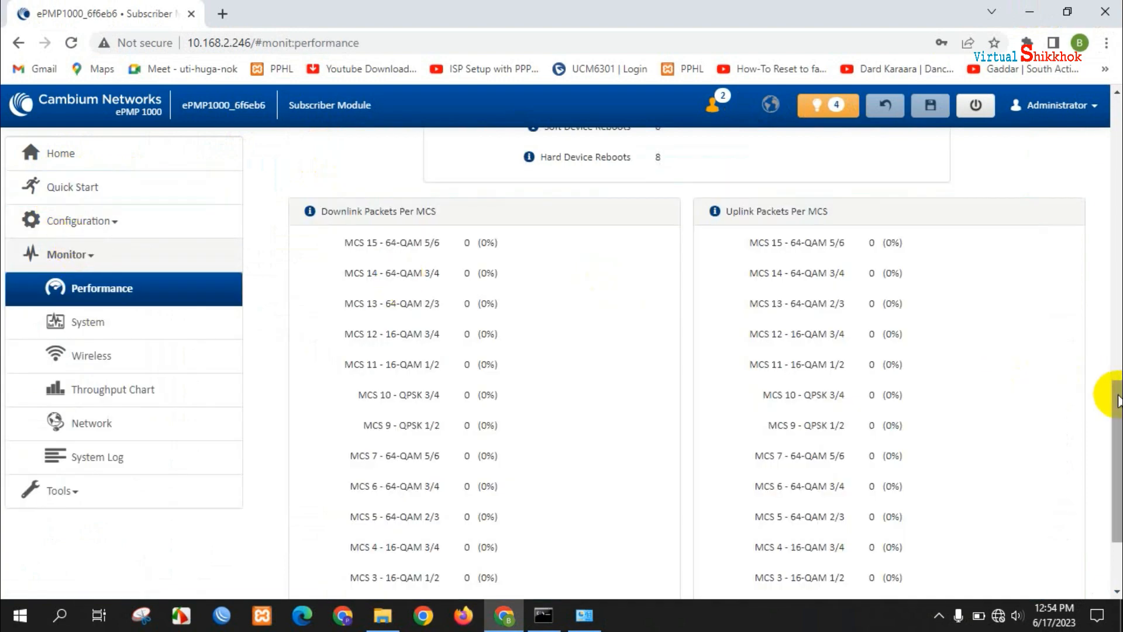
left_click_drag(1115, 417, 1112, 105)
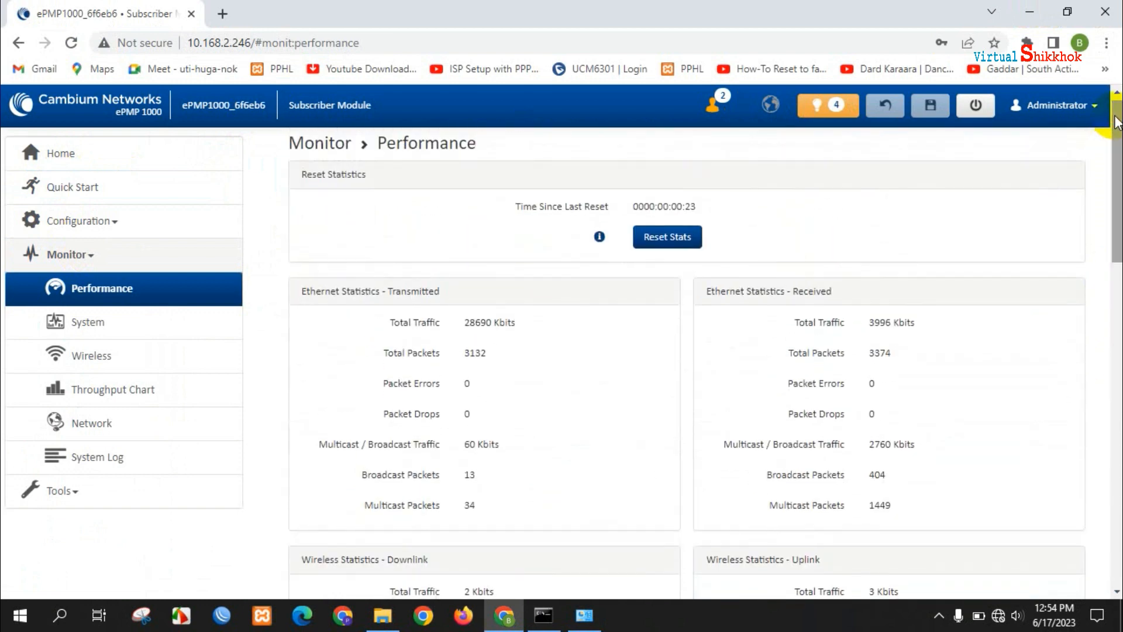
left_click(83, 358)
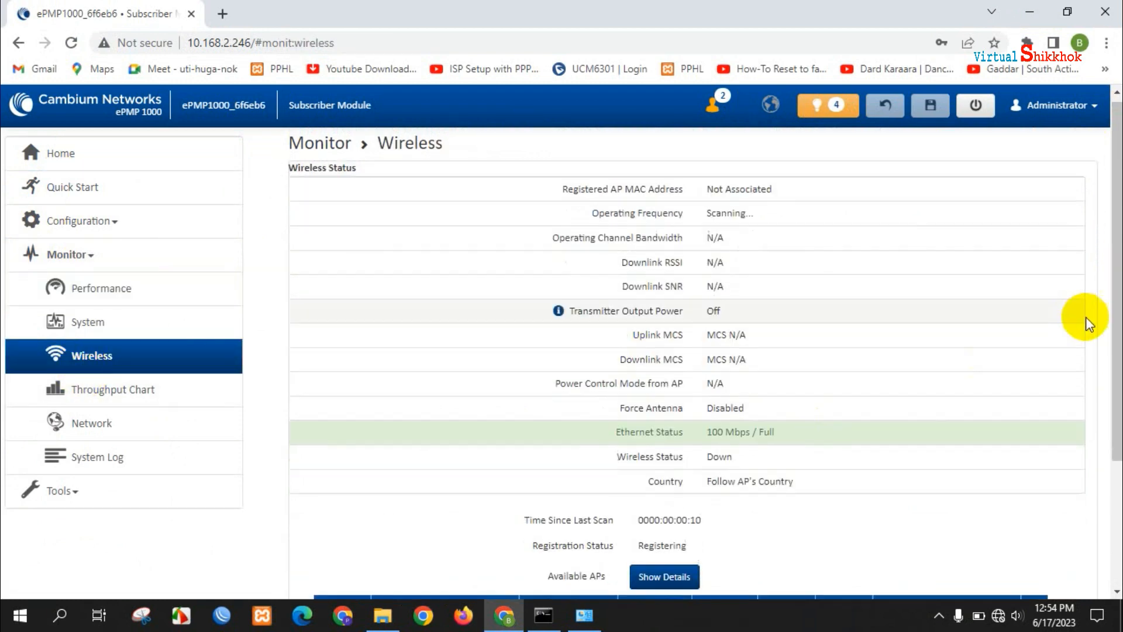
left_click_drag(1119, 324, 1110, 448)
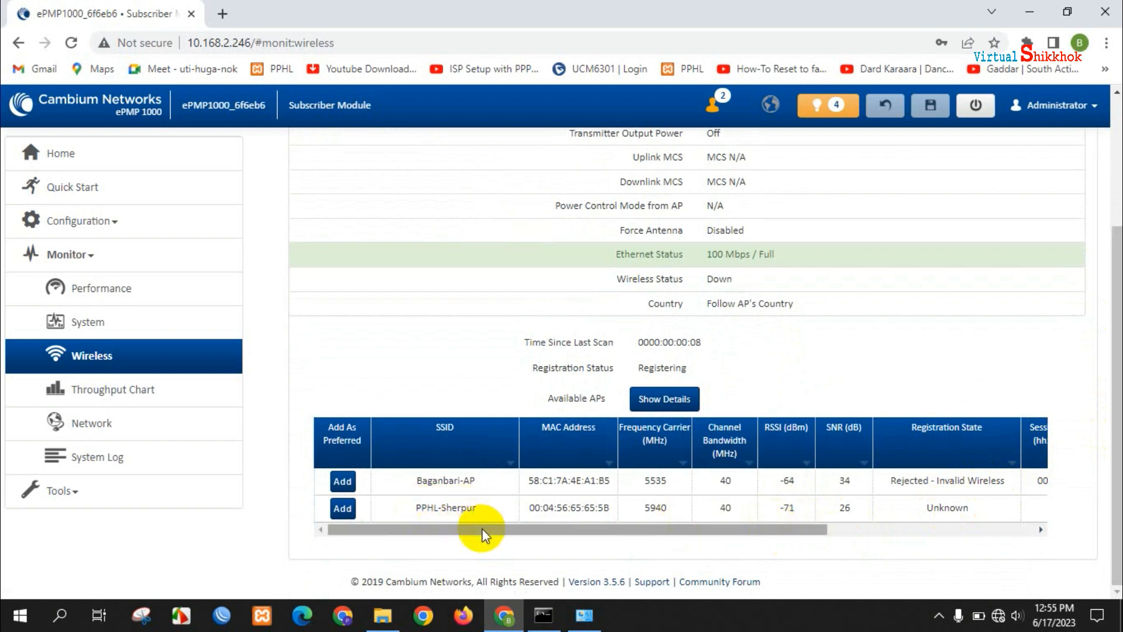
left_click_drag(482, 529, 450, 536)
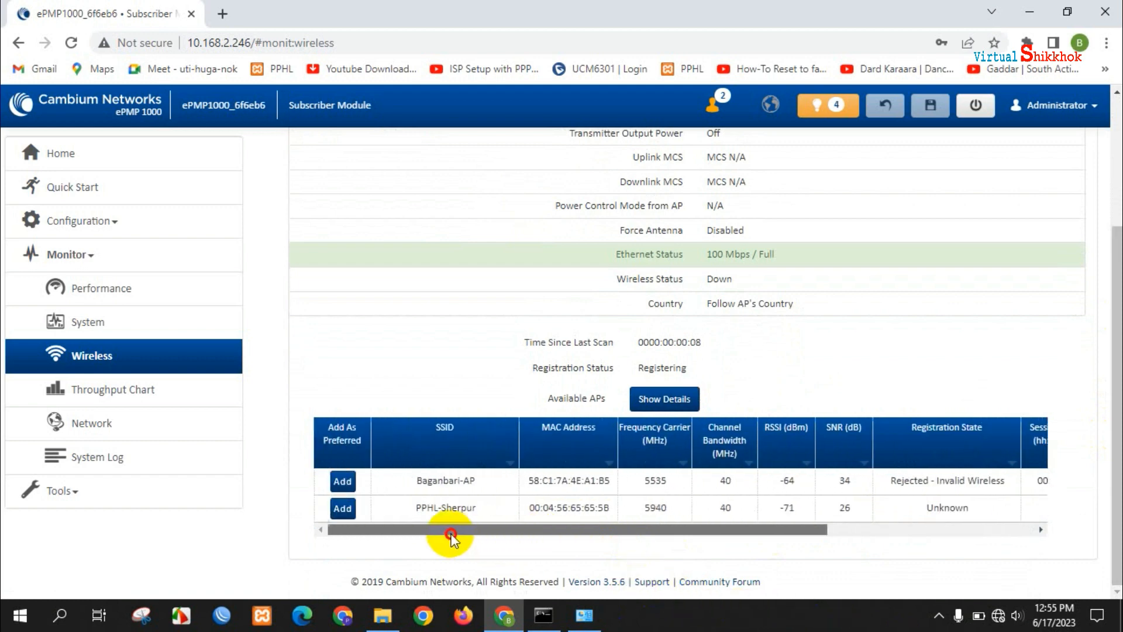
- Add PPHL-Sherpur as a preferred AP, entering and applying its wireless security password
left_click(342, 508)
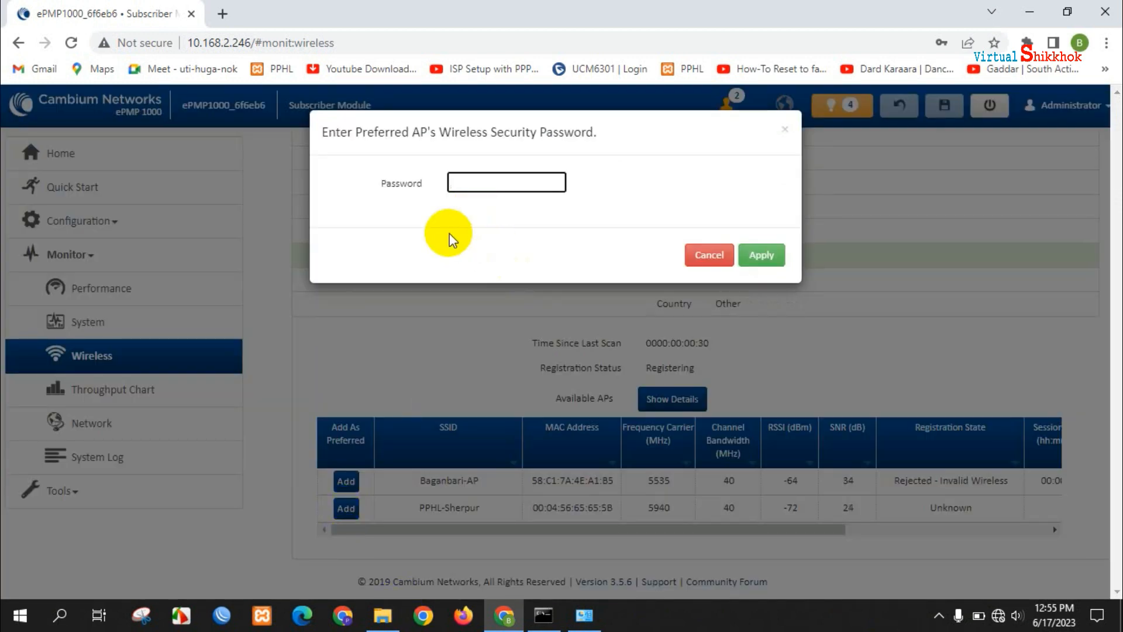
type("1234567")
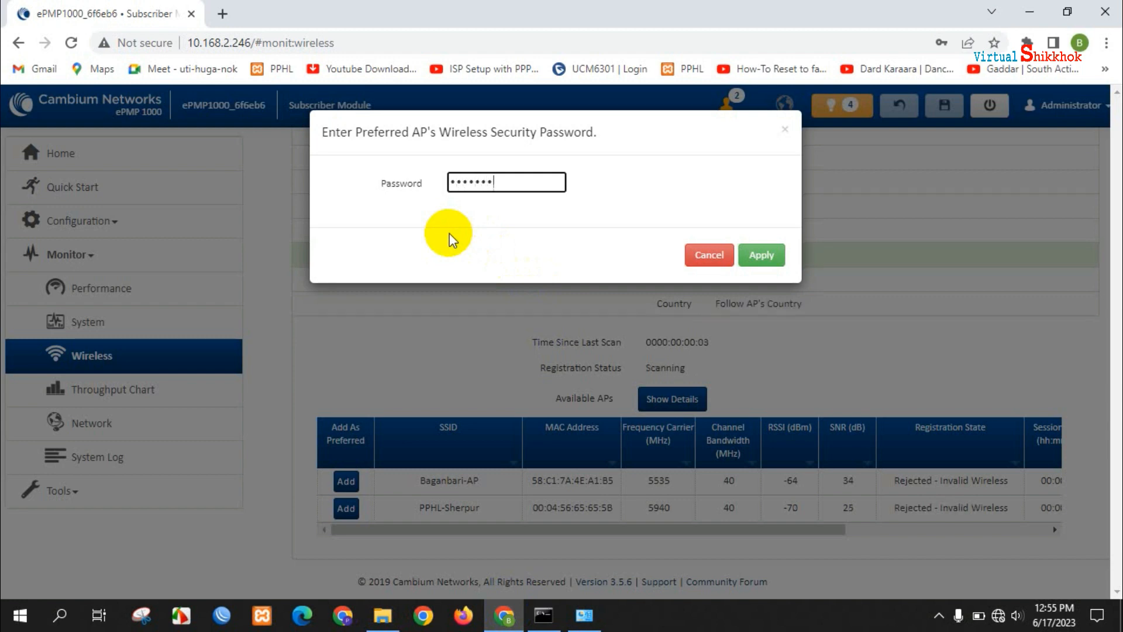
type("89")
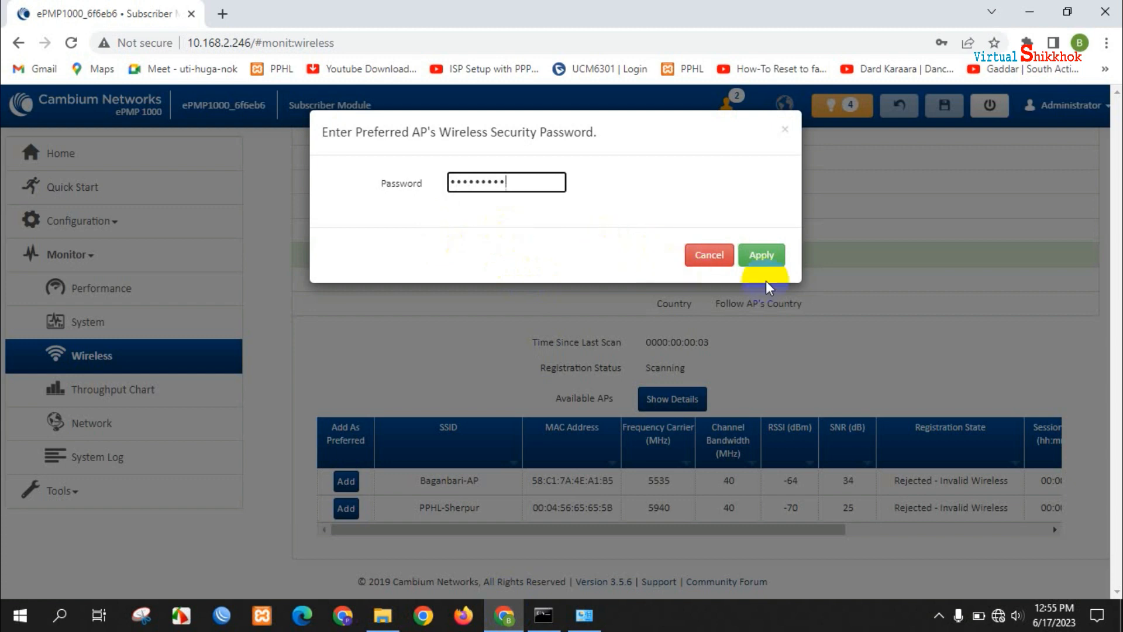
left_click(762, 255)
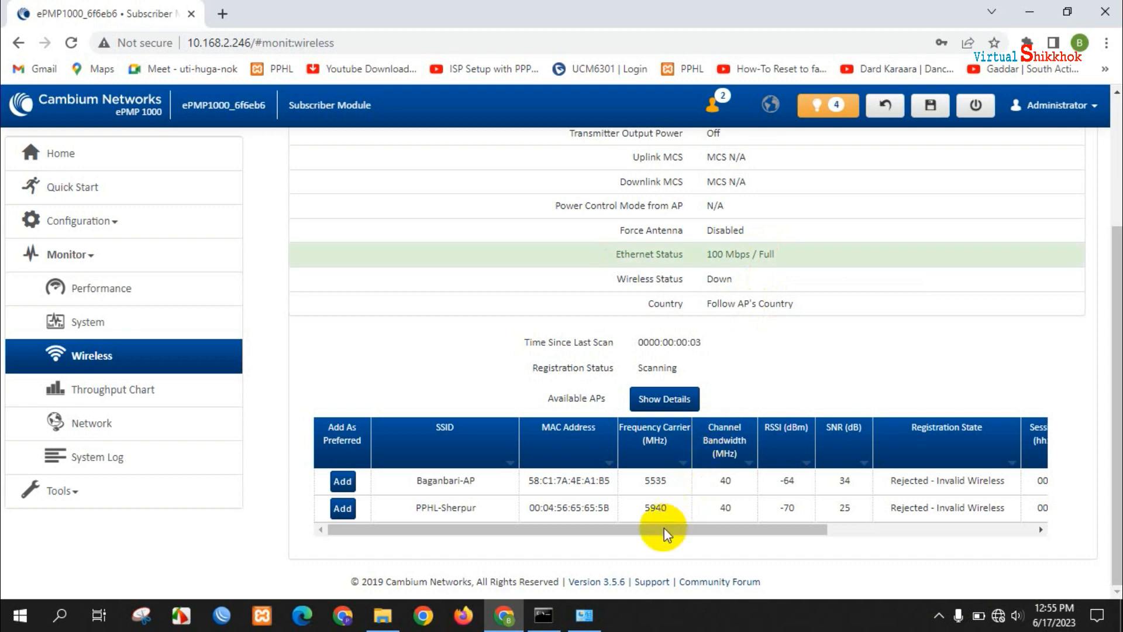
left_click_drag(664, 527, 549, 552)
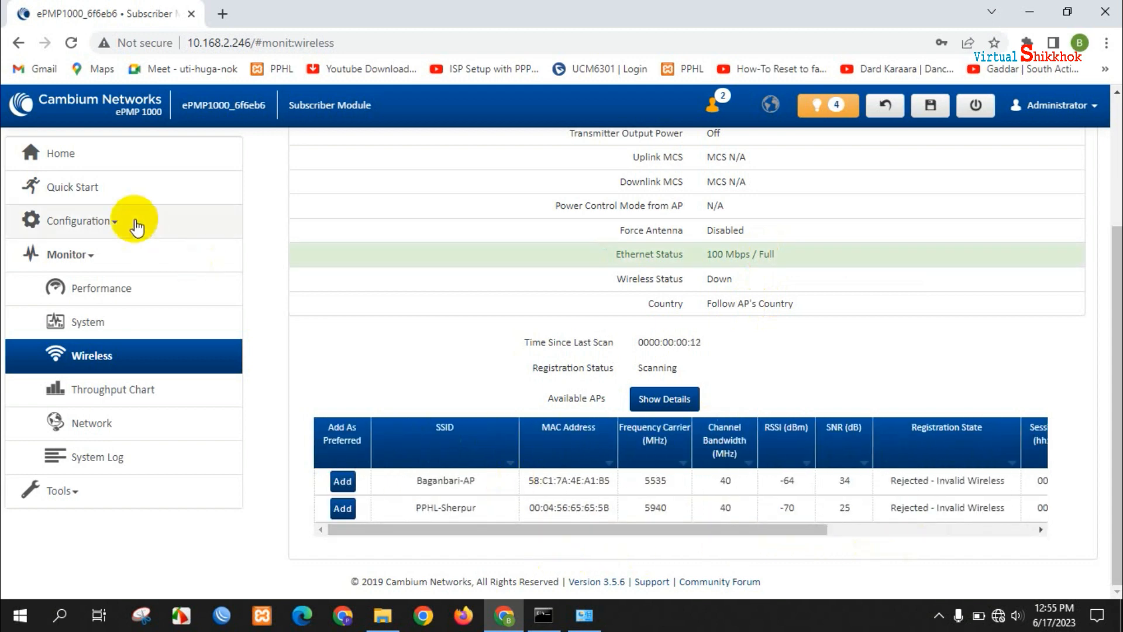
left_click(75, 159)
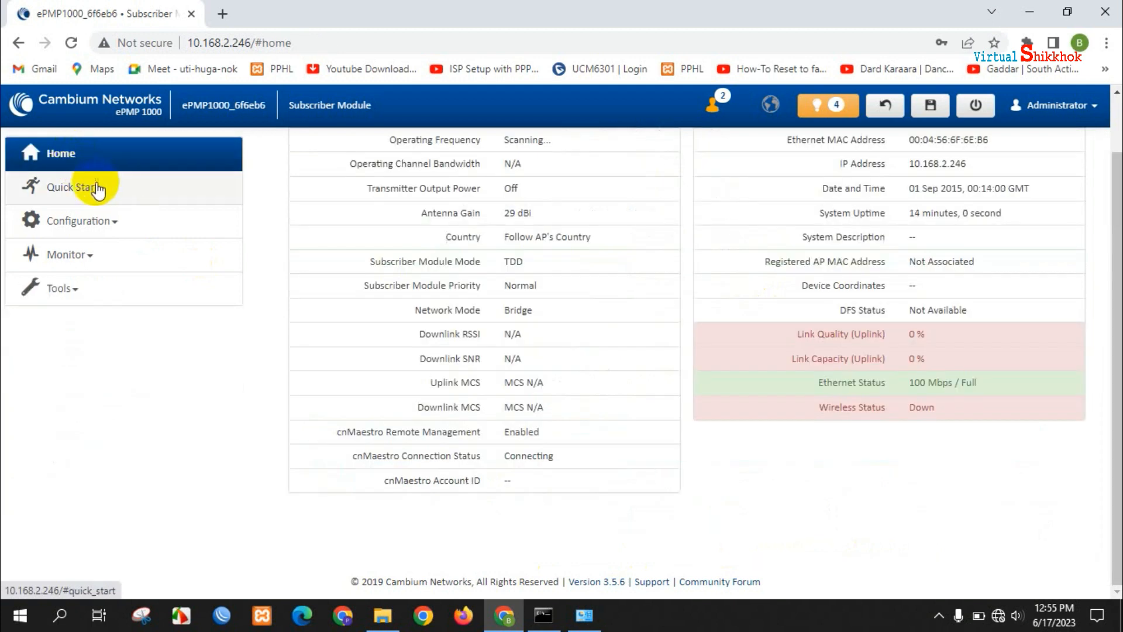
left_click(85, 198)
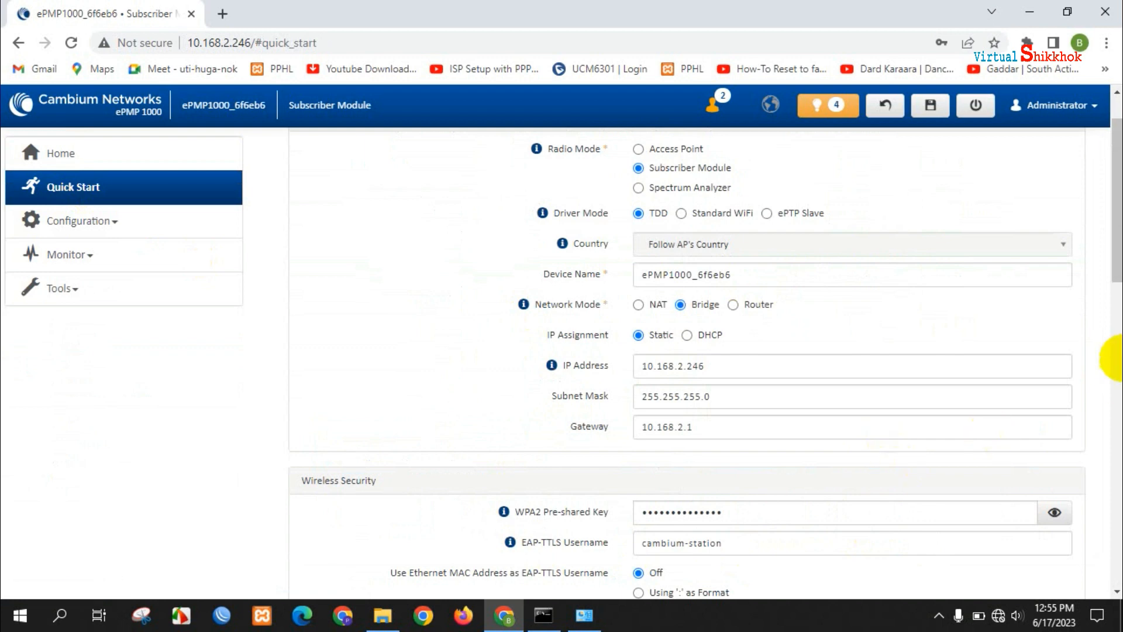
left_click_drag(1112, 271, 1114, 576)
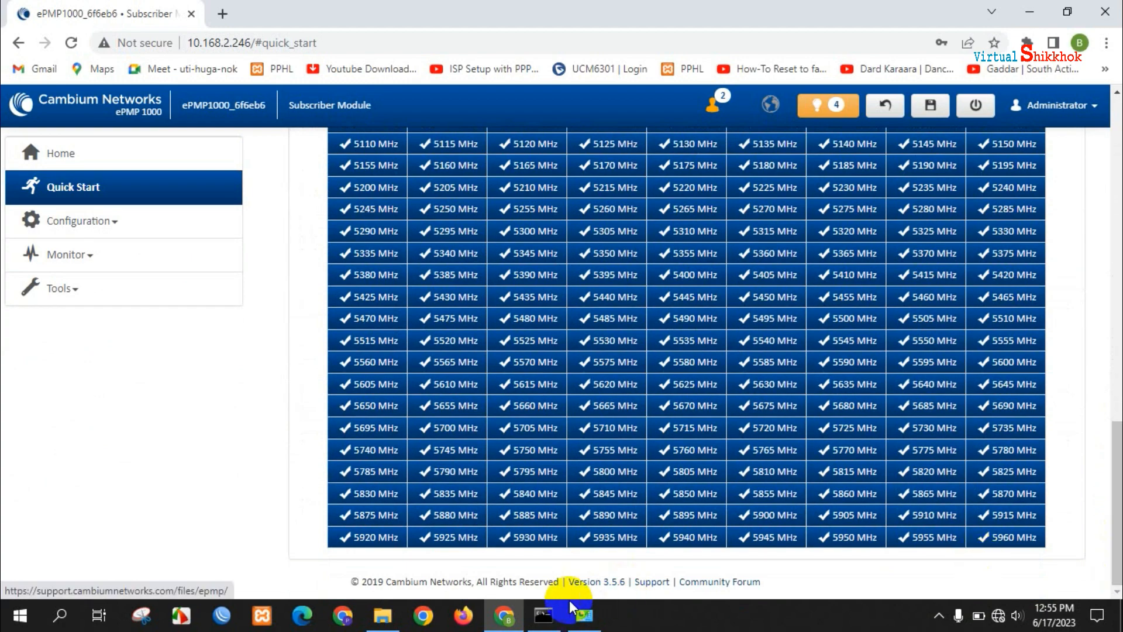
left_click(542, 614)
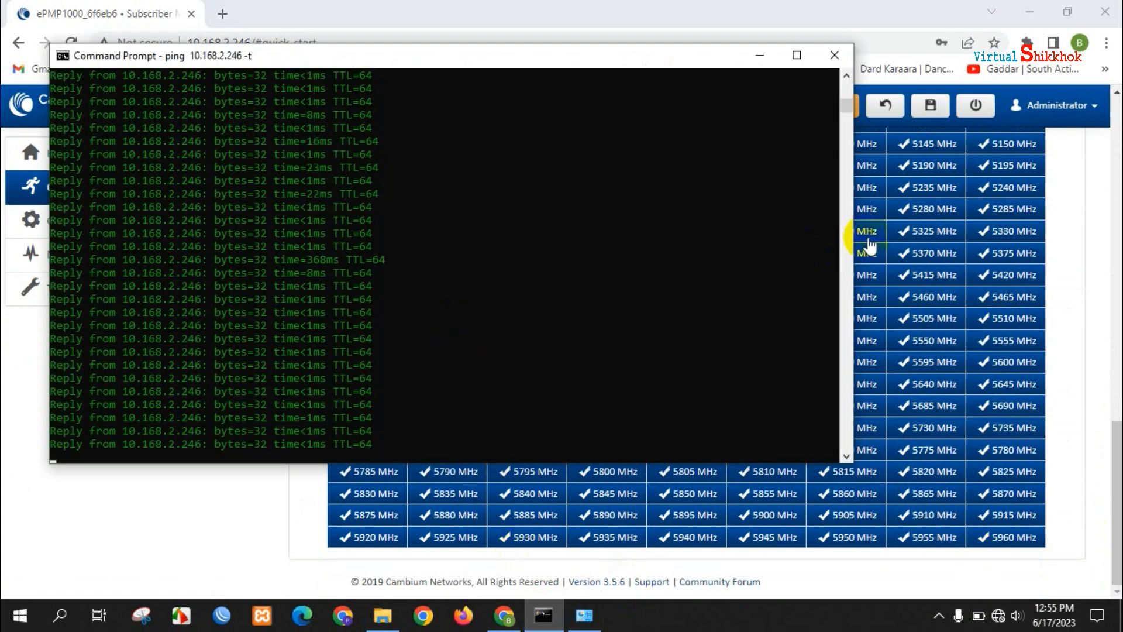
- Clear the screen and launch a new Command Prompt from Windows search with 'cmd'
left_click_drag(853, 235, 445, 218)
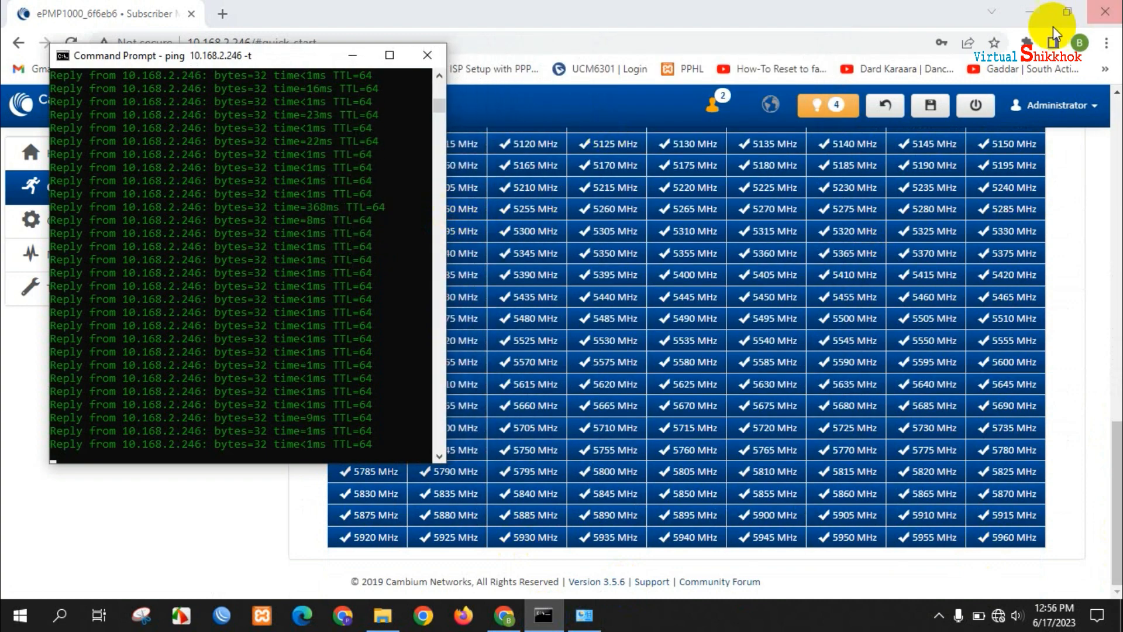
left_click(1028, 10)
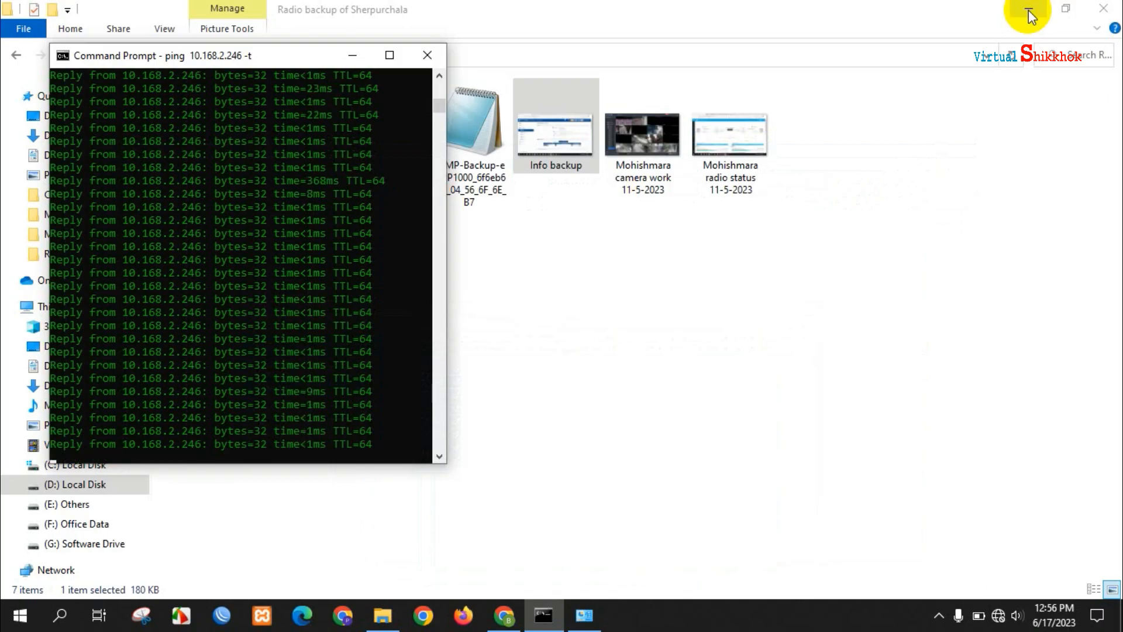
left_click(1029, 11)
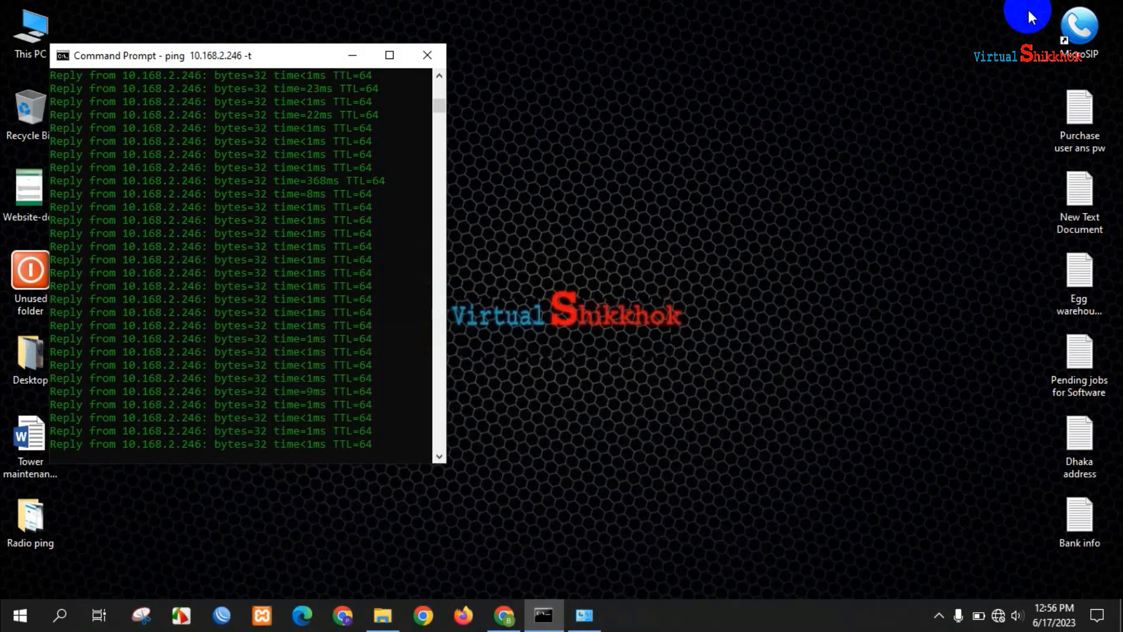
left_click(61, 615)
type("cmd")
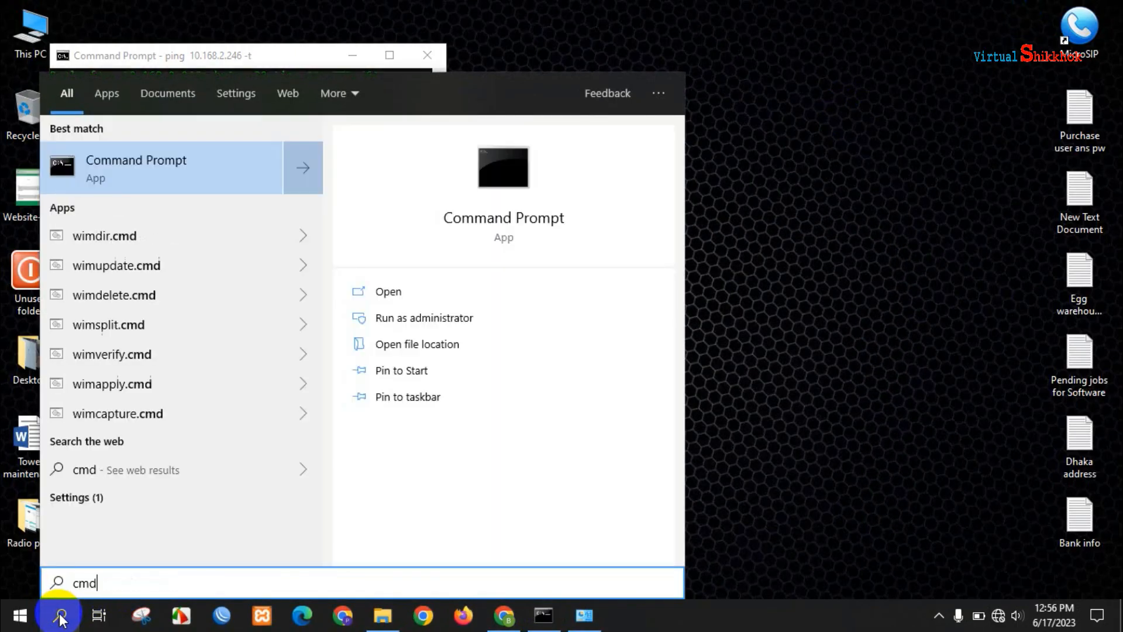
key("Return")
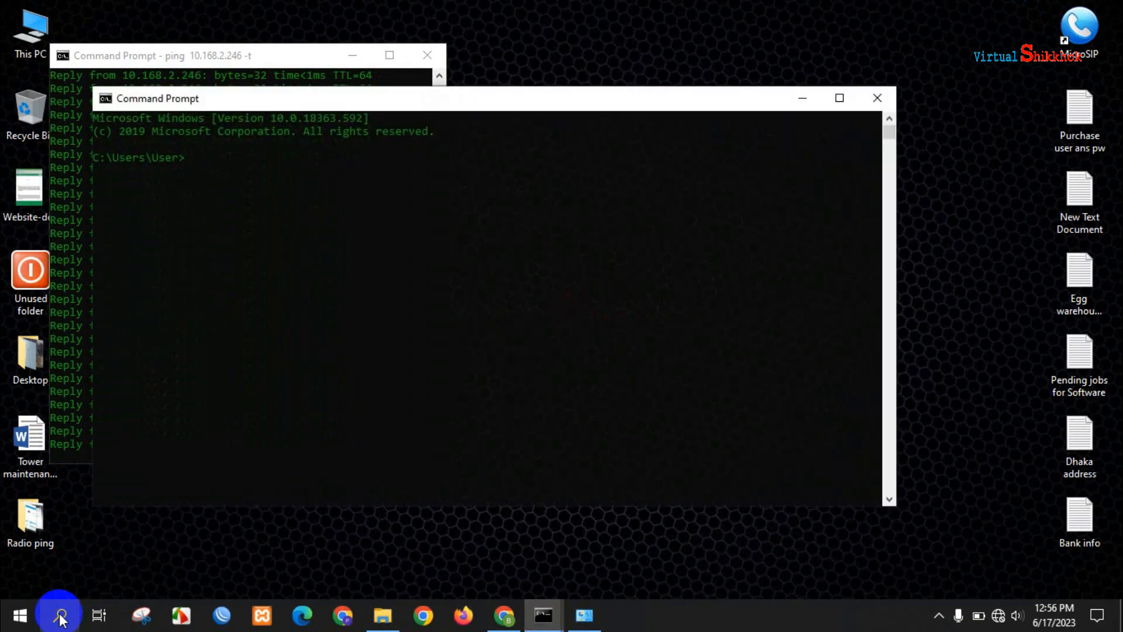
- Run ping 10.168.2.247 -t, place that window on the right, and return to the ePMP page
type("ping 10.168.2.247 -t")
key("Return")
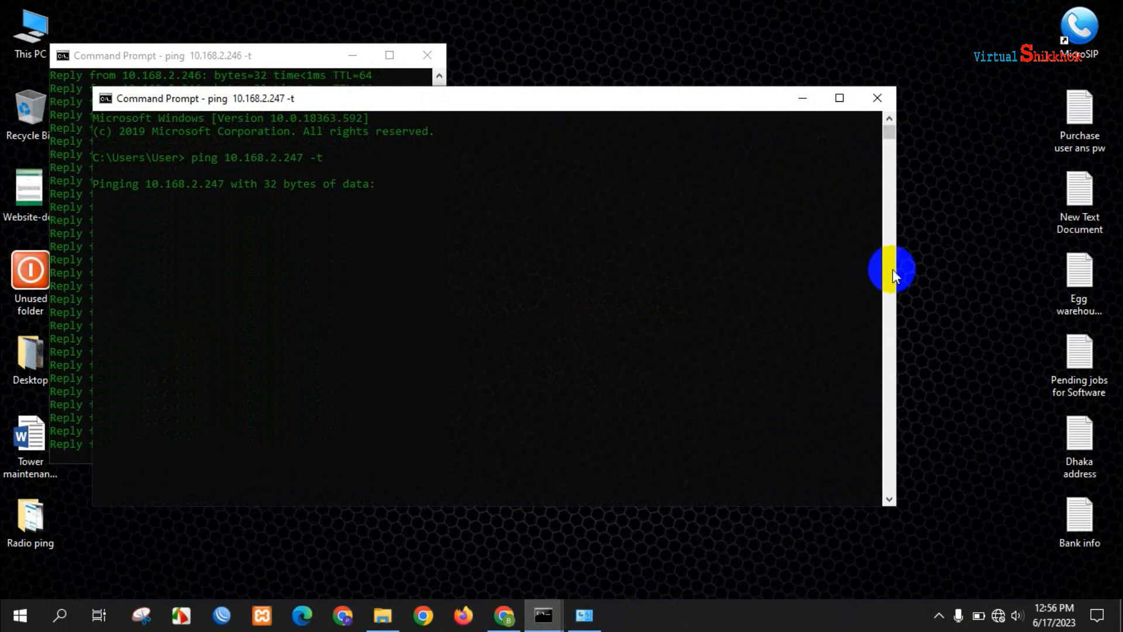
left_click_drag(897, 267, 555, 248)
left_click_drag(323, 93, 690, 52)
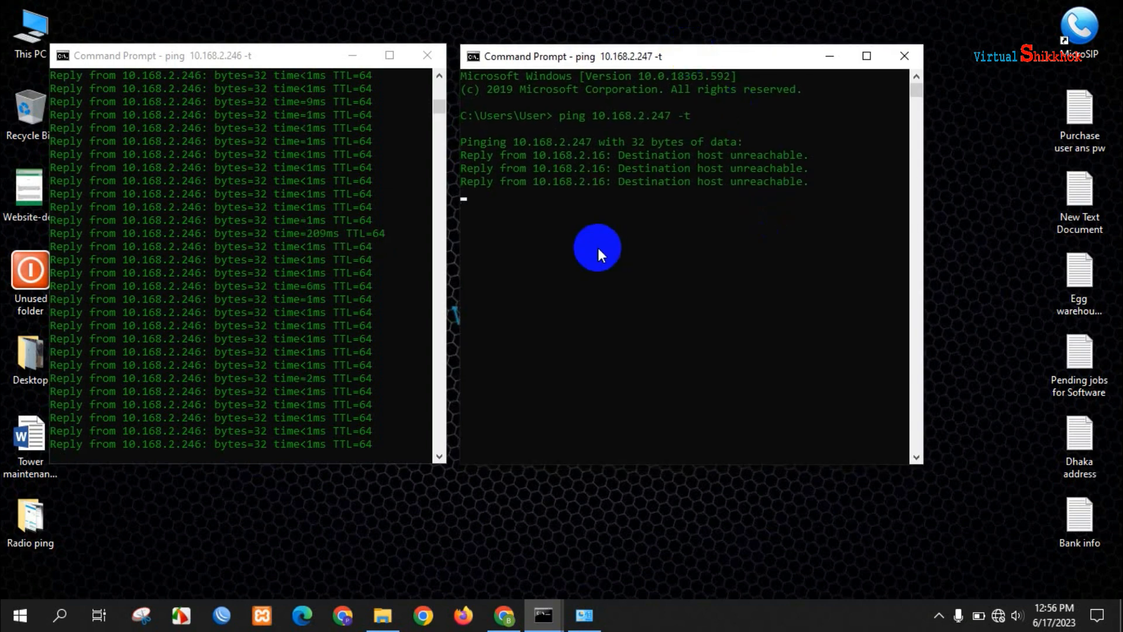
left_click(503, 615)
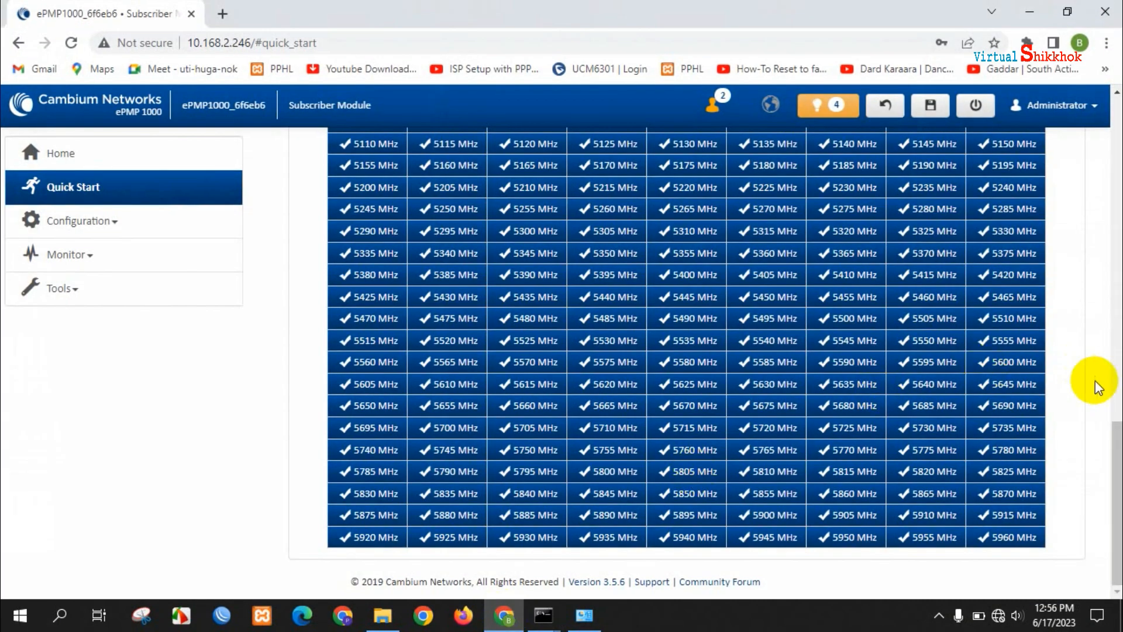
- Change the Quick Start gateway from 10.168.2.1 to 10.168.2.5 and save the changes
left_click_drag(1111, 446, 1102, 170)
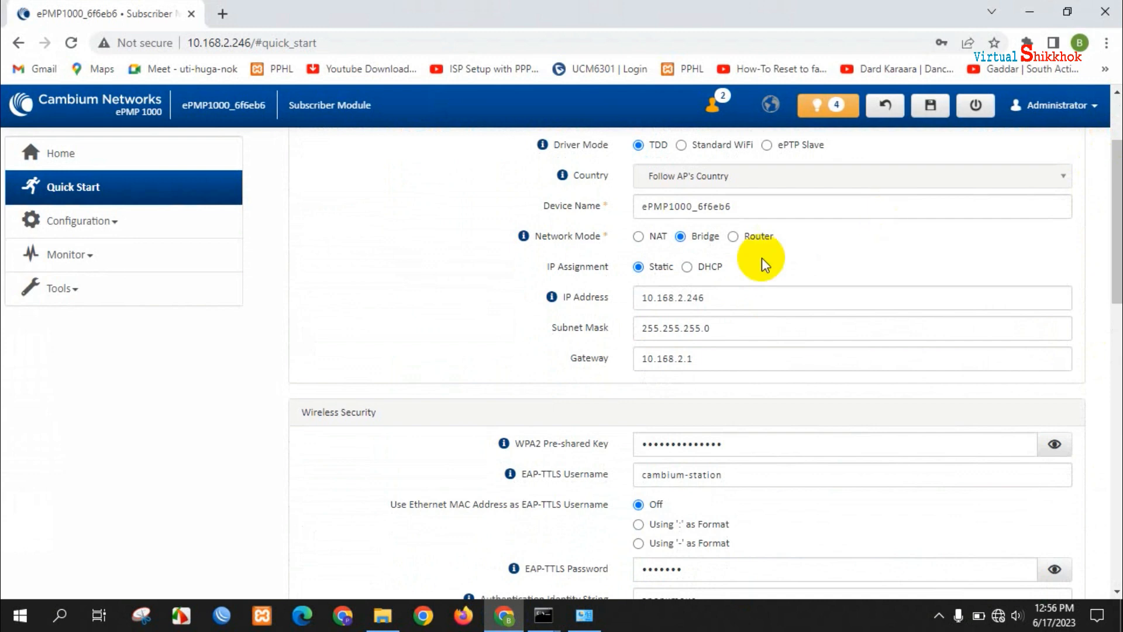
left_click(709, 359)
key("BackSpace")
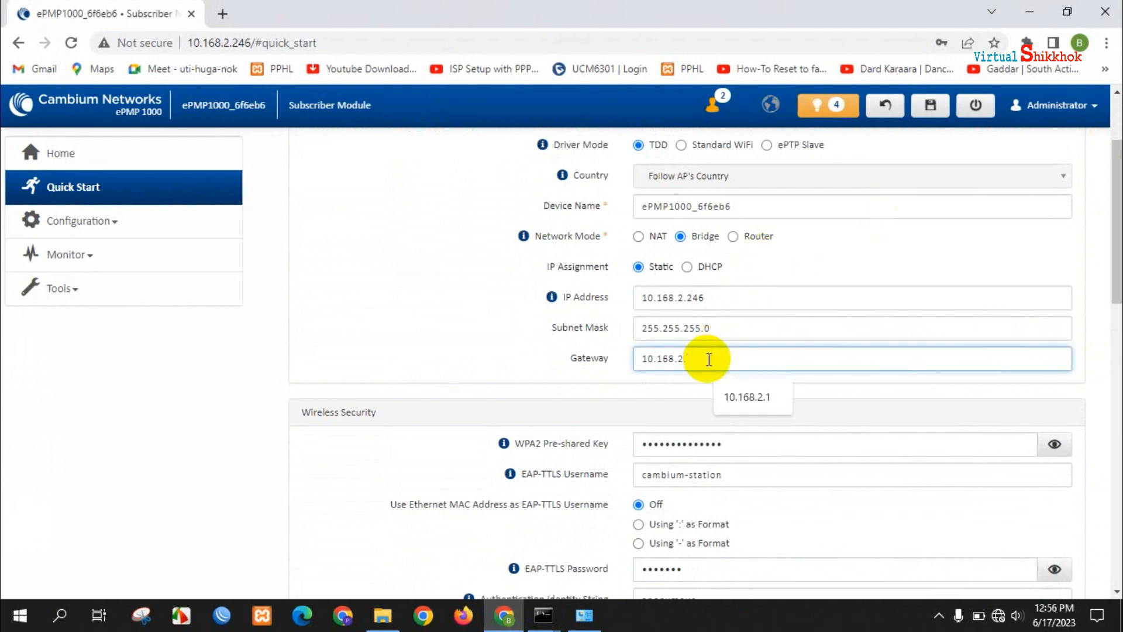
type("5")
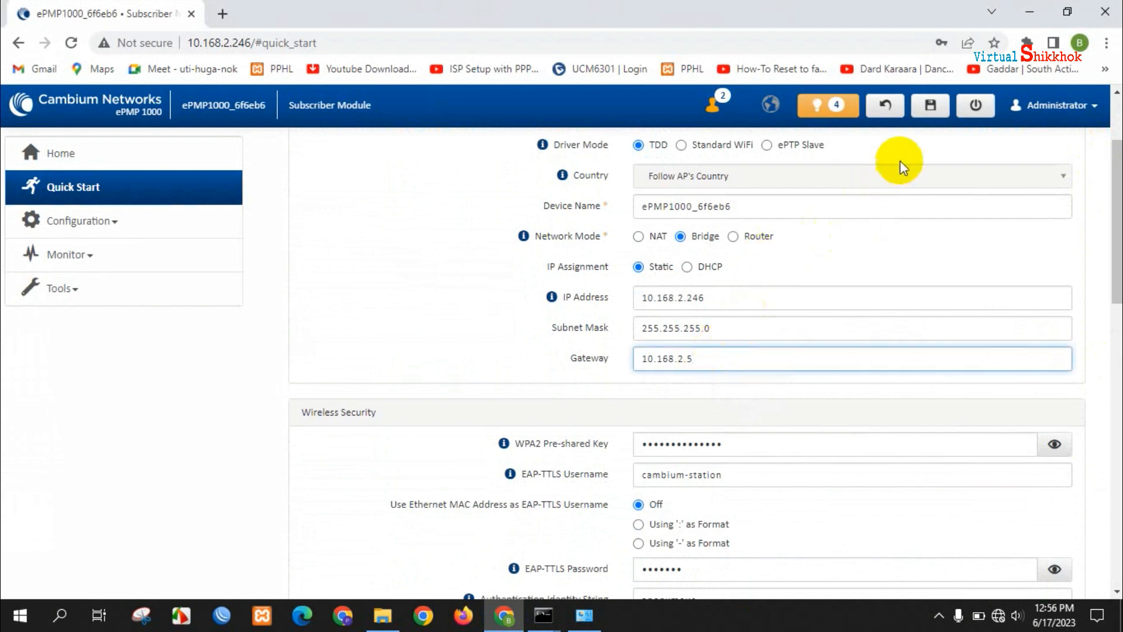
left_click(928, 111)
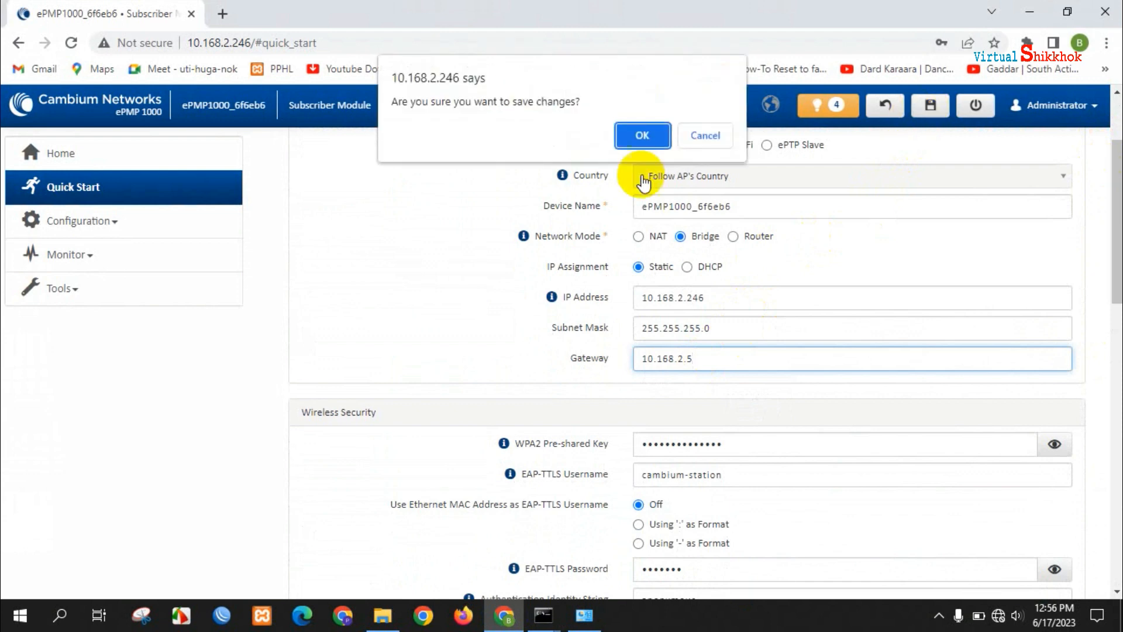
left_click(639, 135)
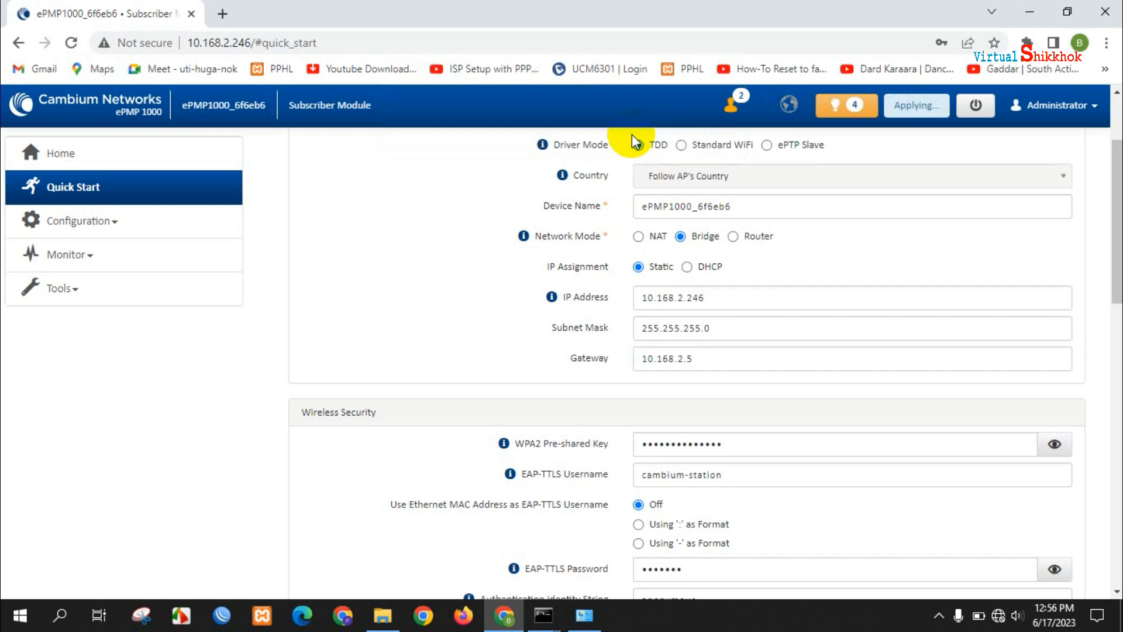
left_click(551, 613)
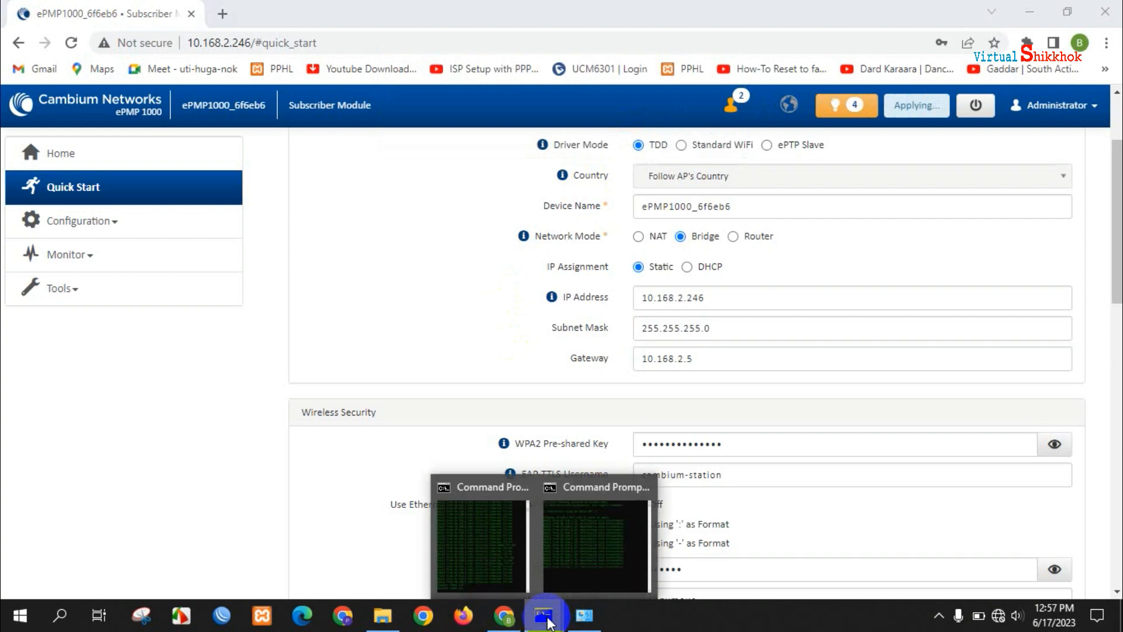
- Check both ping windows: 10.168.2.246 recovering, 10.168.2.247 still unreachable
left_click(504, 567)
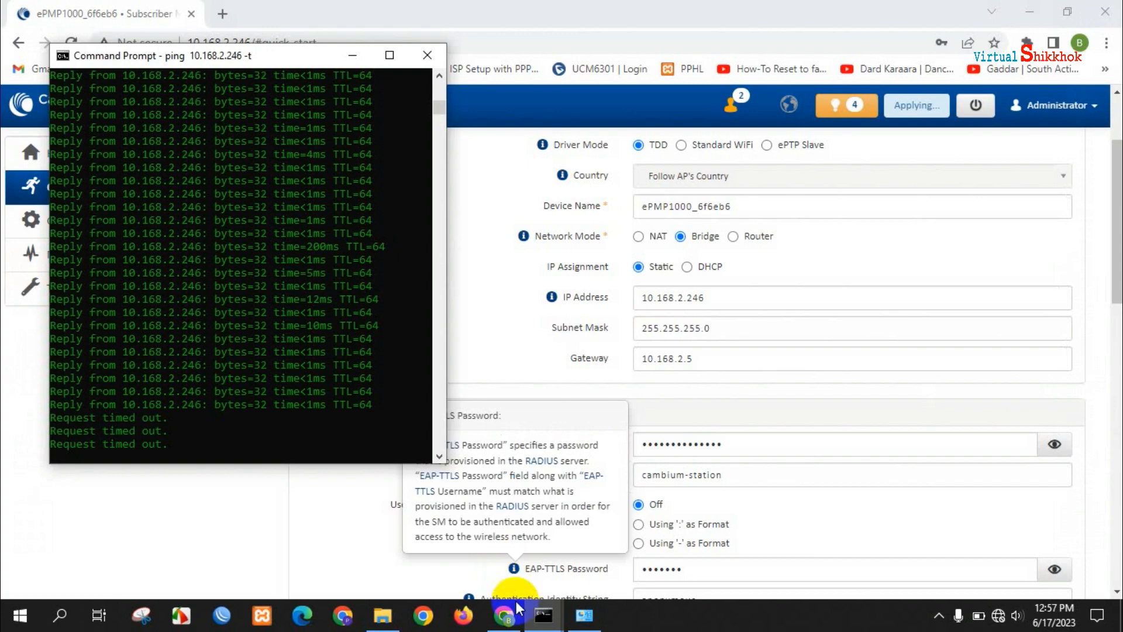
left_click(543, 615)
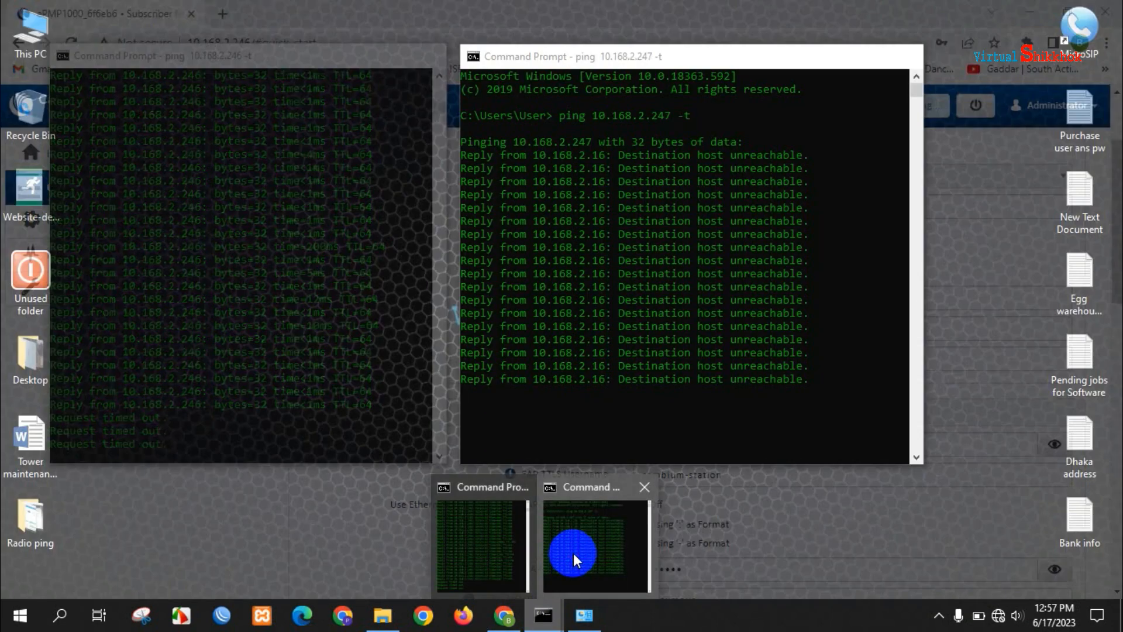
left_click(573, 552)
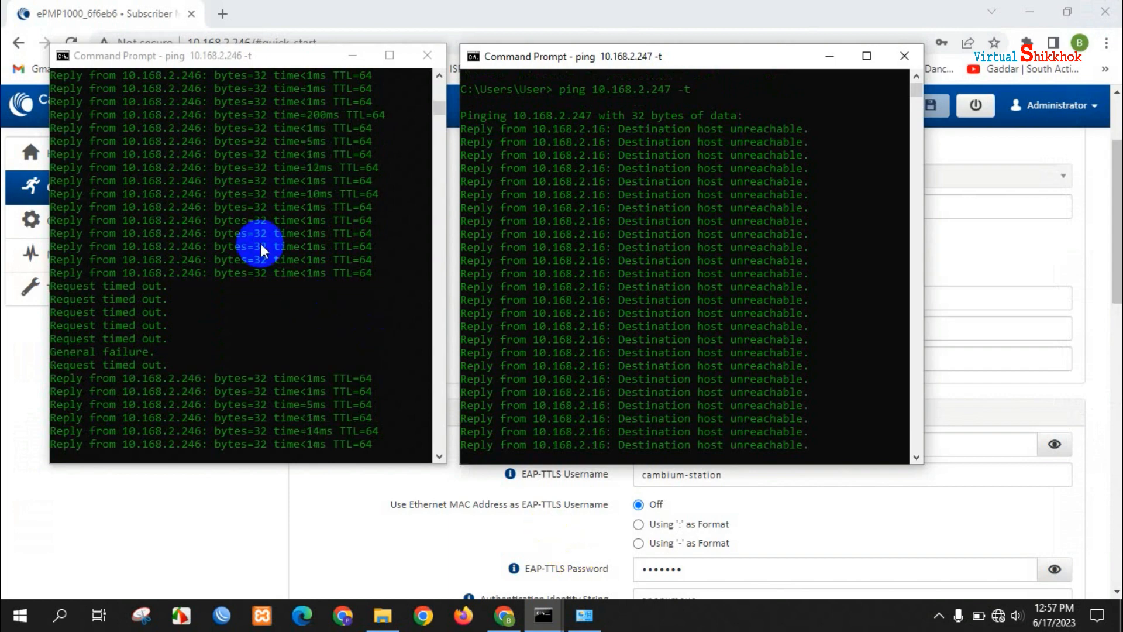
left_click(219, 56)
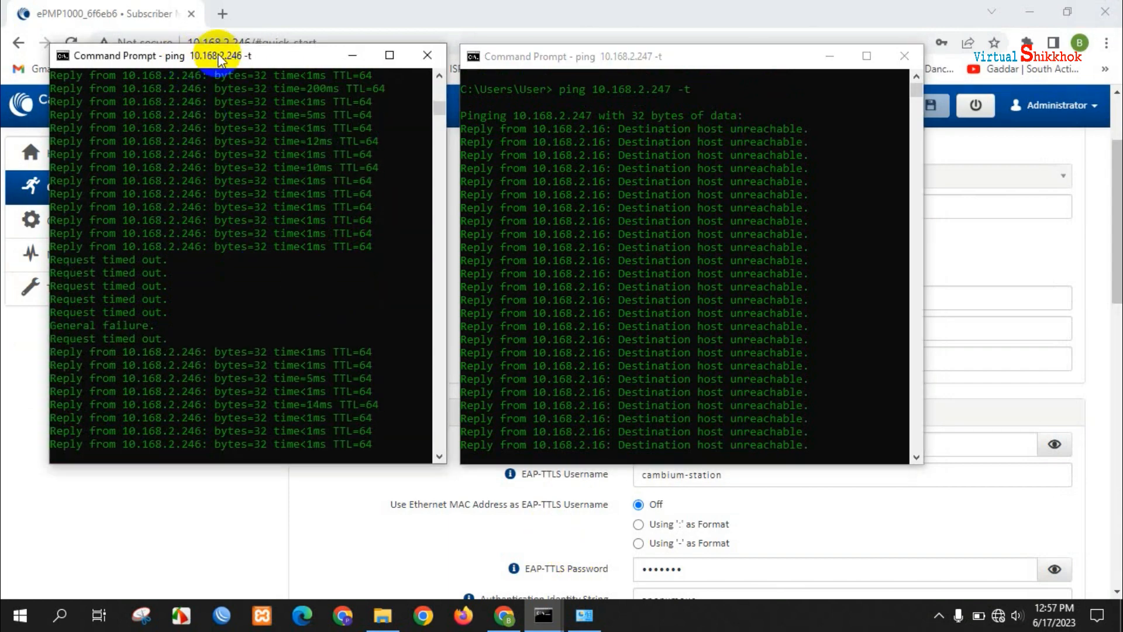
left_click(566, 56)
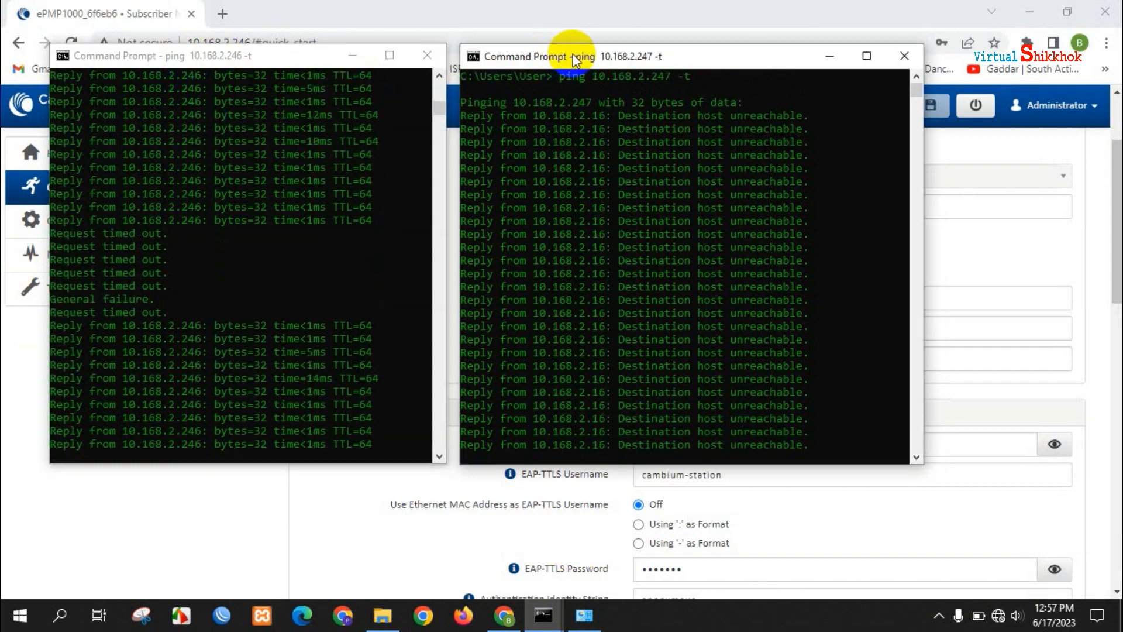
- Toggle the 5940 MHz scan frequency off and on, then view the Home status page
left_click(659, 10)
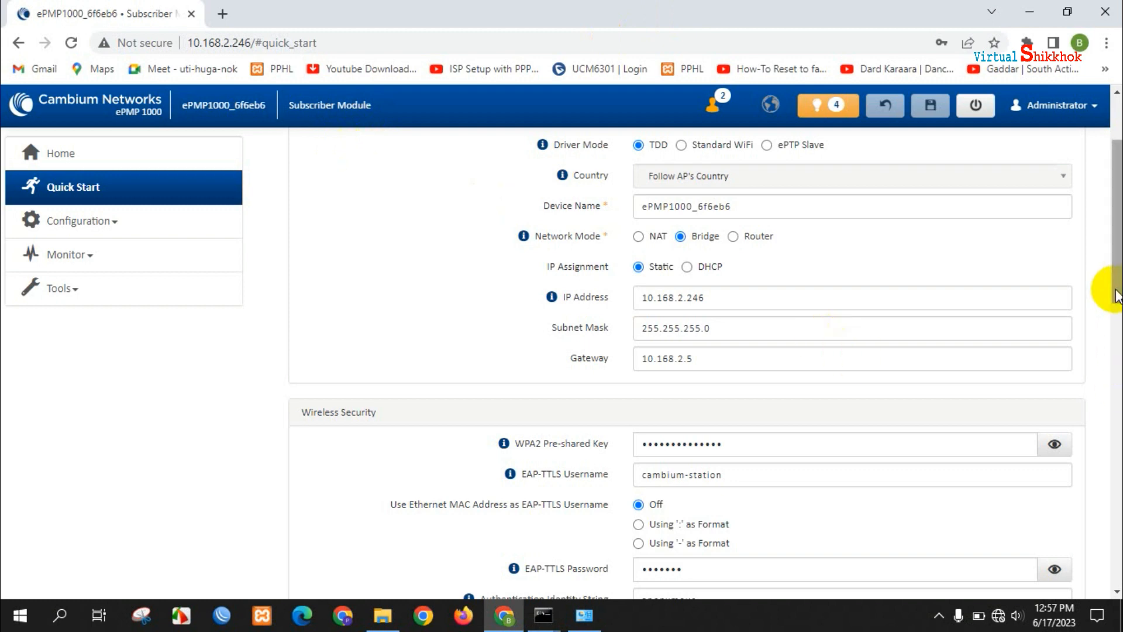
left_click_drag(1117, 295, 1118, 241)
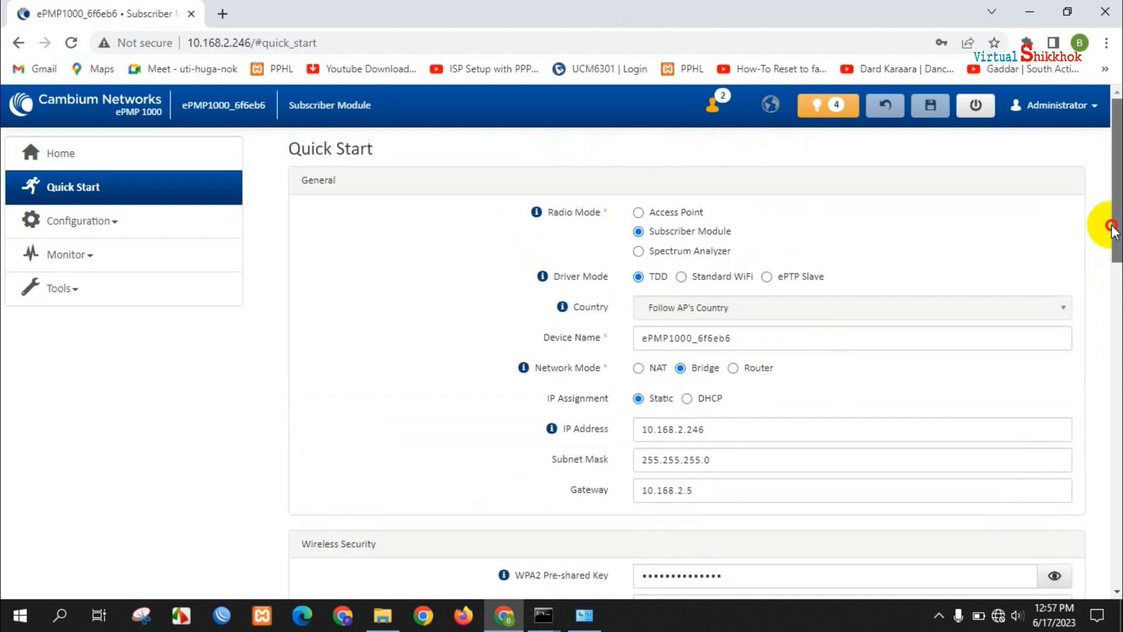
left_click_drag(1111, 237, 1114, 270)
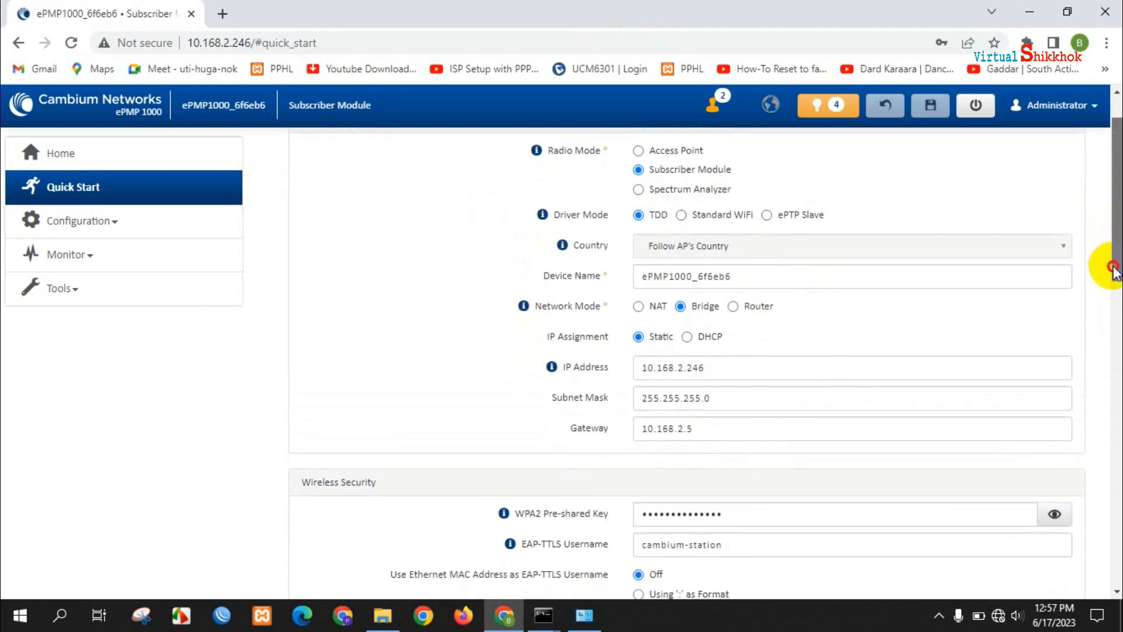
left_click_drag(1113, 271, 1116, 553)
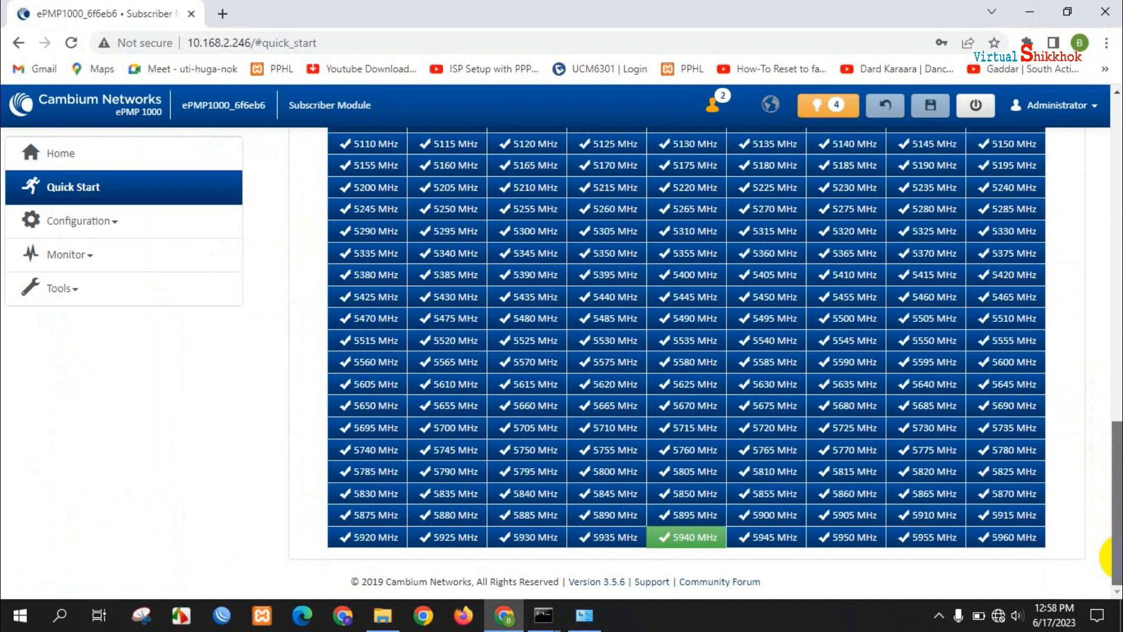
left_click(677, 545)
left_click(676, 545)
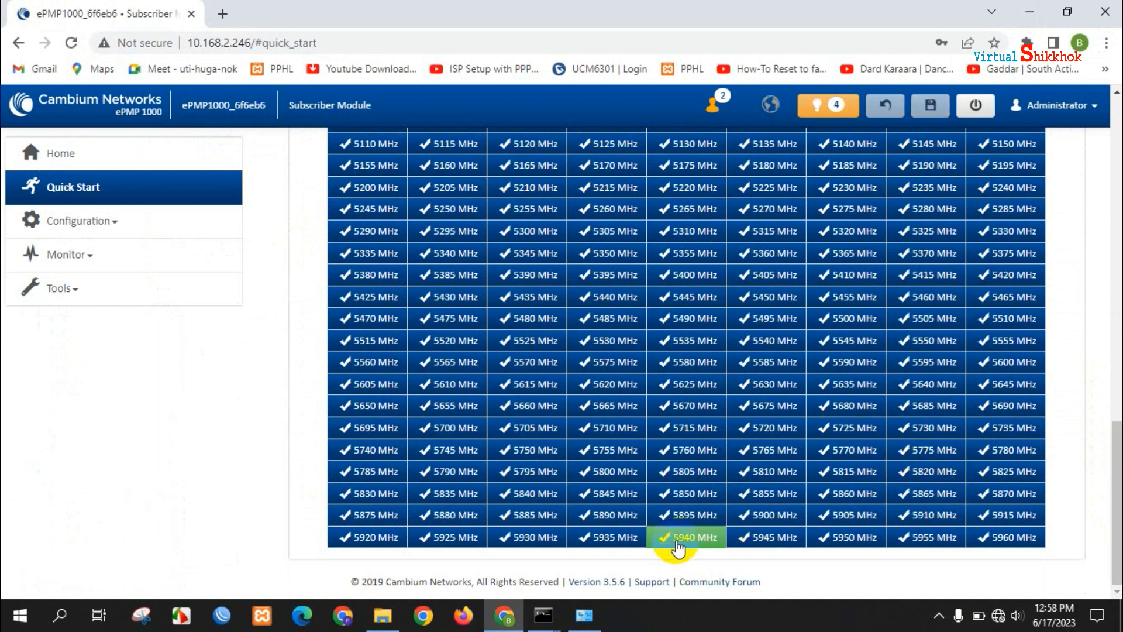
left_click(111, 153)
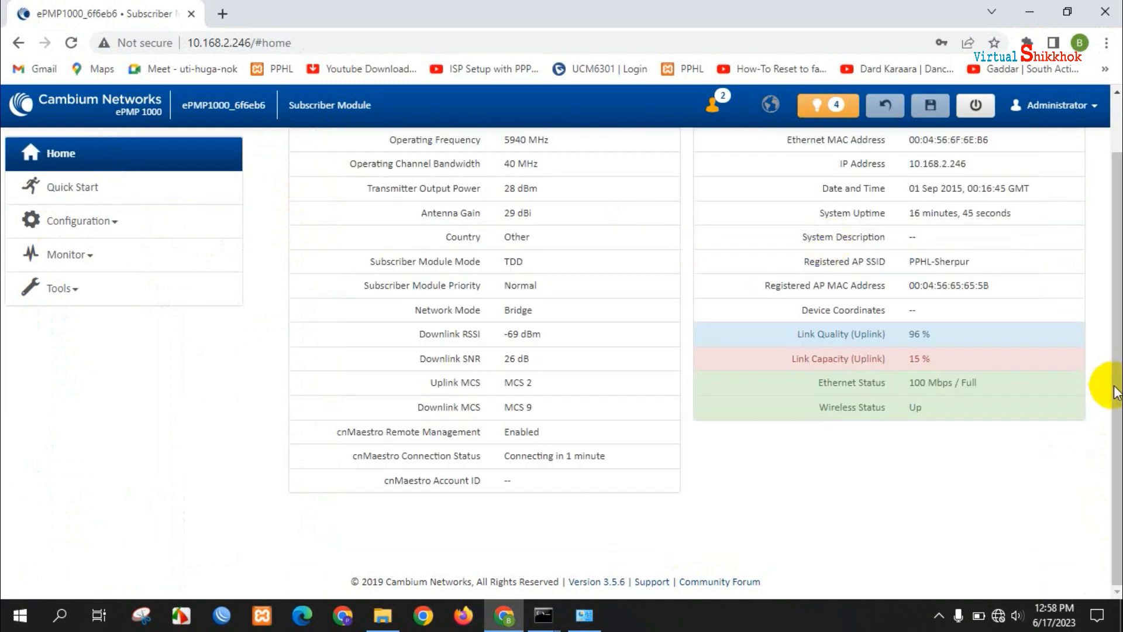
- Compare both ping windows, now with 10.168.2.247 replying, and bring Network Connections forward
left_click_drag(1115, 392, 1111, 245)
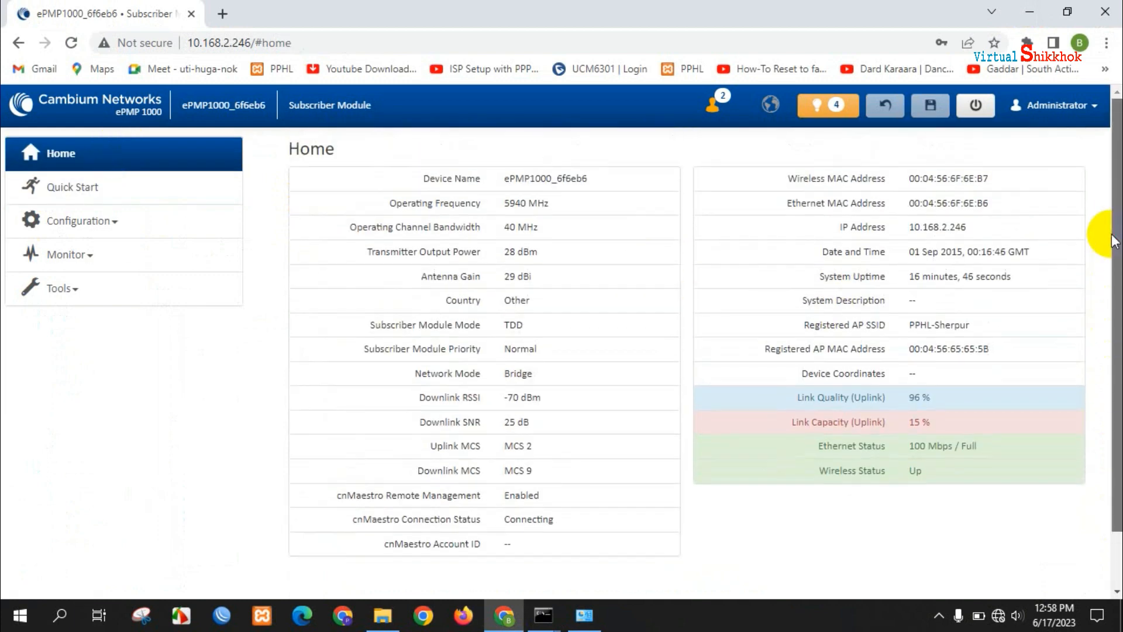
left_click(545, 620)
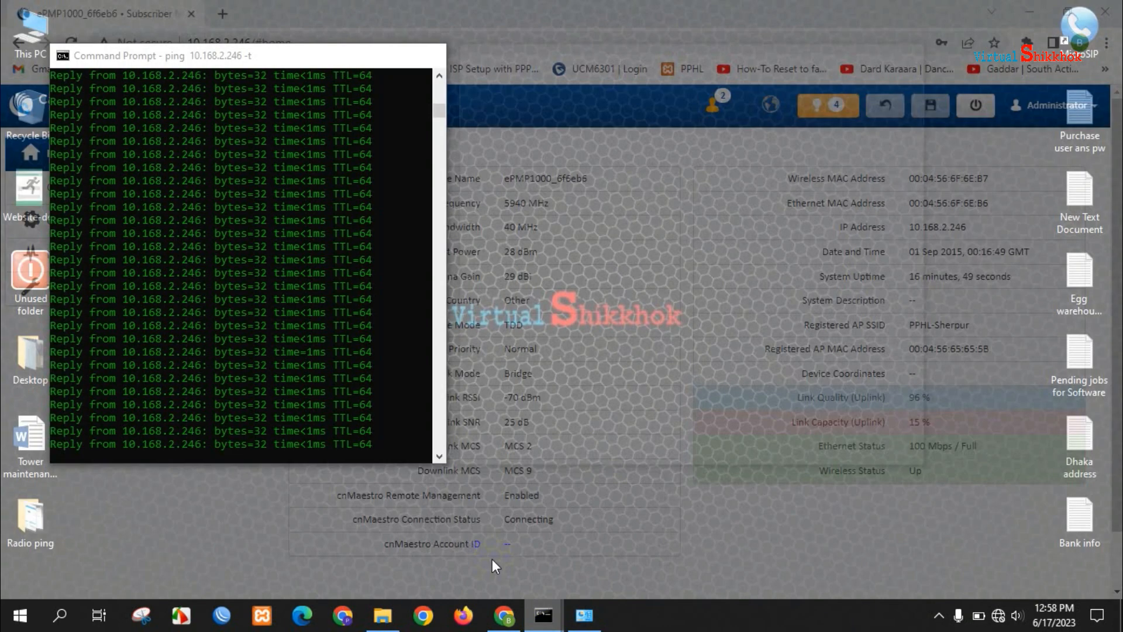
left_click(492, 559)
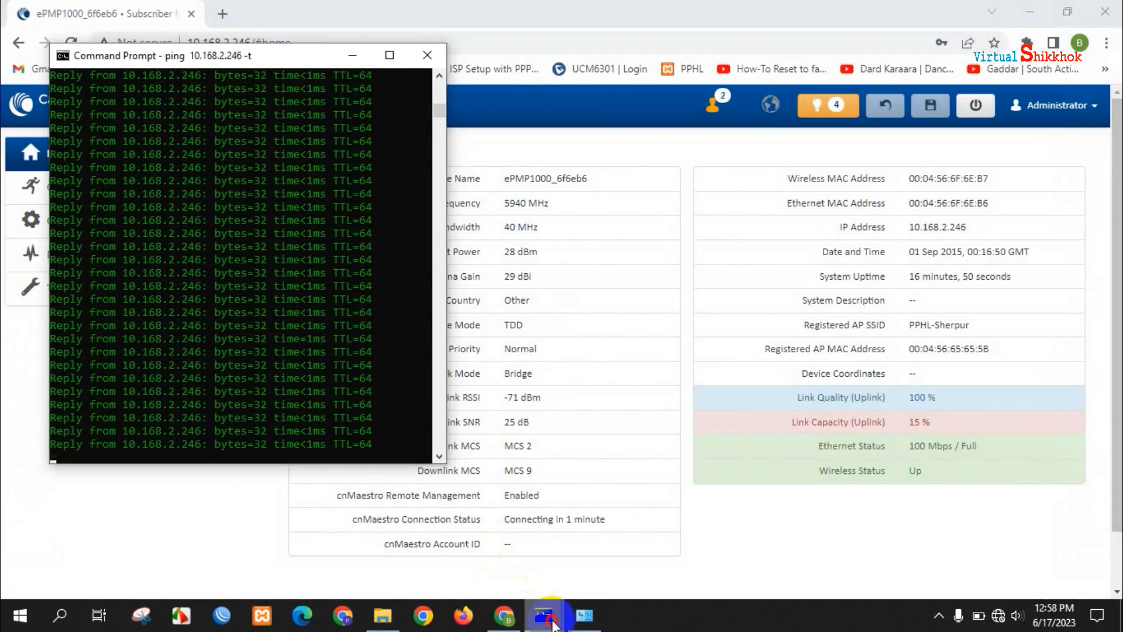
left_click(572, 536)
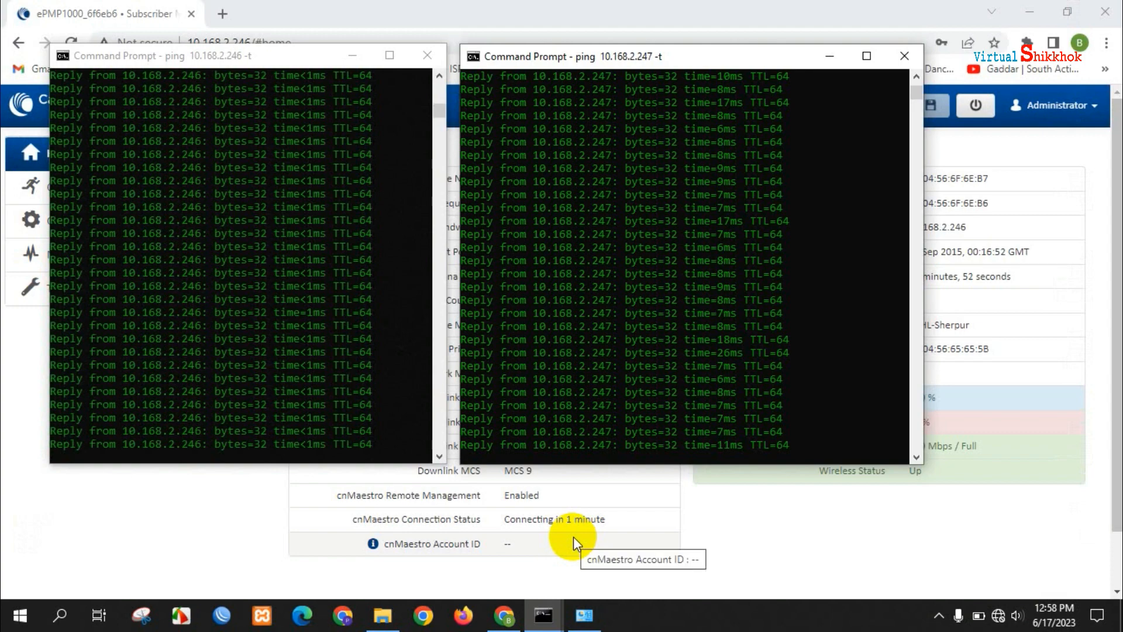
left_click(1030, 12)
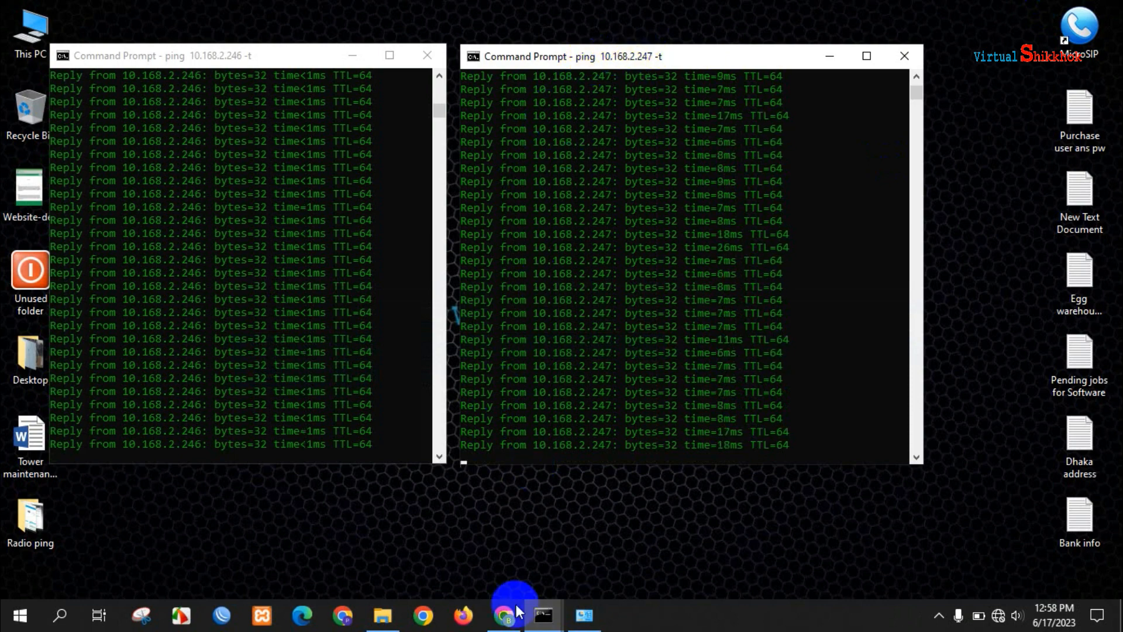
left_click(505, 619)
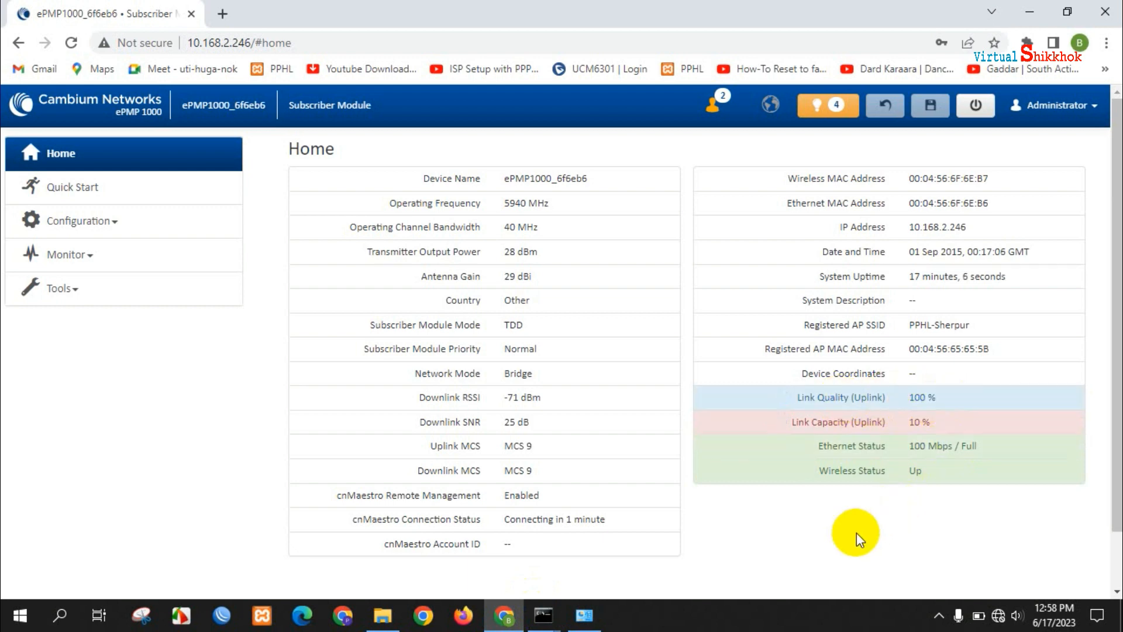
left_click(1030, 8)
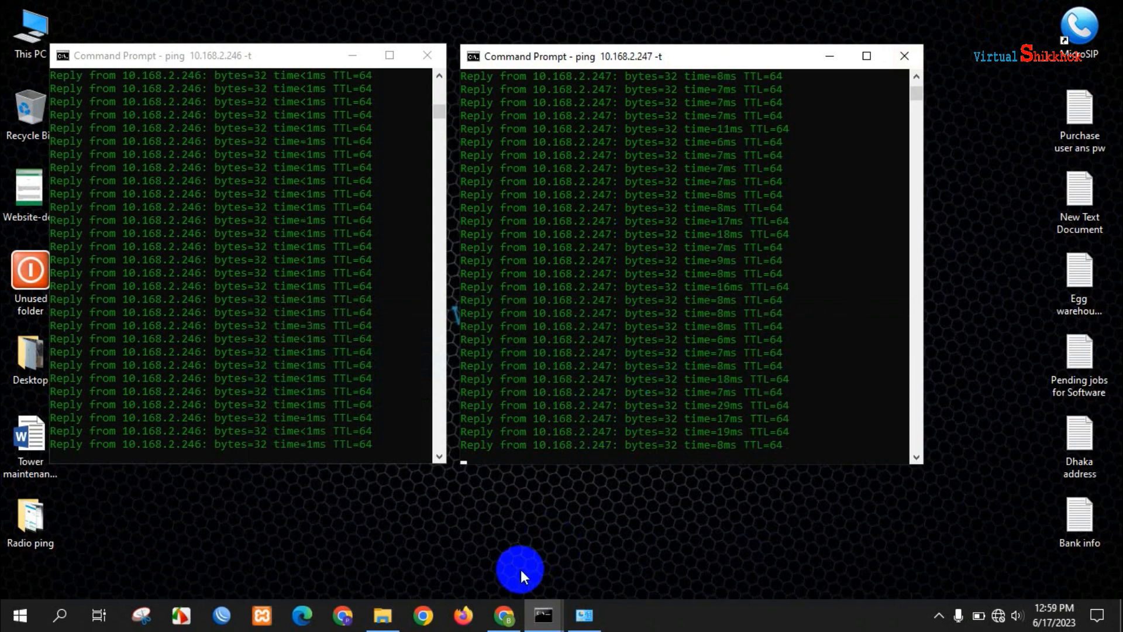
left_click(584, 617)
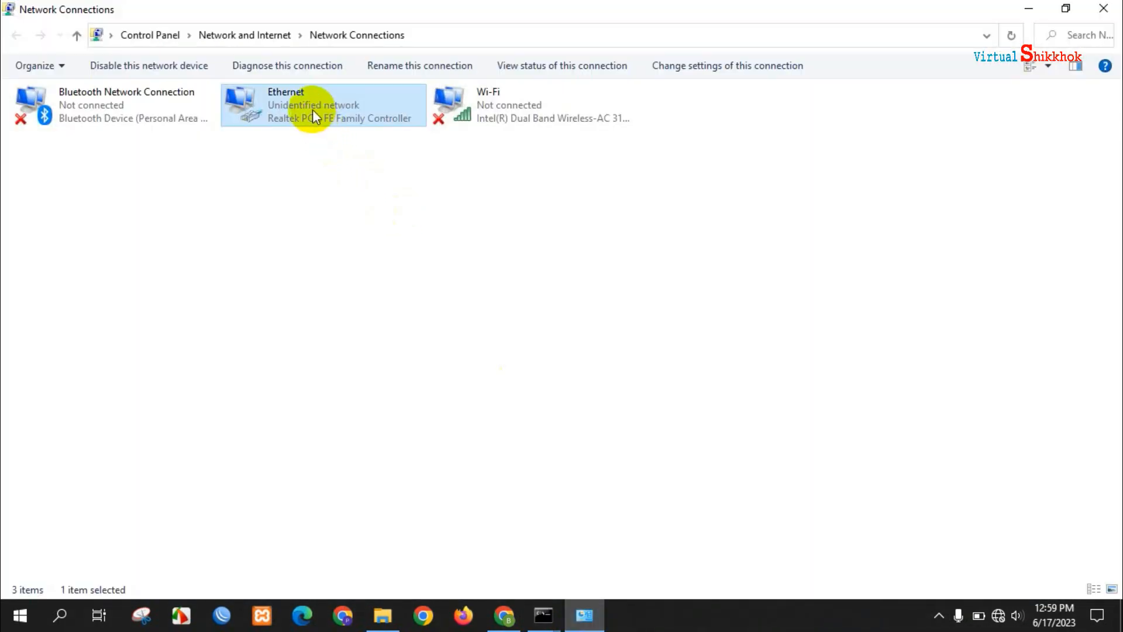
- Load youtube.com in a new Chrome tab, which reports being offline
left_click(501, 624)
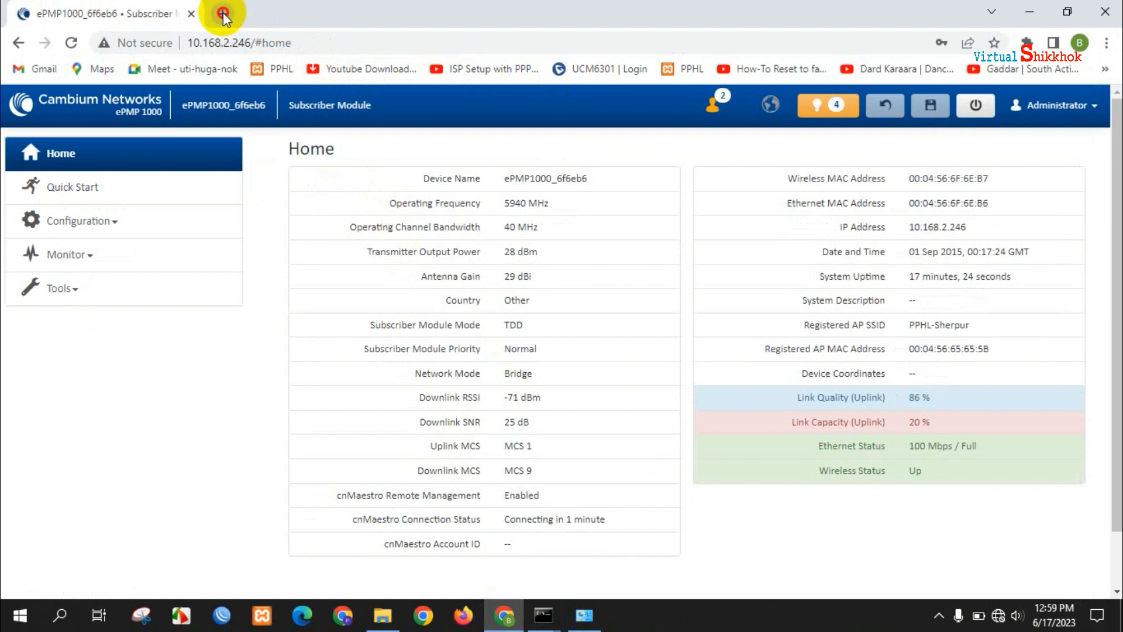
left_click(223, 14)
type("you")
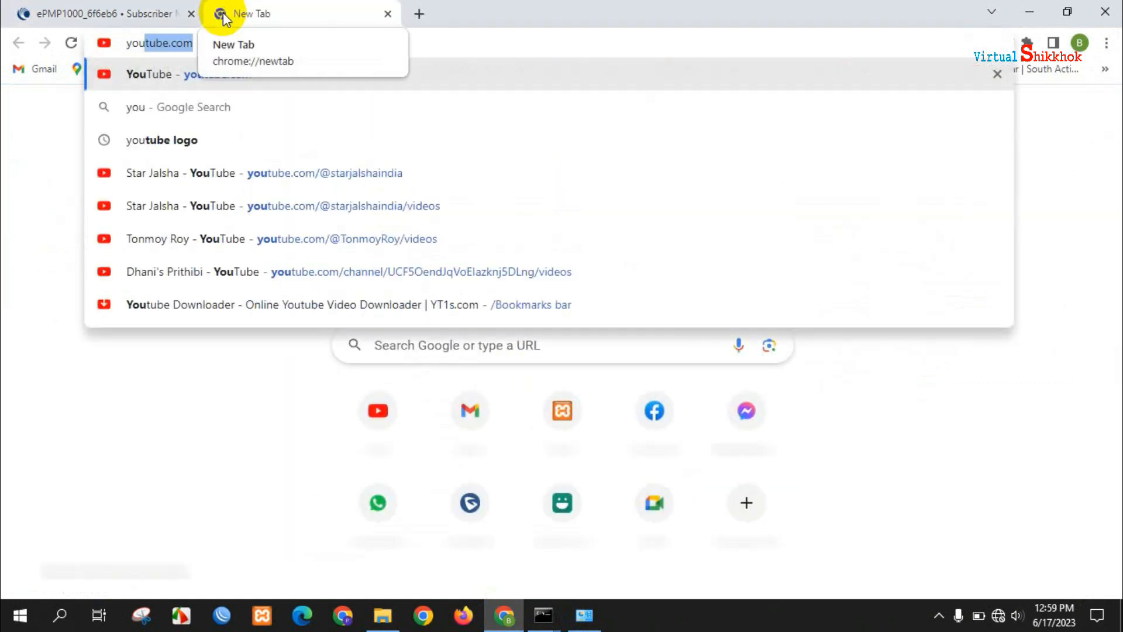
key("Return")
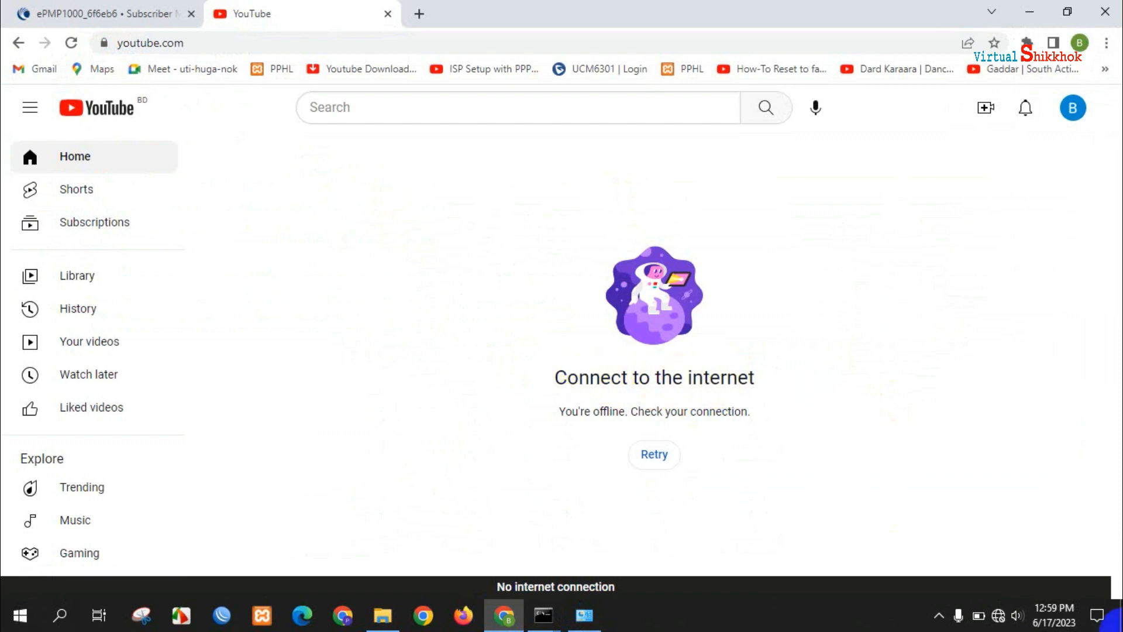
right_click(999, 615)
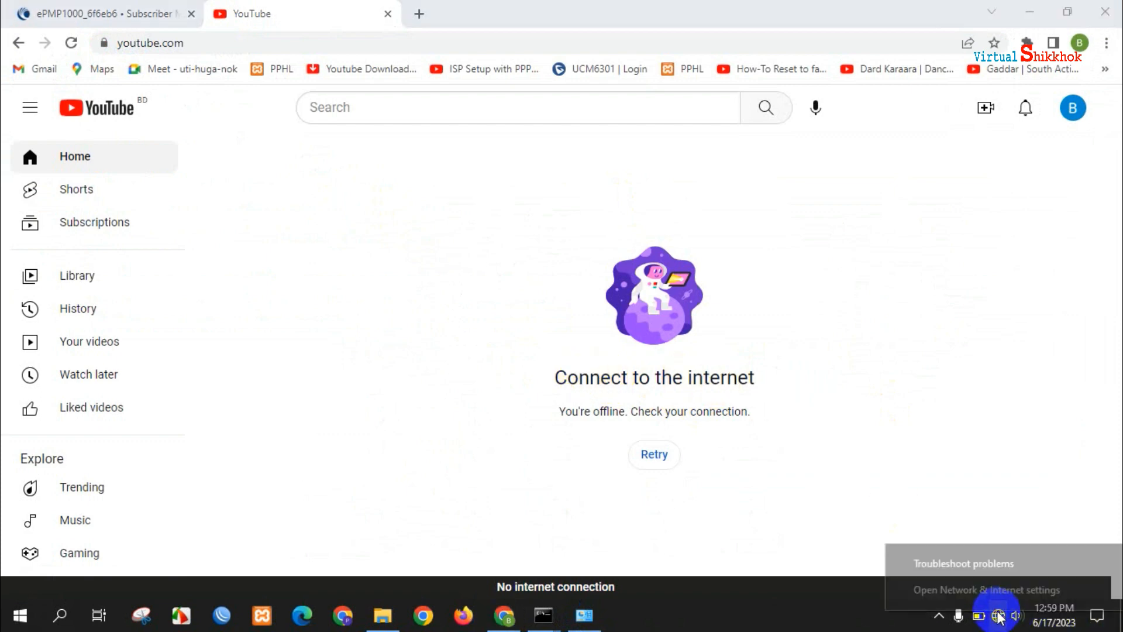
- Switch the Ethernet adapter's IPv4 from static 10.168.2.16 to obtain automatically, then close the windows
left_click(984, 591)
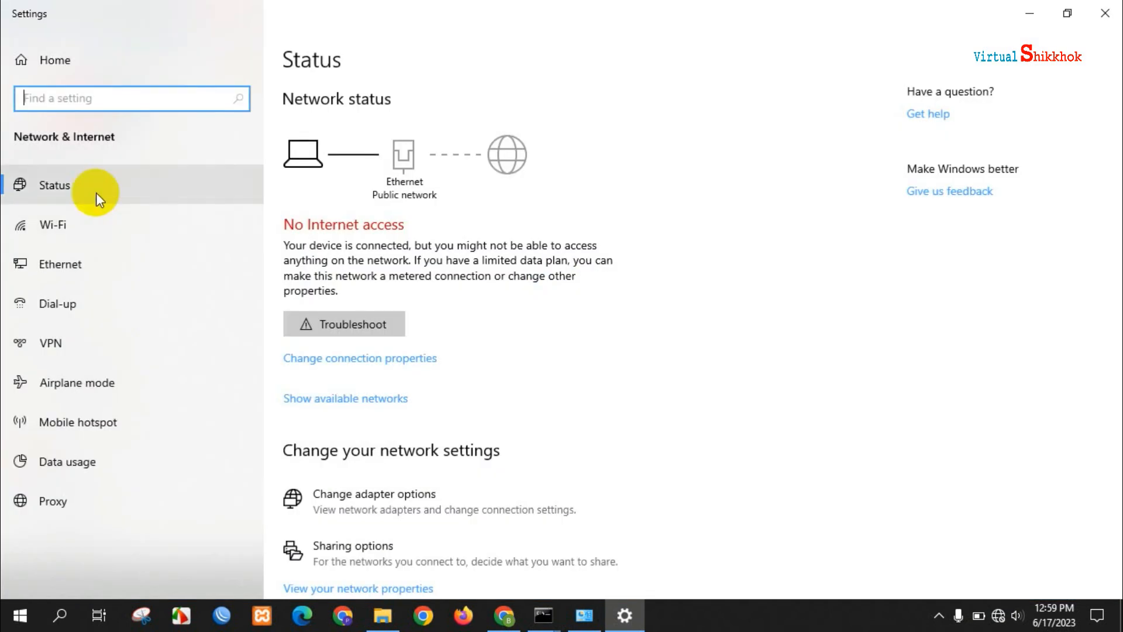
left_click(57, 267)
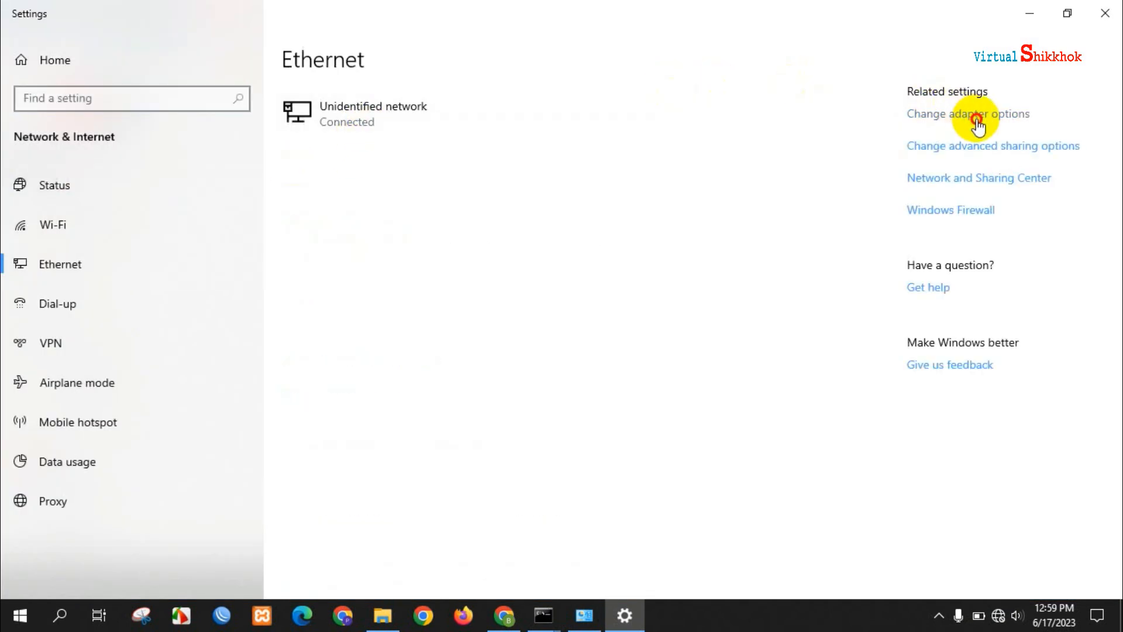
left_click(976, 120)
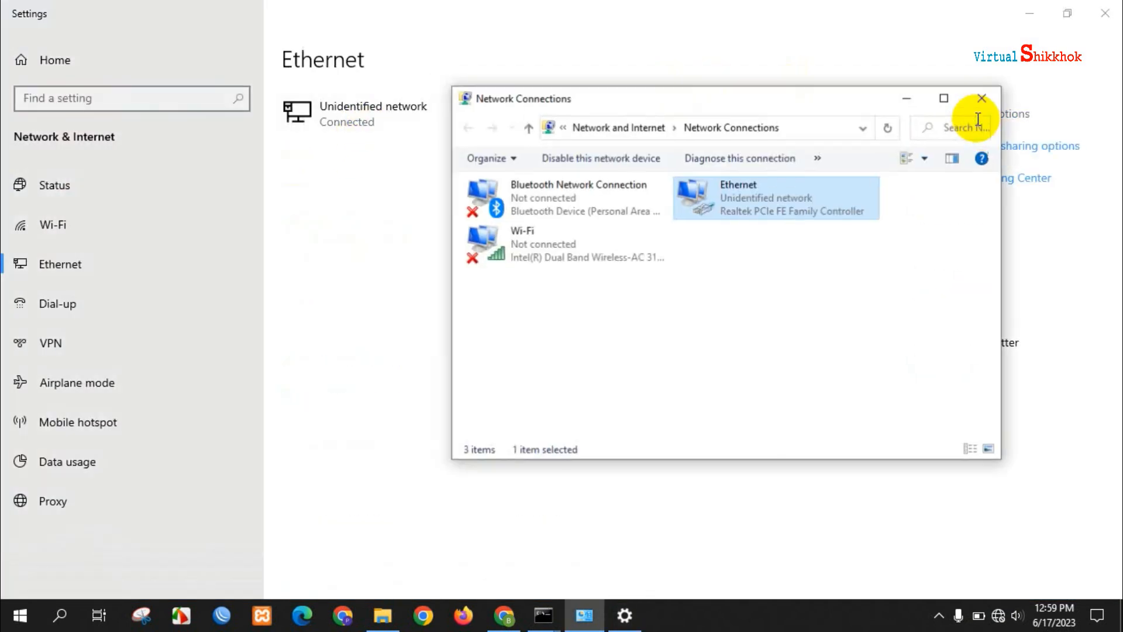
right_click(761, 202)
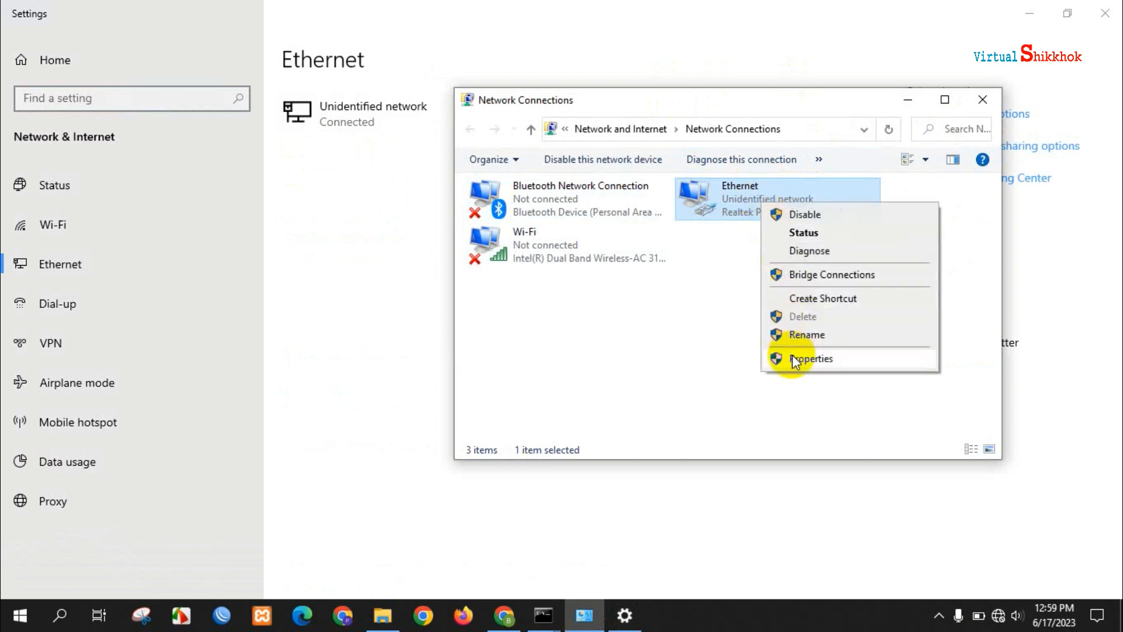
left_click(795, 359)
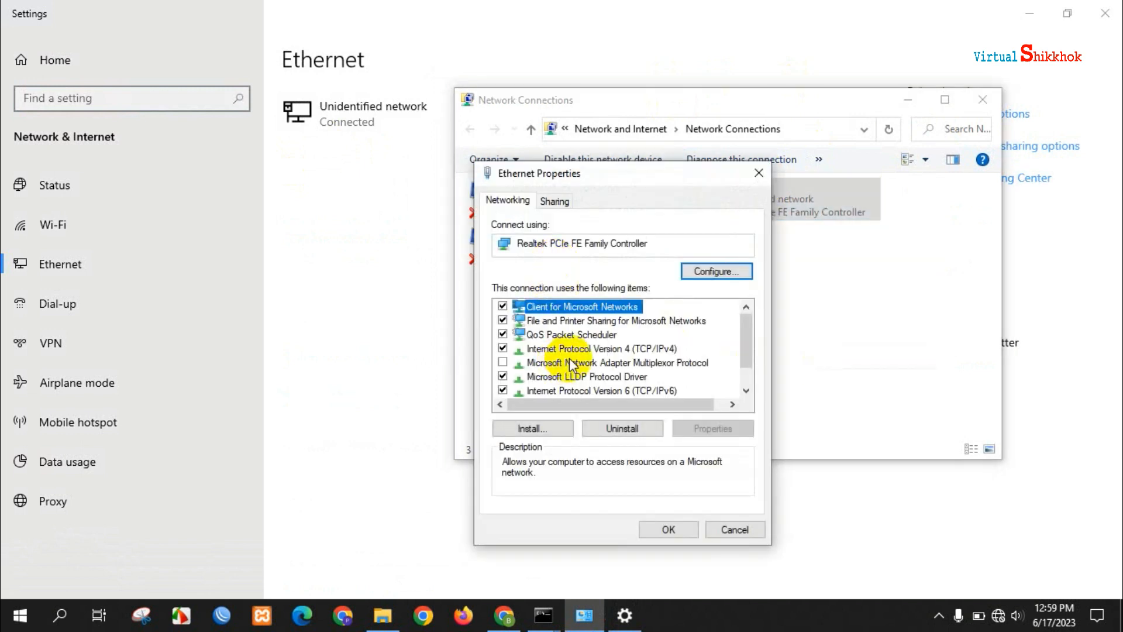
double_click(567, 349)
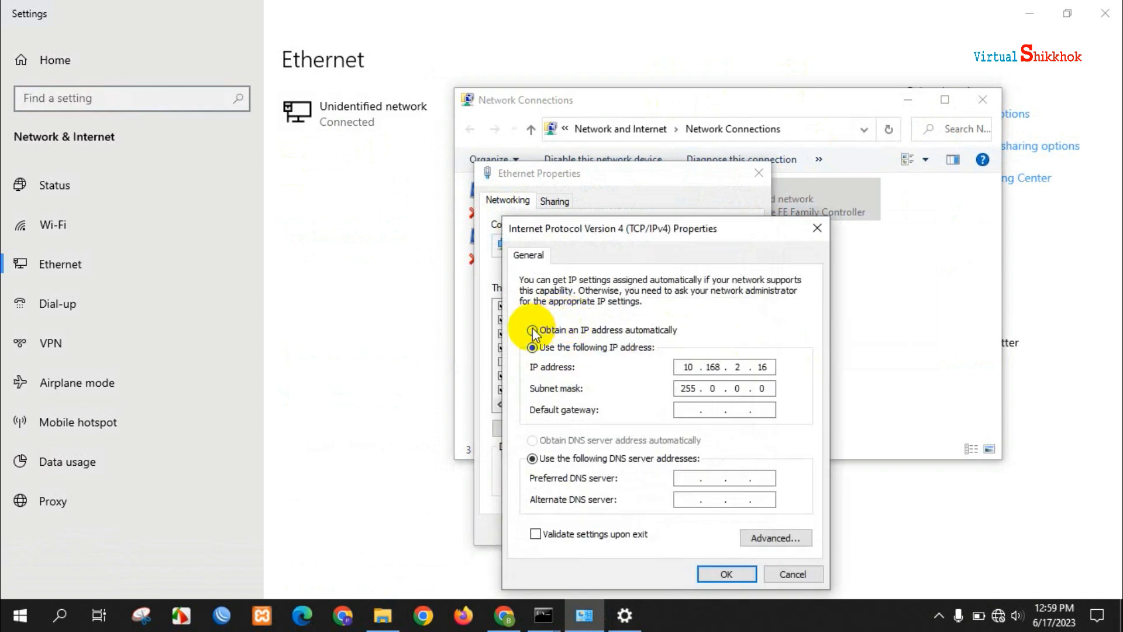
left_click(533, 331)
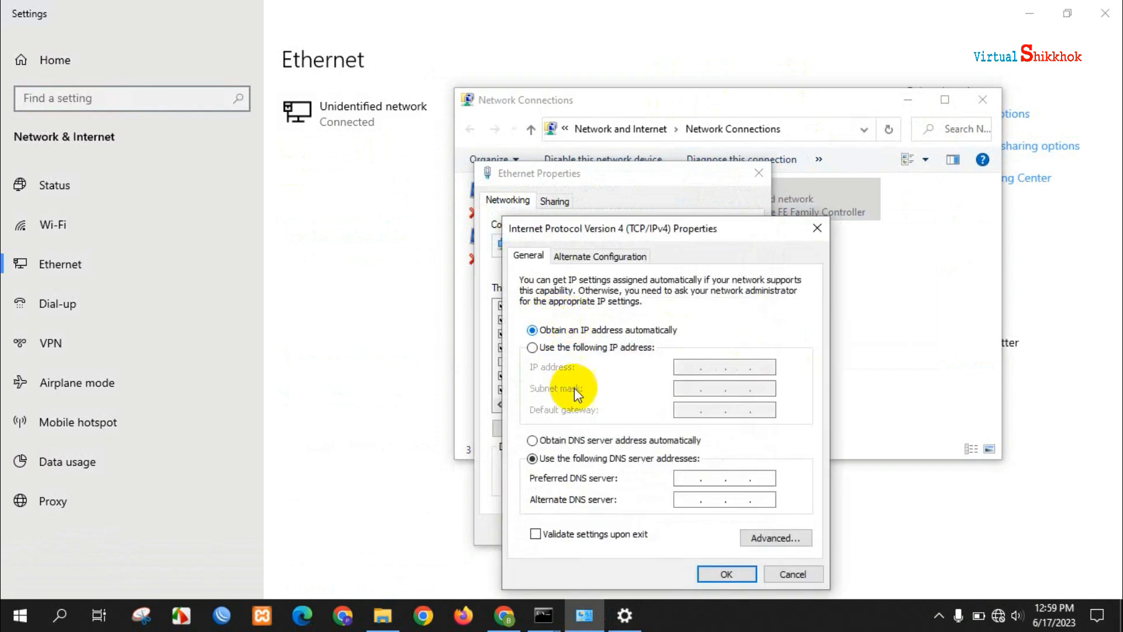
left_click(715, 574)
left_click(659, 528)
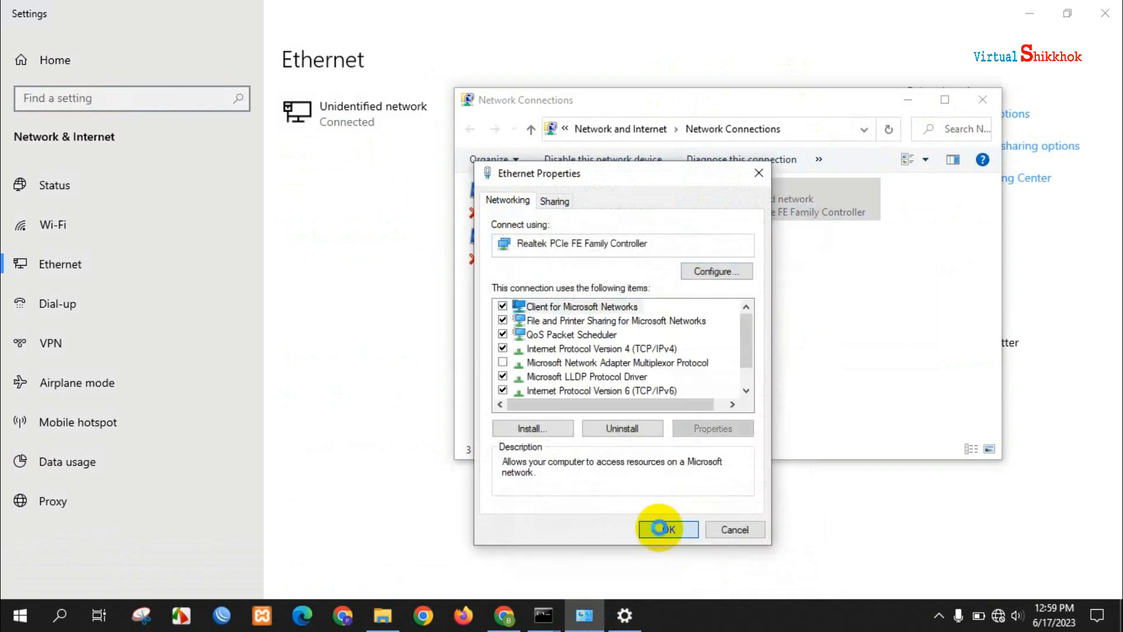
left_click(979, 105)
left_click(1110, 14)
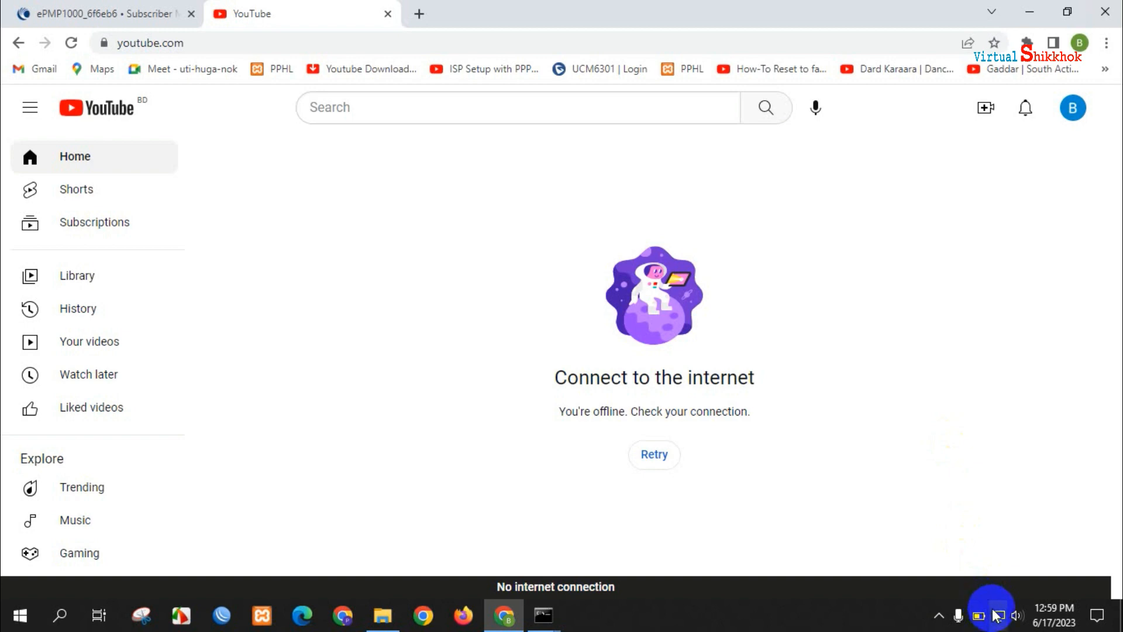
- Confirm YouTube loads online, then log out of the ePMP 1000 web interface via the Administrator menu
mouse_move(996, 614)
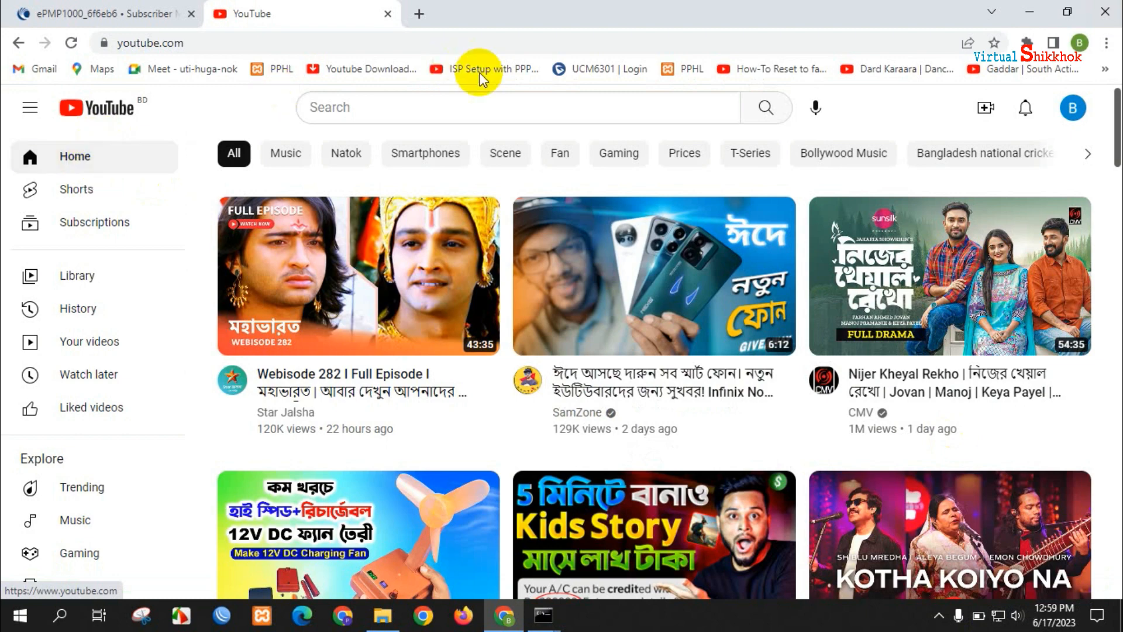
left_click(386, 109)
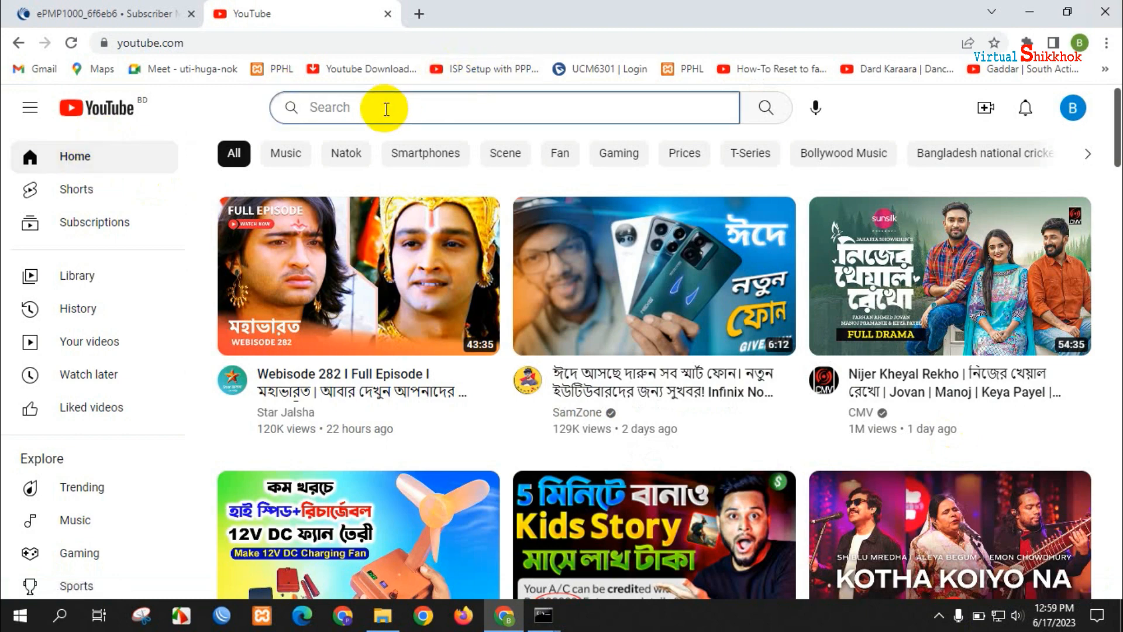
left_click(47, 13)
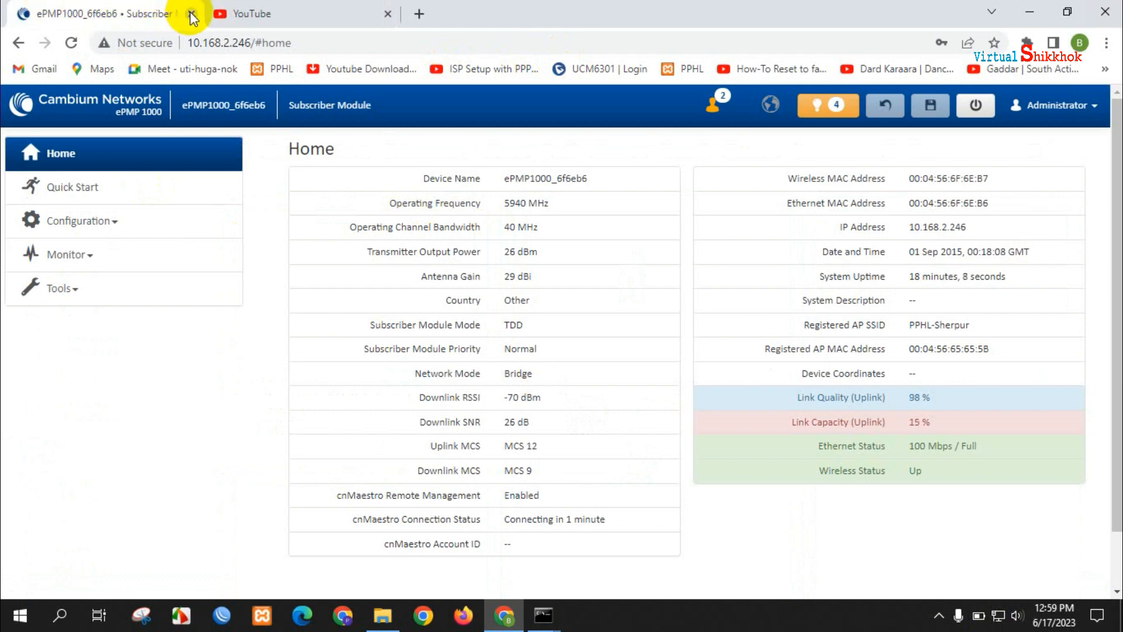
left_click(1059, 110)
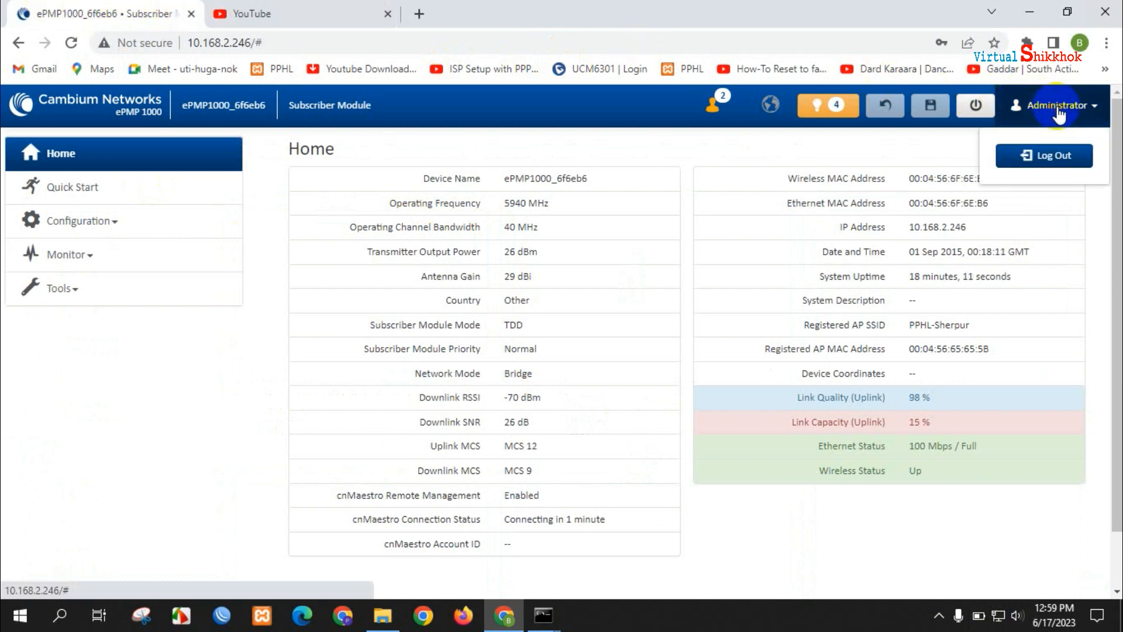
left_click(1047, 157)
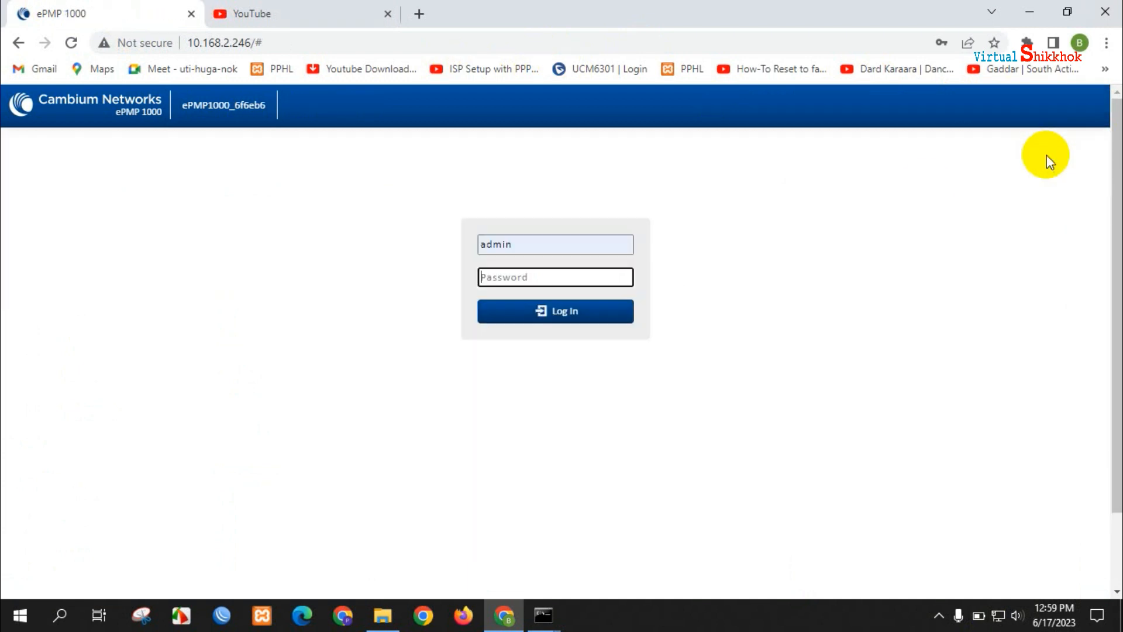
- Close the ePMP tab, search YouTube for 'virtual shikkhok', and open that channel
left_click(192, 16)
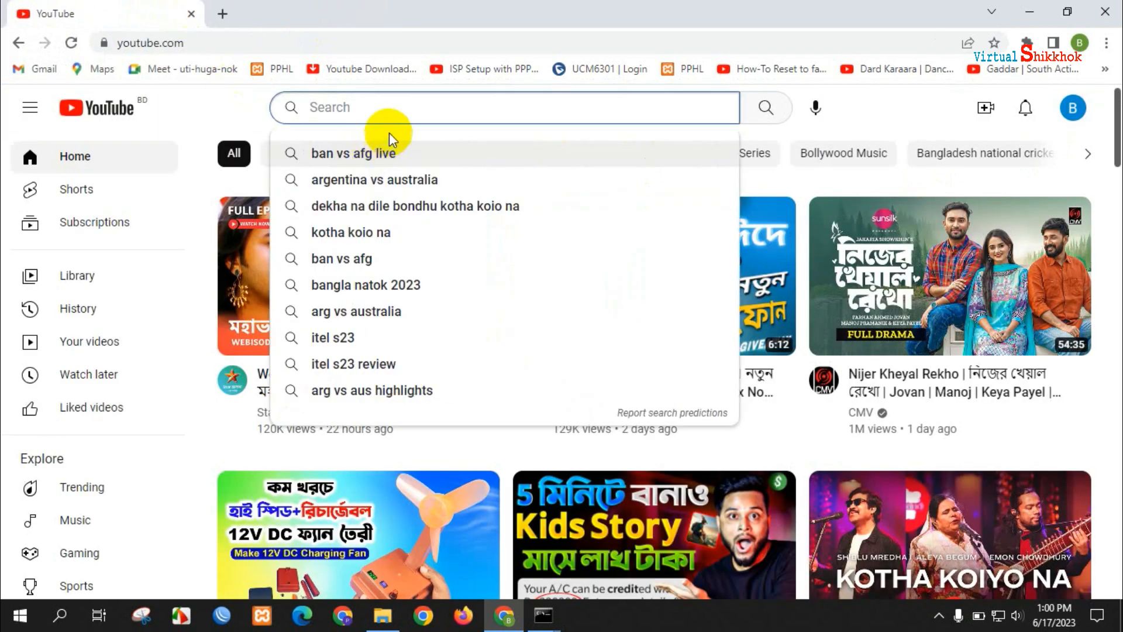
left_click(368, 102)
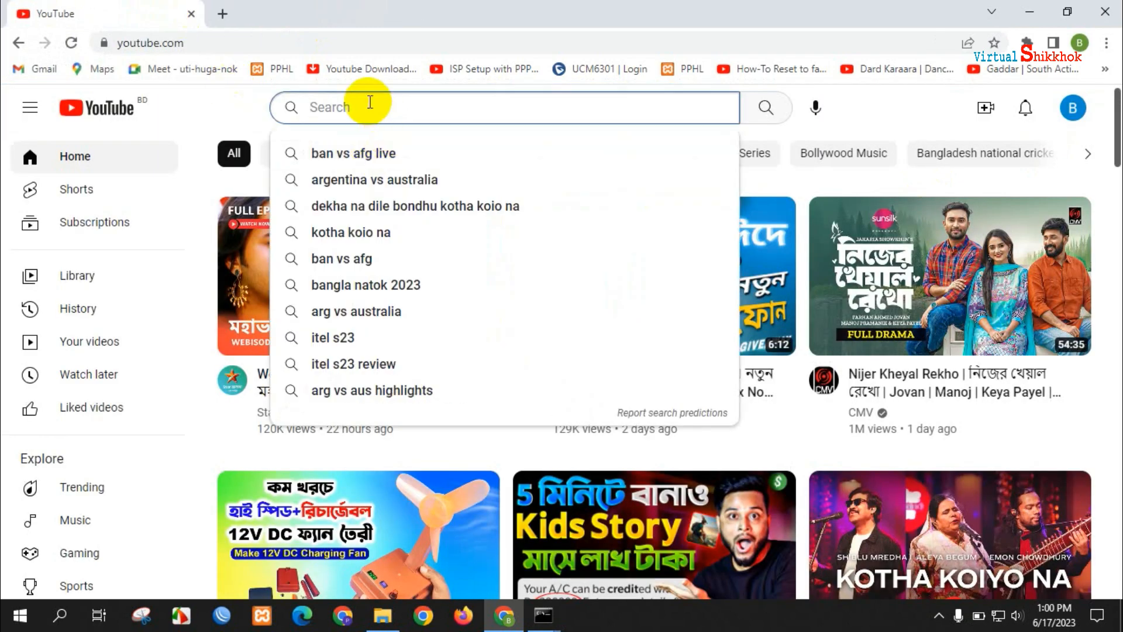
type("virtual s")
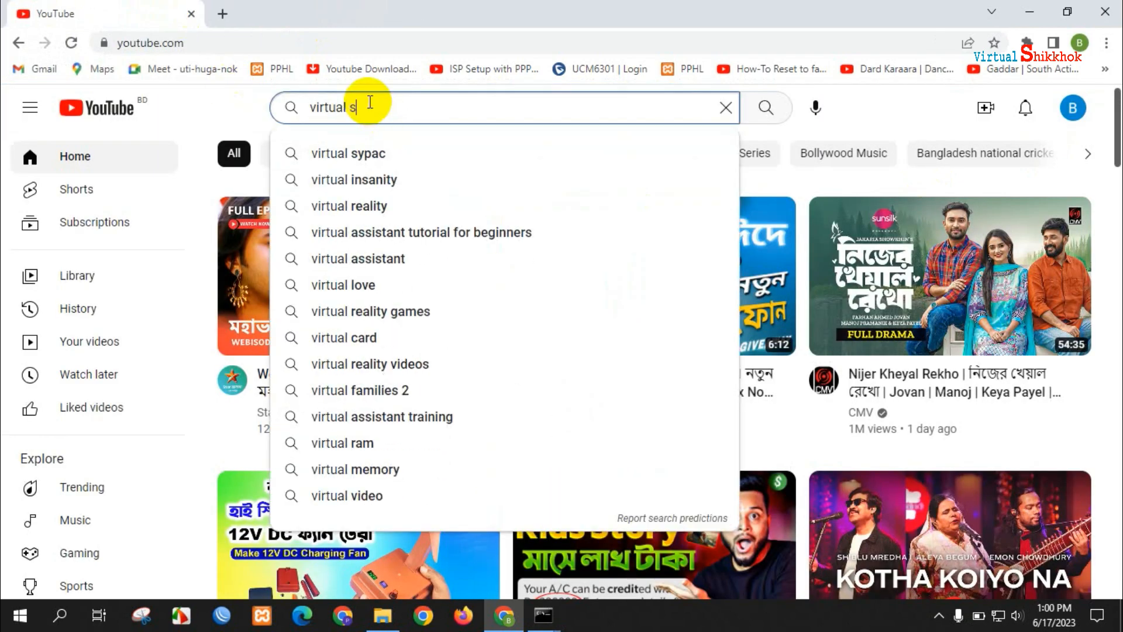
type("hikkhok")
key("Return")
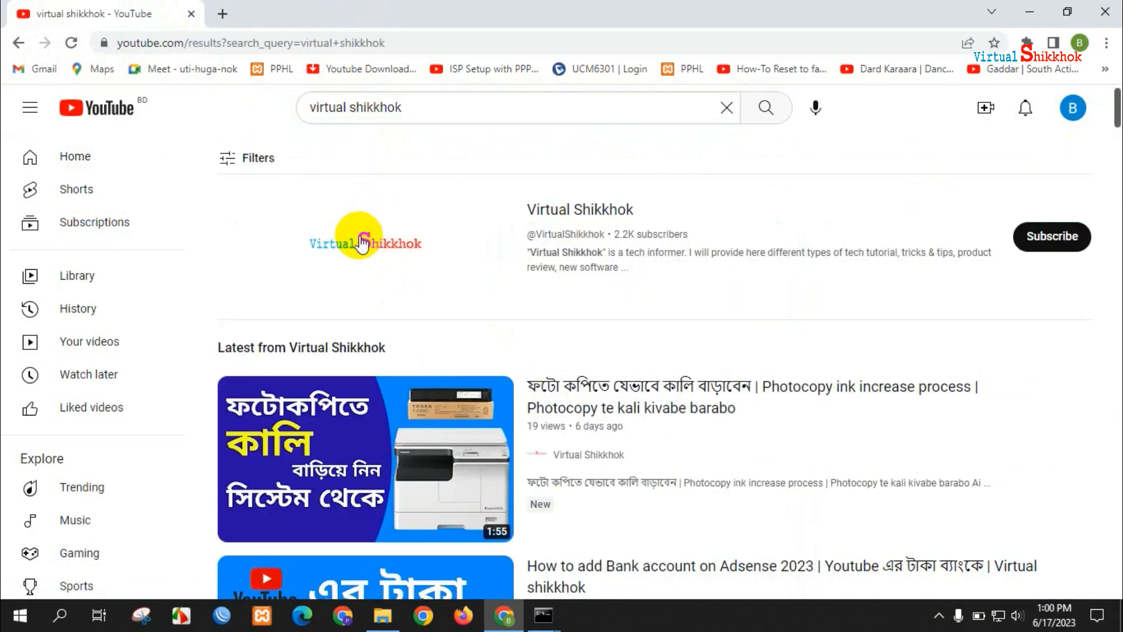
left_click(359, 239)
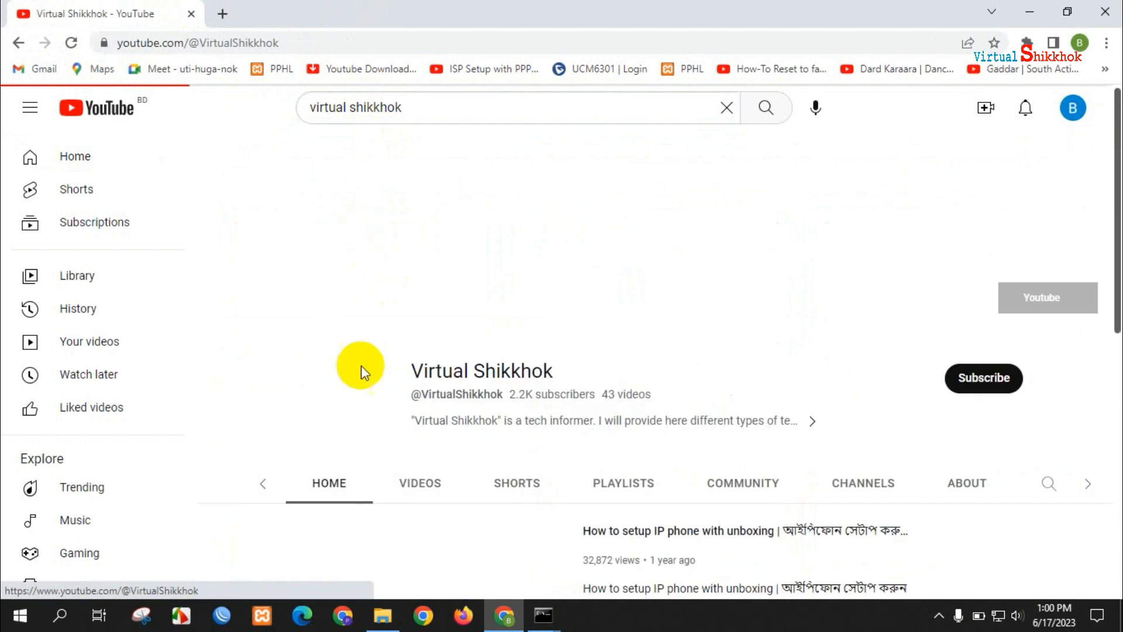
- Show the channel's Videos page, then minimize Chrome to reveal the two ping windows
left_click(433, 444)
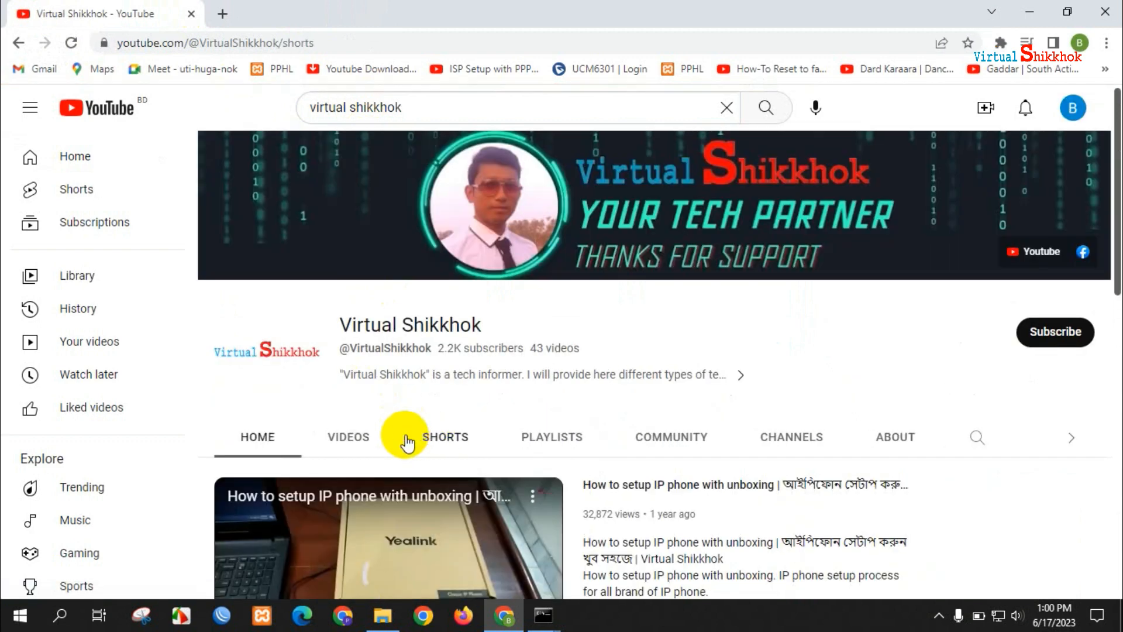
left_click(350, 444)
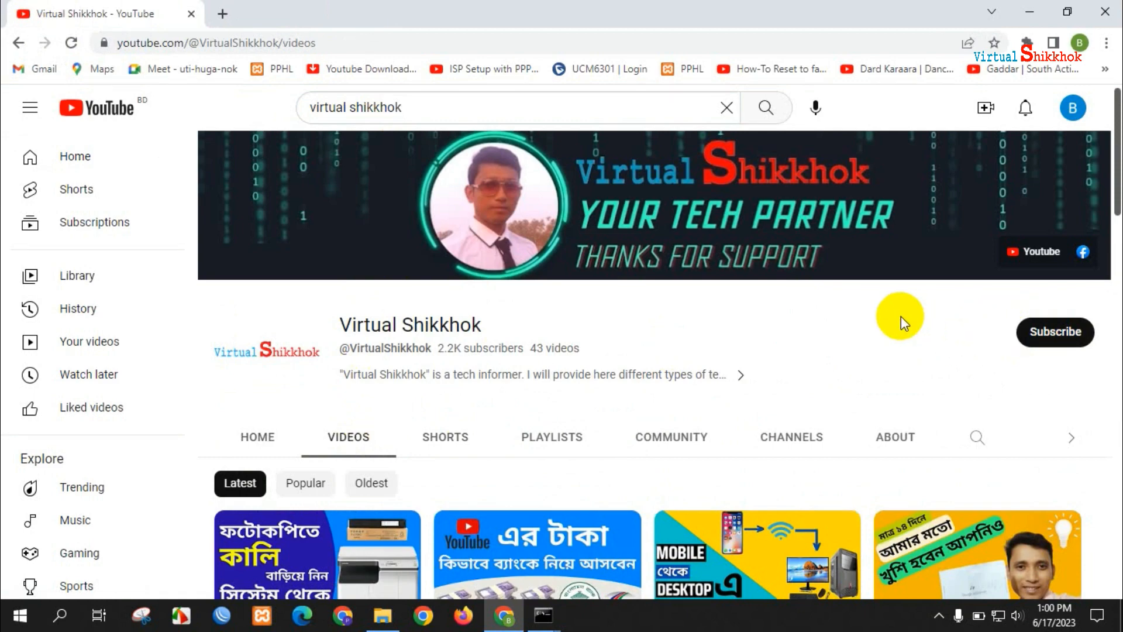
left_click(1030, 12)
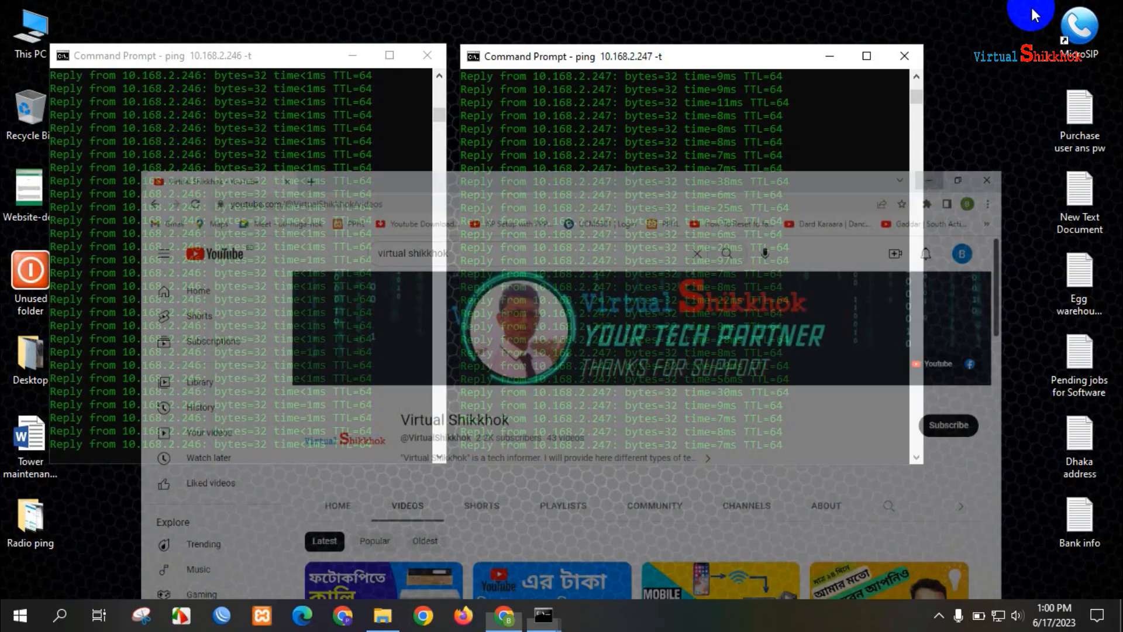